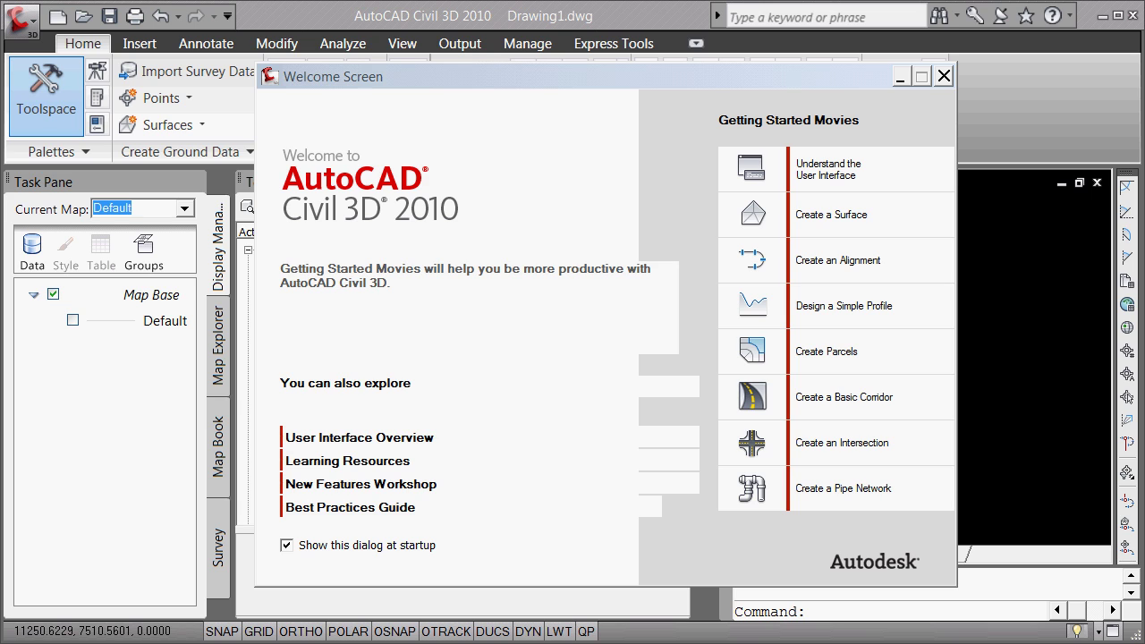
Close the Welcome Screen and Task Pane and widen the drawing area beside Toolspace
click(944, 77)
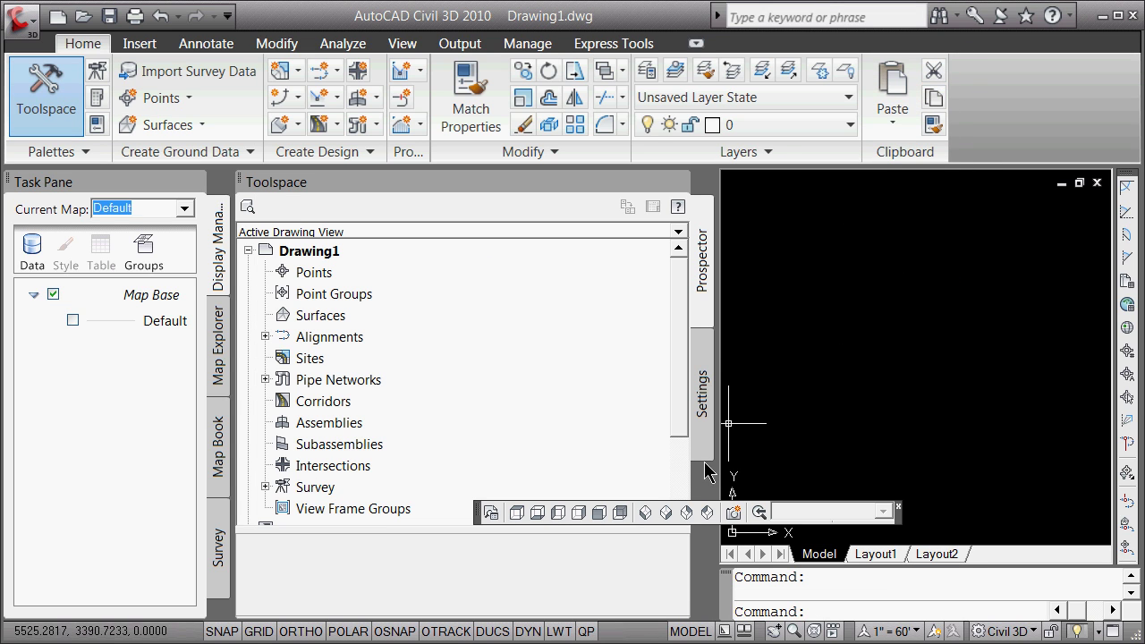
drag(713, 467, 420, 468)
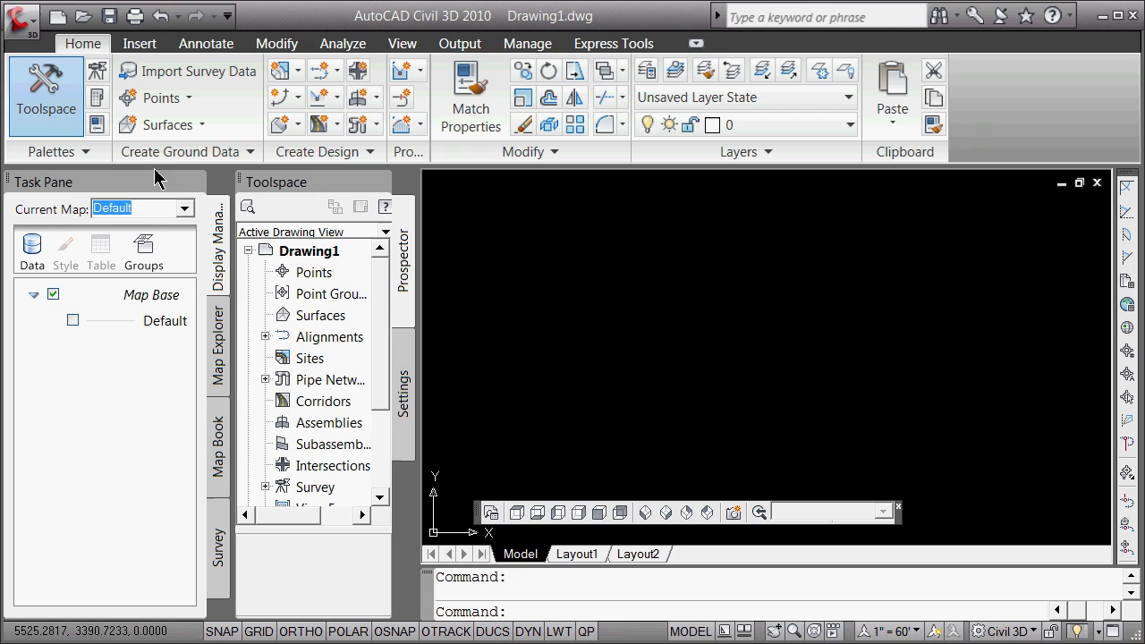
click(197, 179)
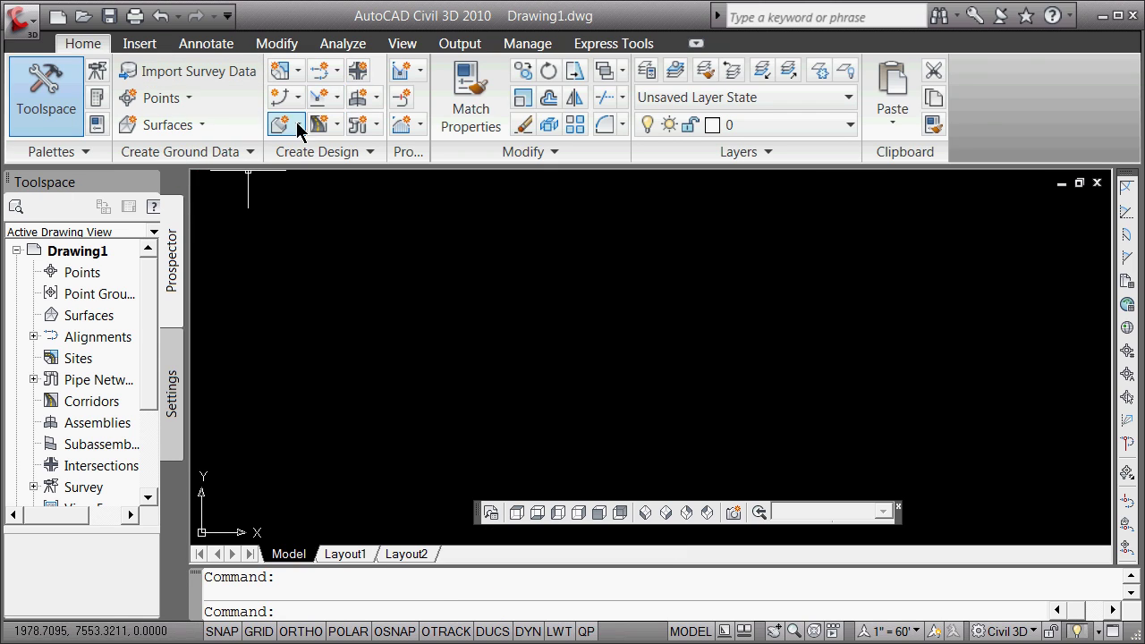
Start a new drawing and browse to the Documents\WDOTC3 folder for templates
click(29, 25)
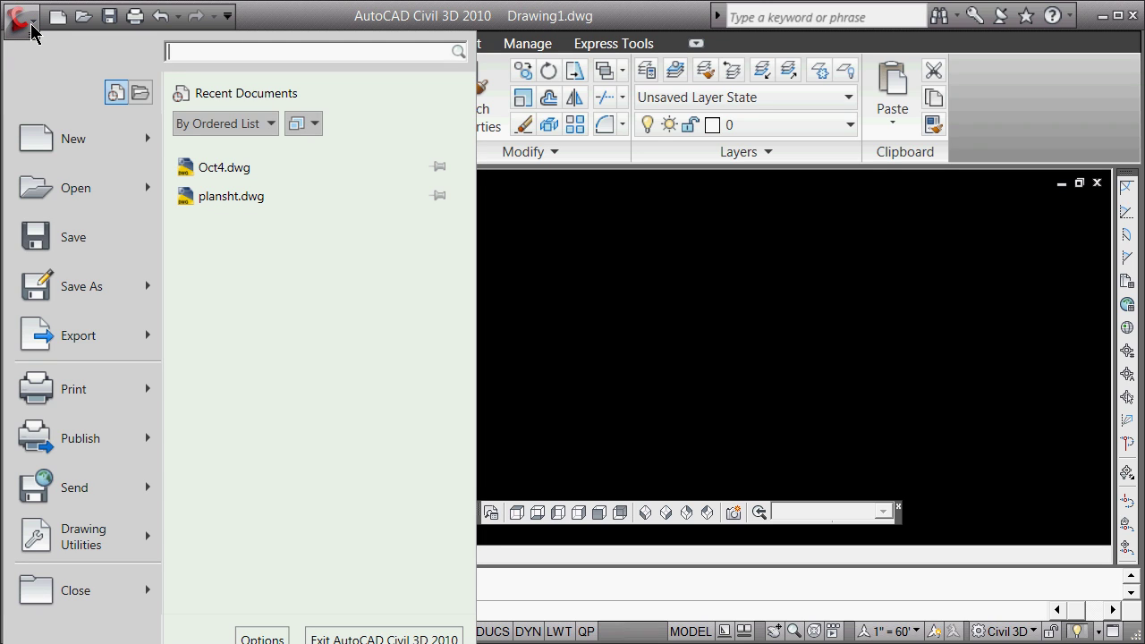
click(69, 139)
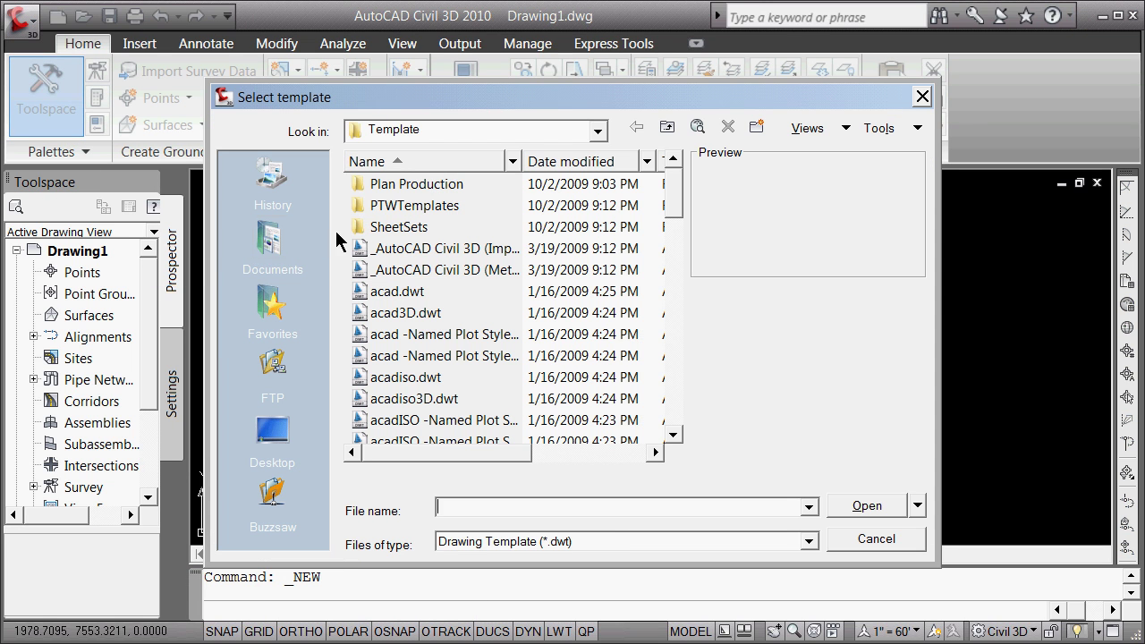
click(597, 132)
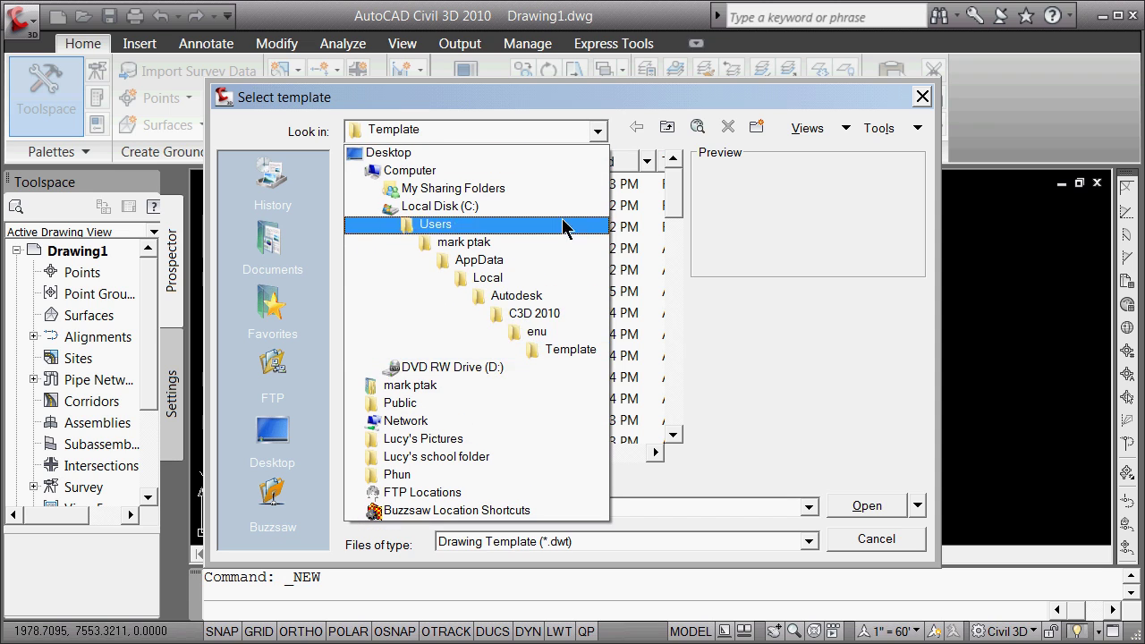
click(436, 388)
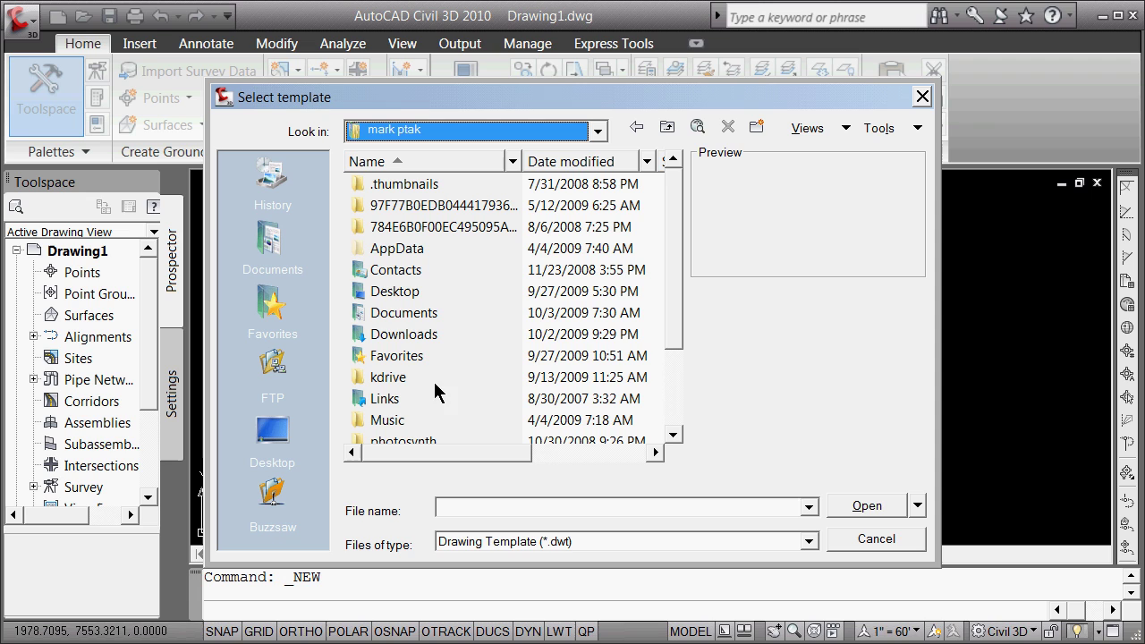
double_click(374, 320)
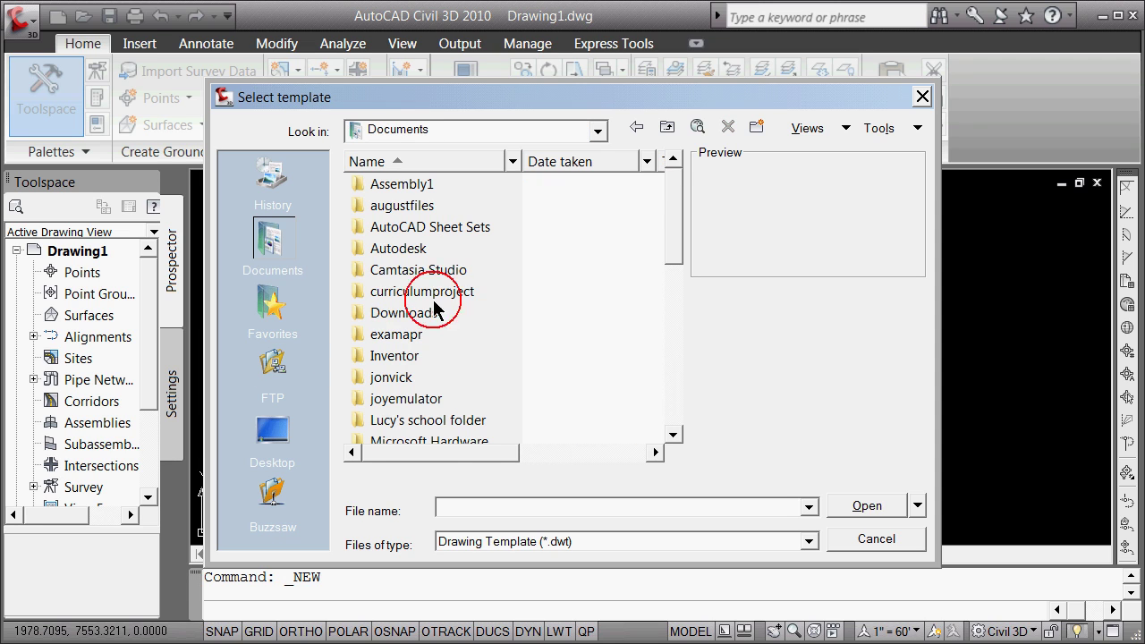
drag(673, 236, 660, 403)
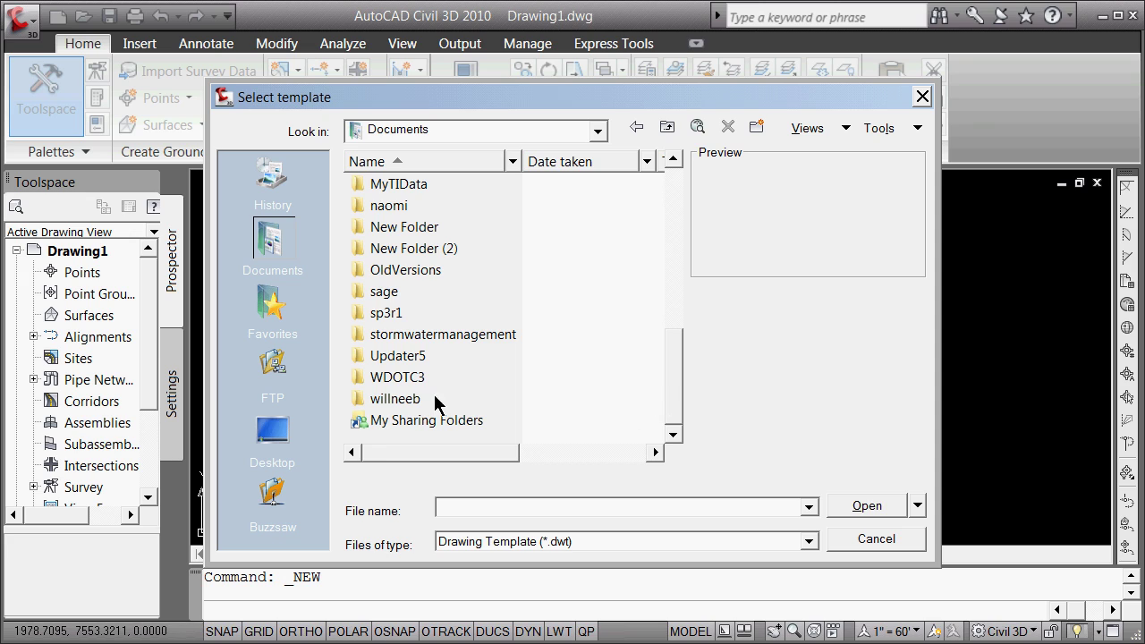
double_click(385, 378)
Create the drawing from Template\wisdot10.dwt, skipping the missing shape file prompt
click(371, 255)
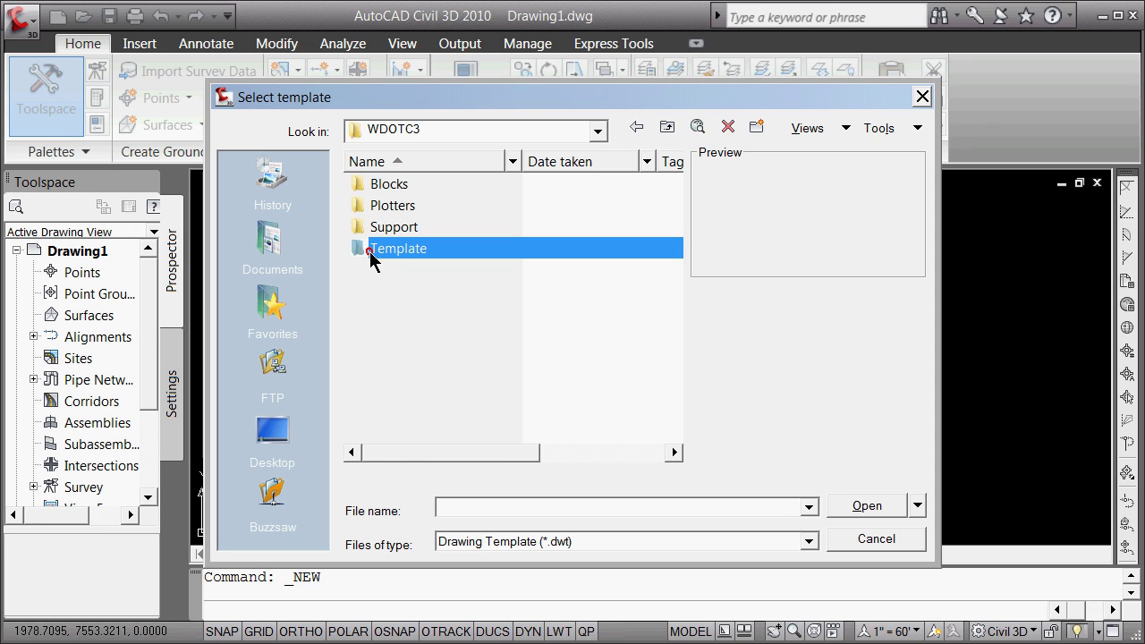
click(370, 250)
double_click(367, 255)
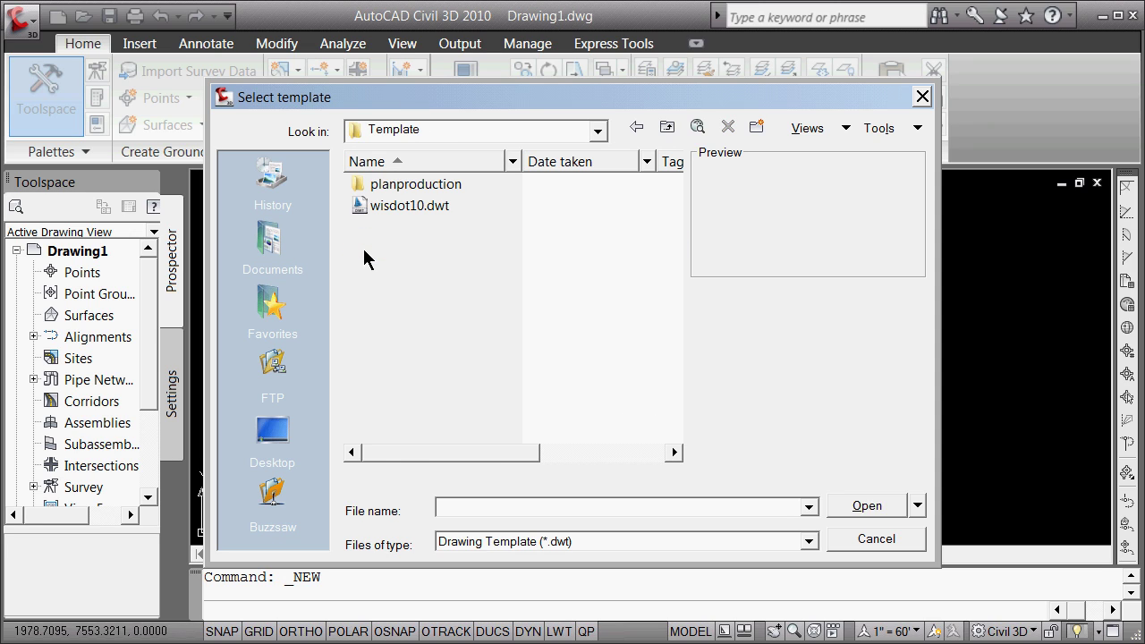
click(365, 205)
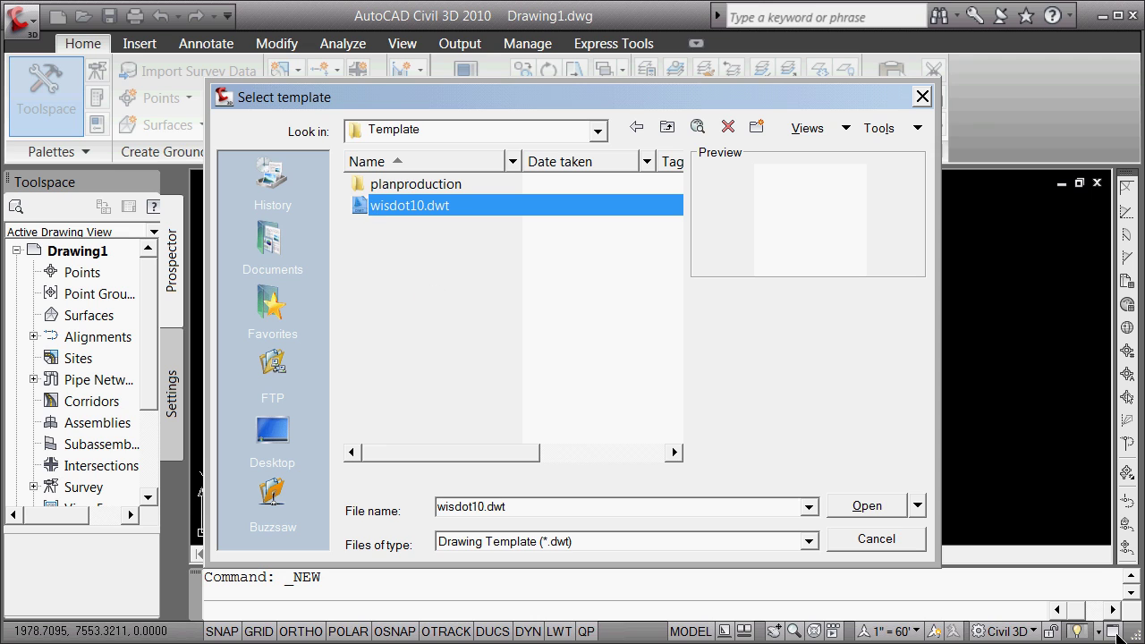
click(864, 507)
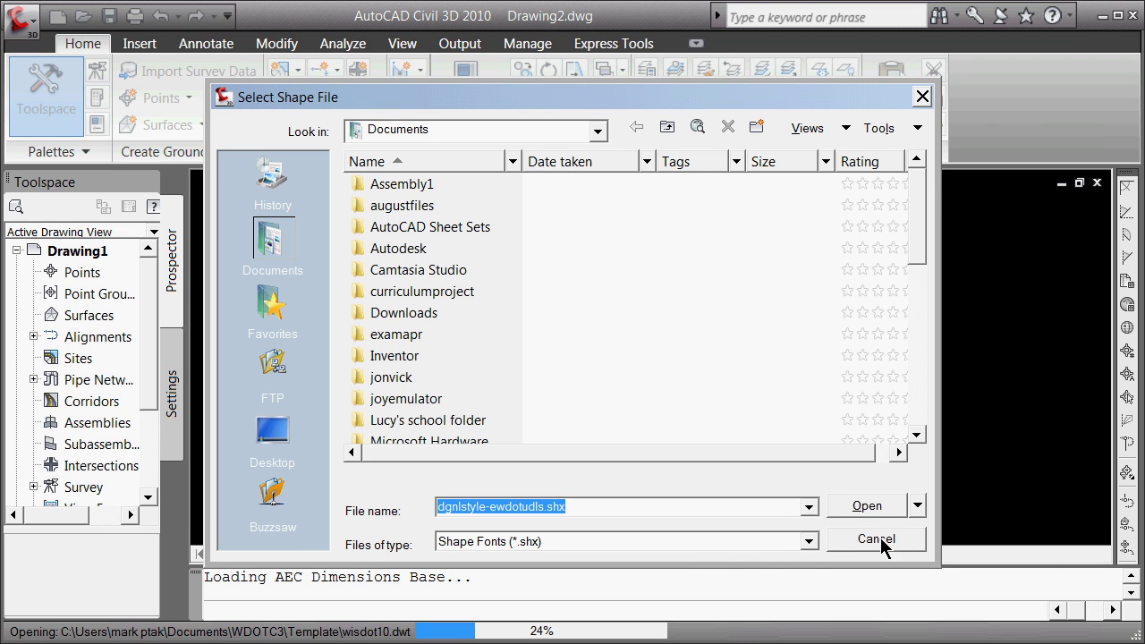
click(878, 540)
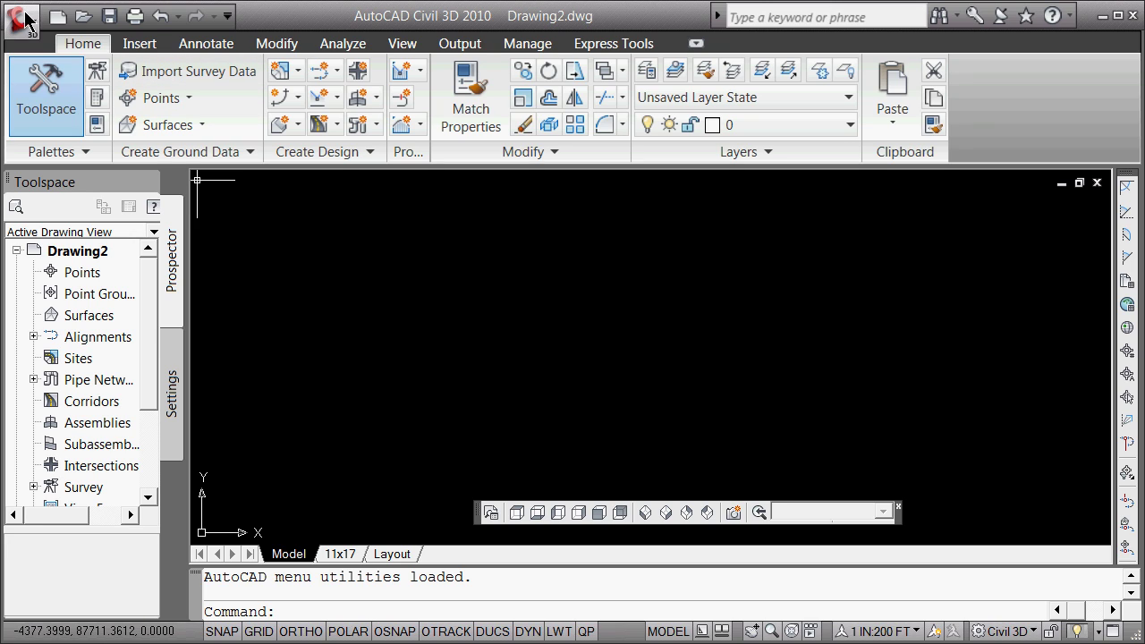
Open Drawing2's drawing settings on the Units and Zone tab
click(94, 250)
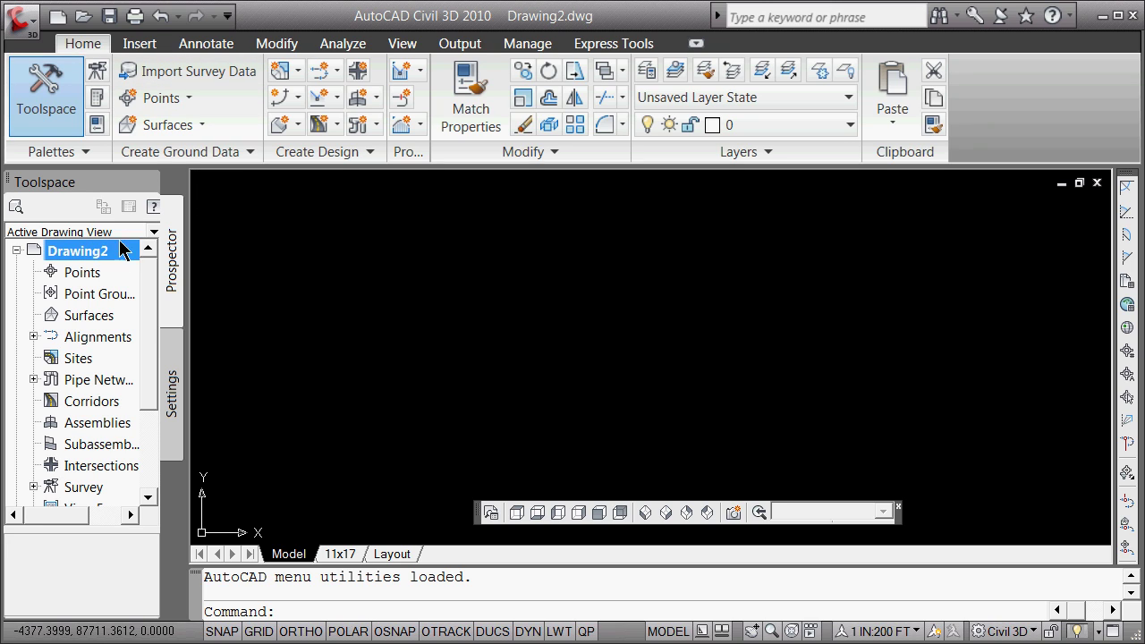
click(172, 385)
click(61, 253)
right_click(63, 257)
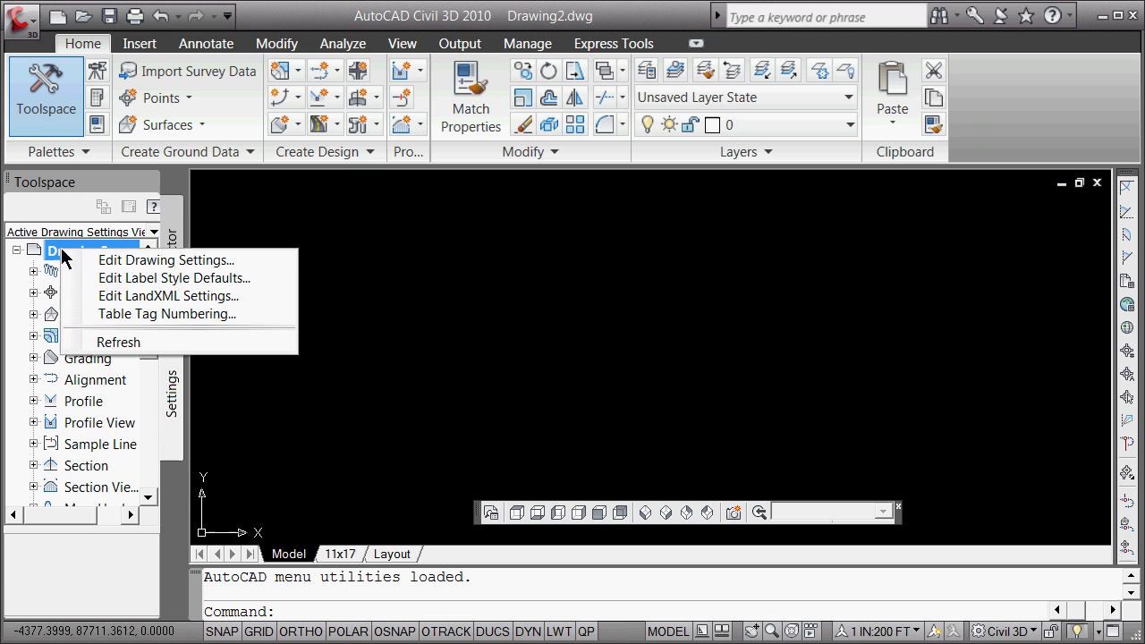
click(112, 259)
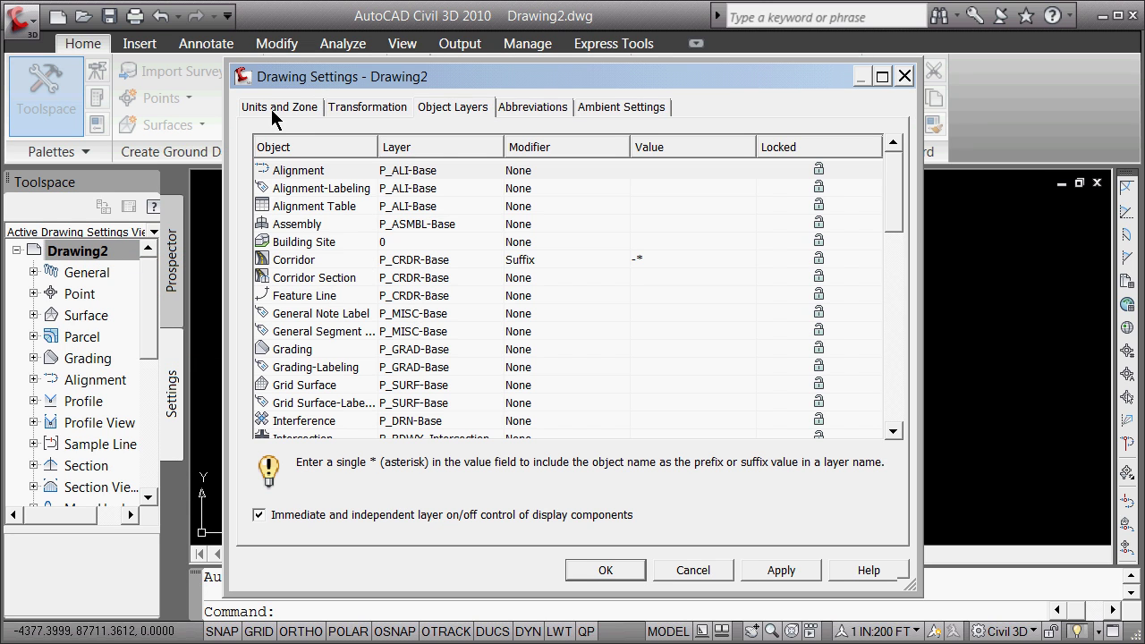
click(271, 108)
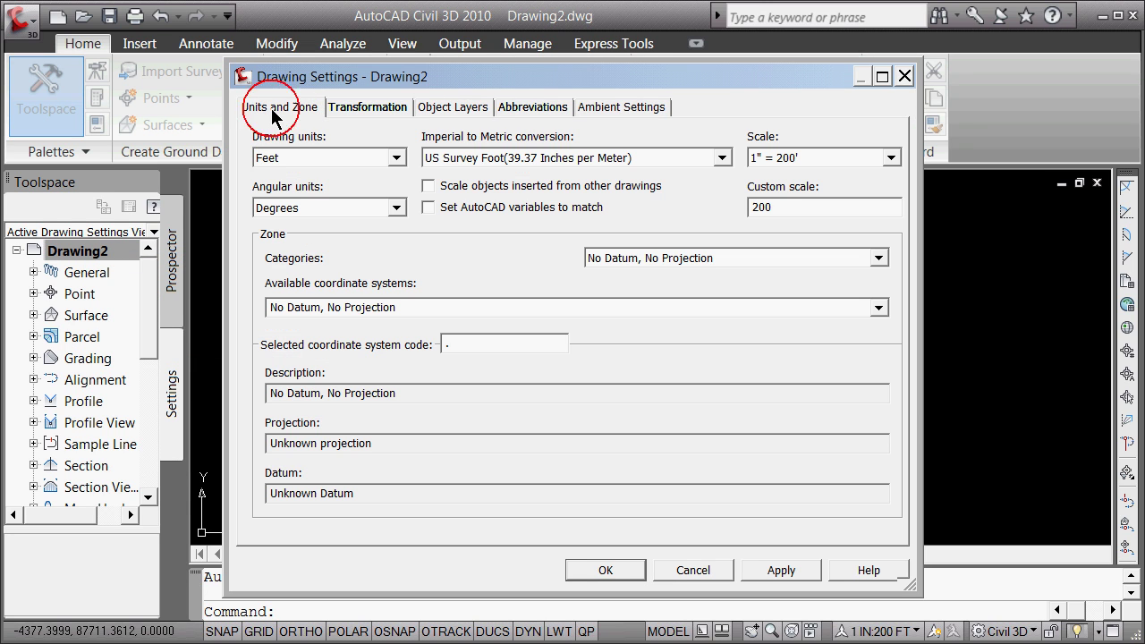
Set the zone to NAD83 Wisconsin State Planes, Central Zone, US Foot and confirm with OK
click(880, 258)
drag(873, 323, 877, 601)
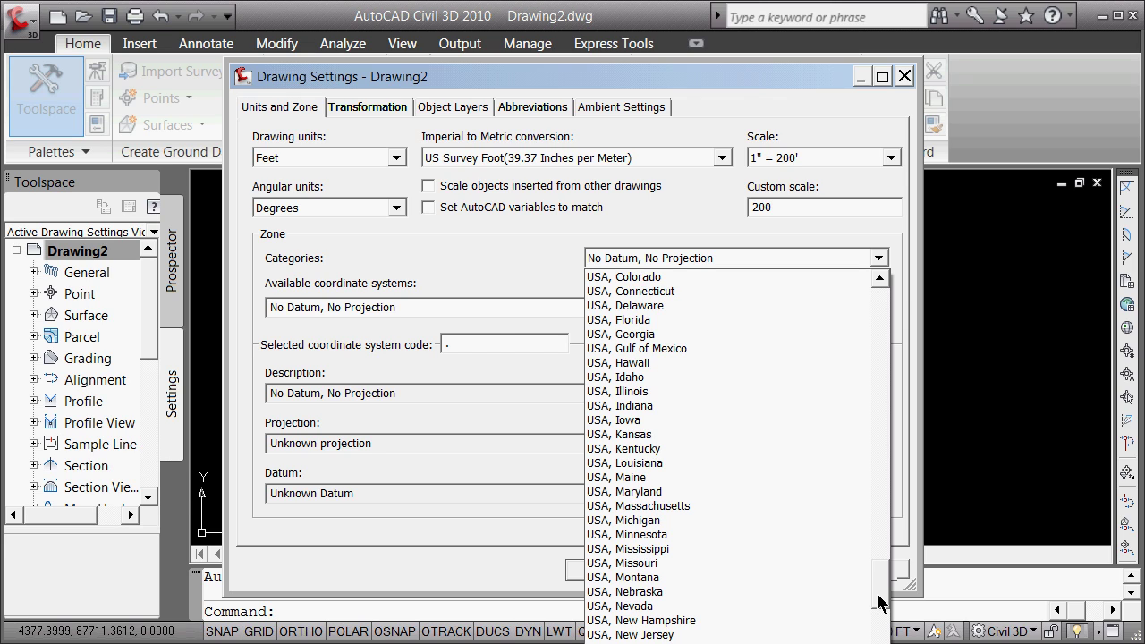
drag(876, 601, 879, 603)
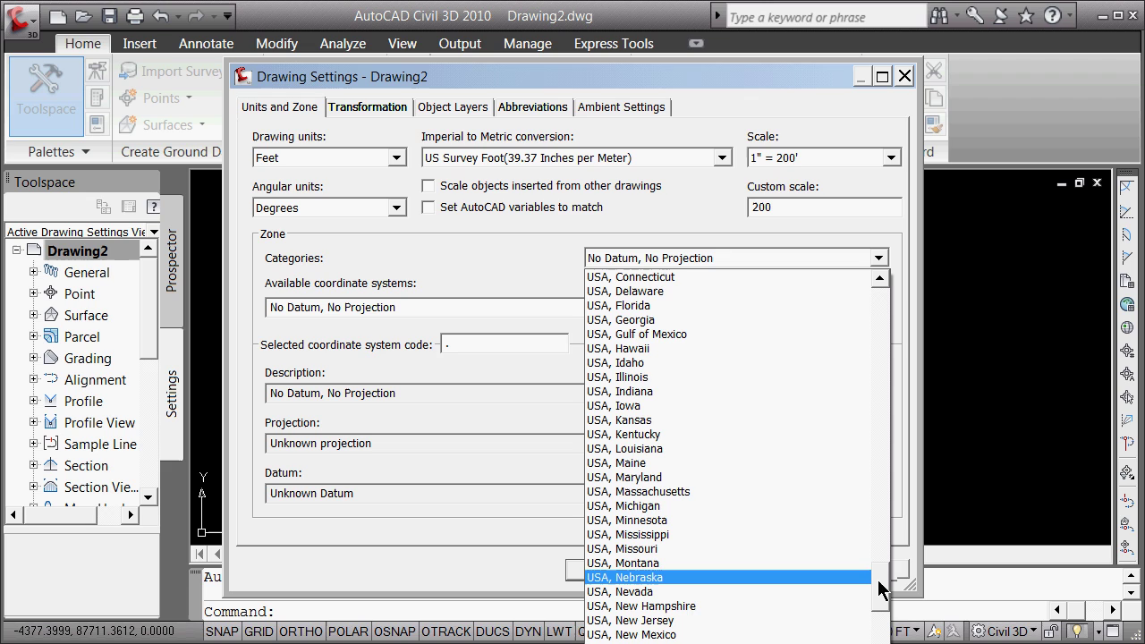
drag(880, 583, 890, 615)
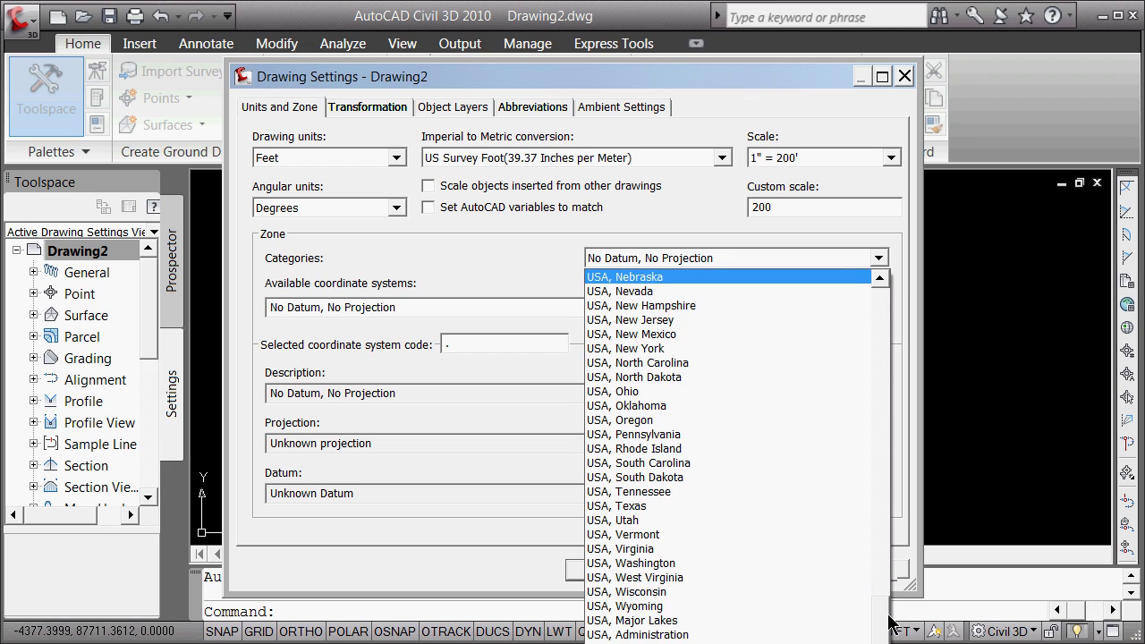
click(678, 591)
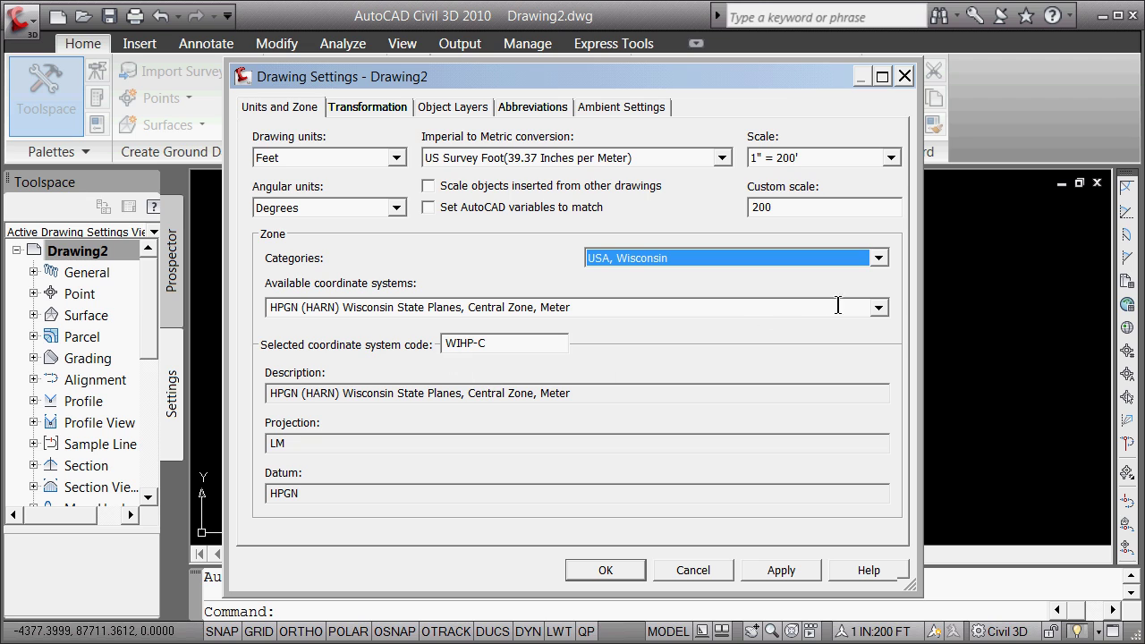
click(878, 258)
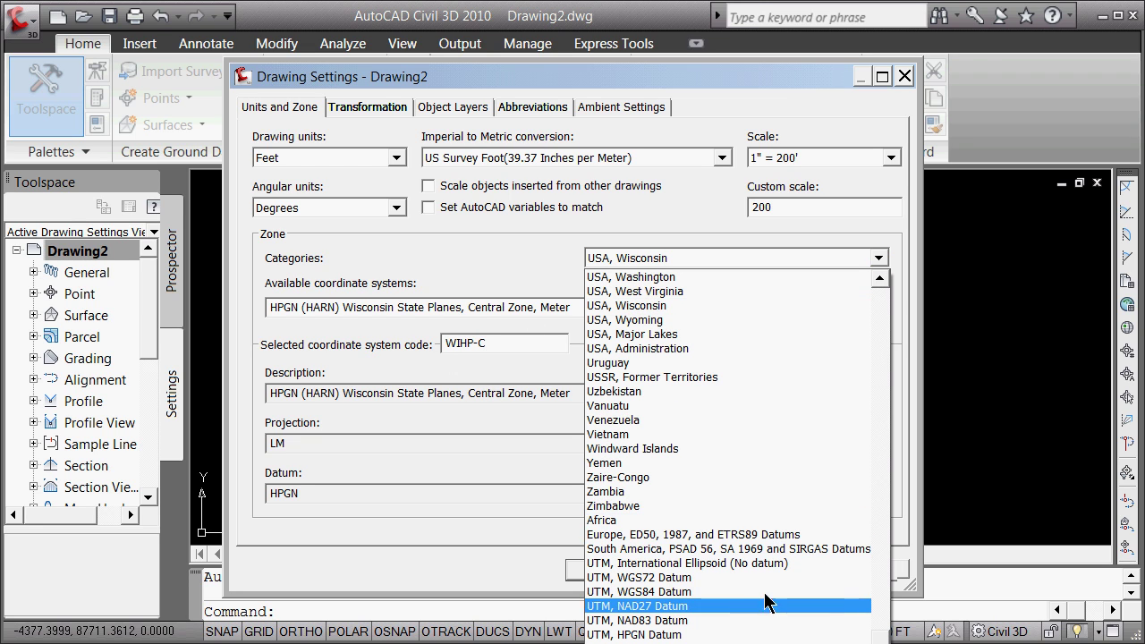
click(783, 256)
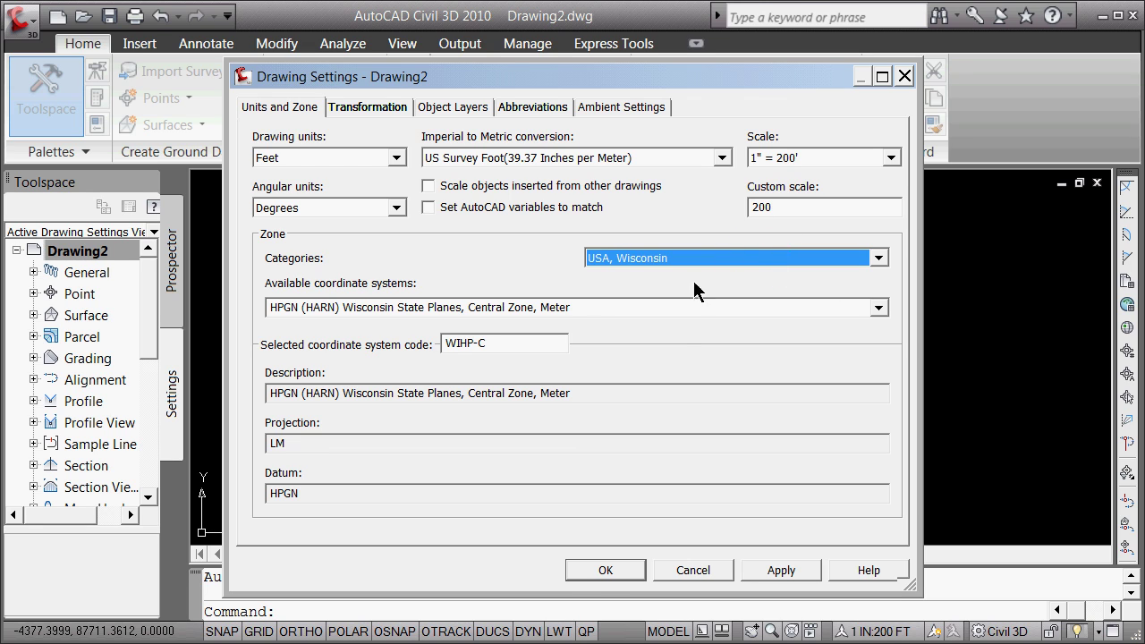
click(878, 307)
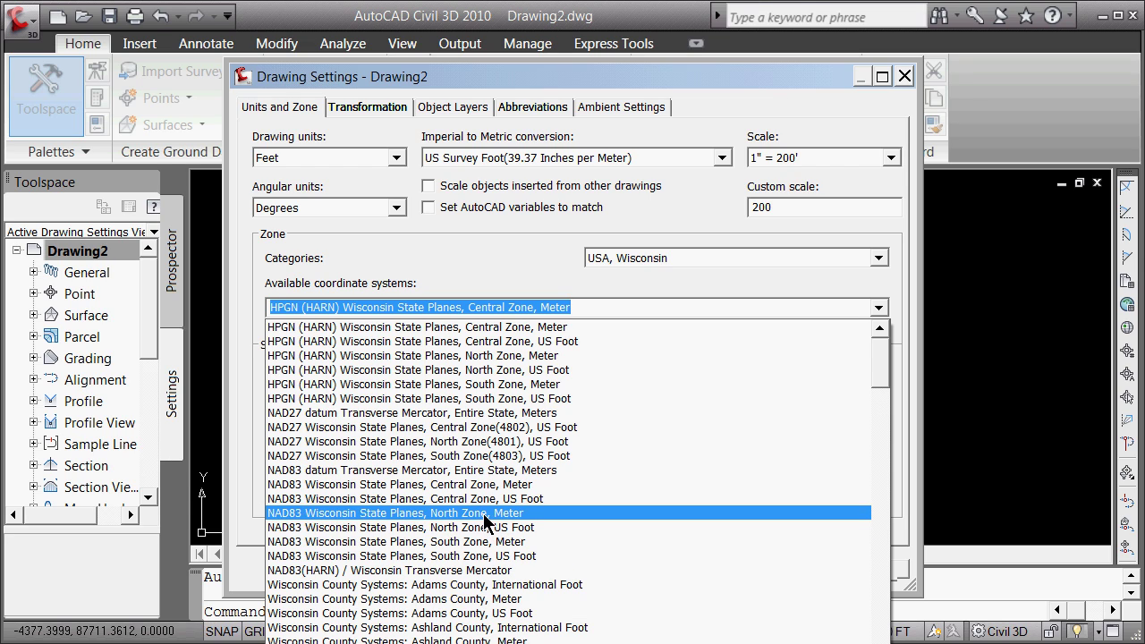
click(487, 499)
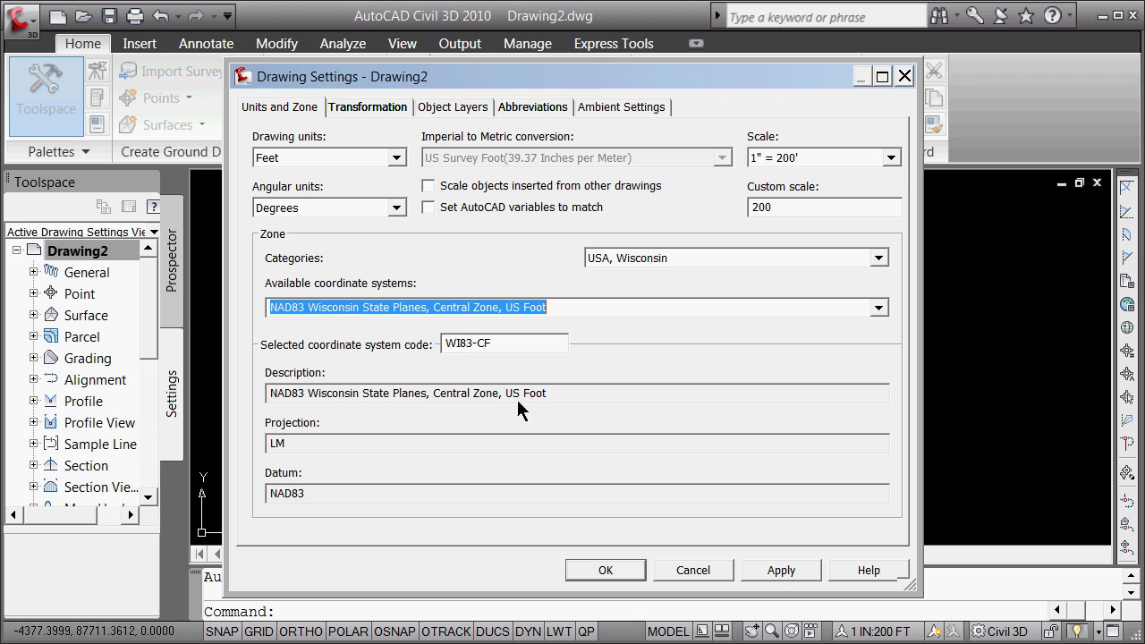
click(775, 569)
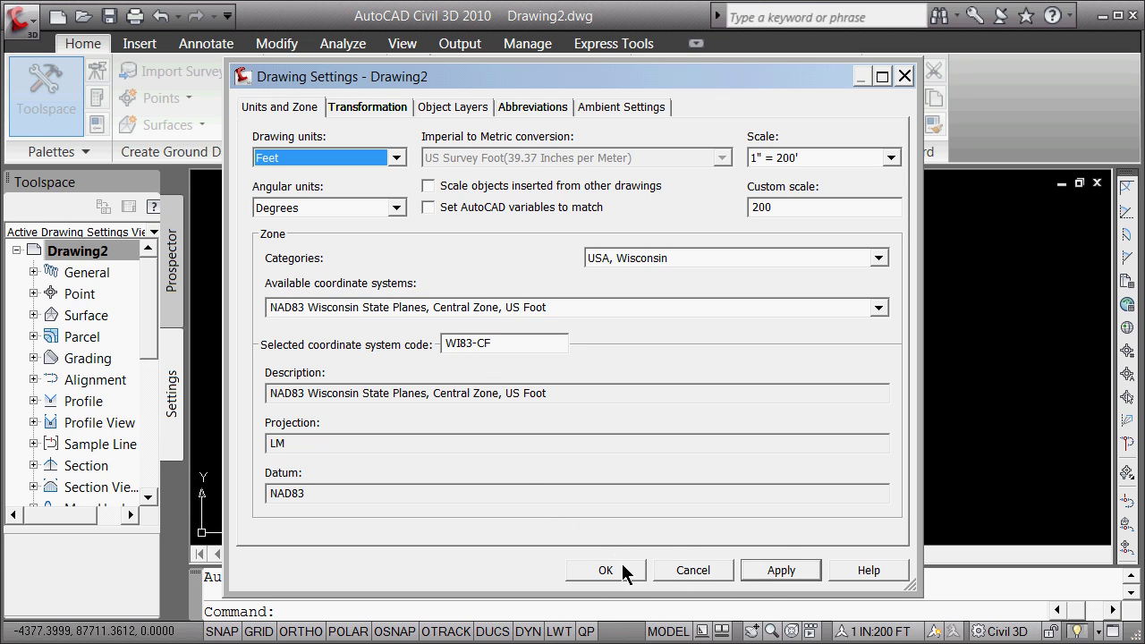
click(606, 570)
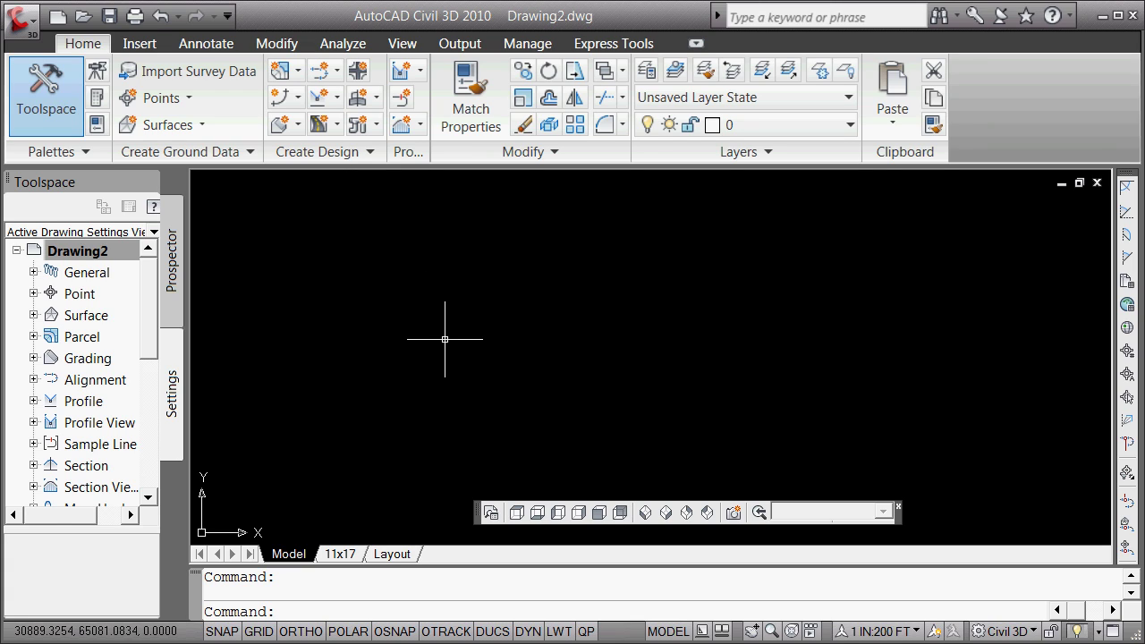
key(Return)
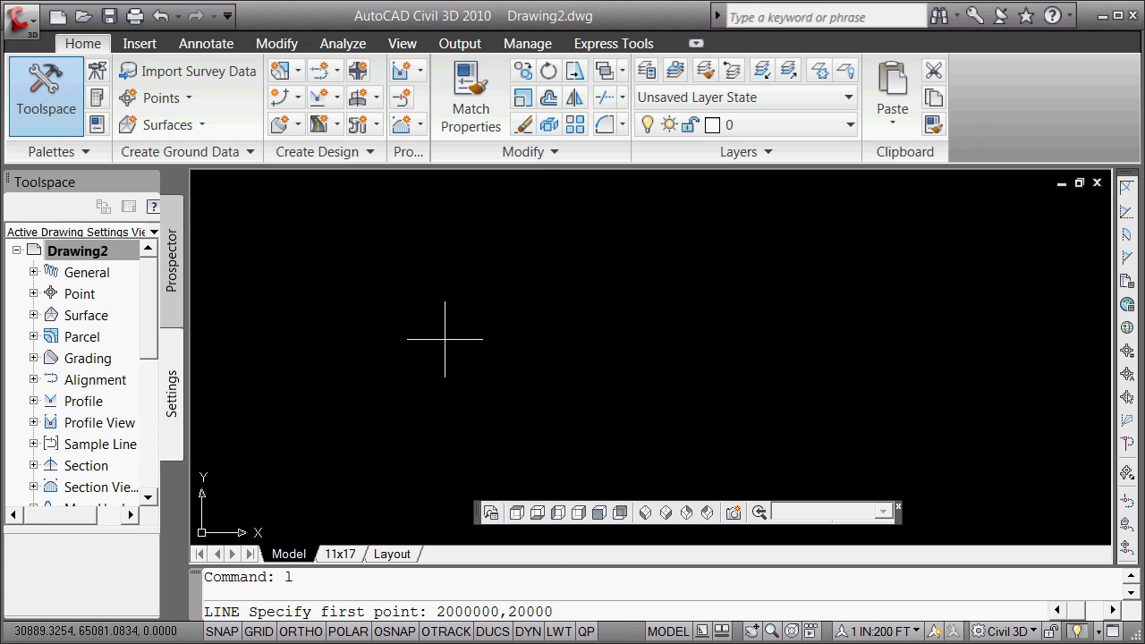
key(Return)
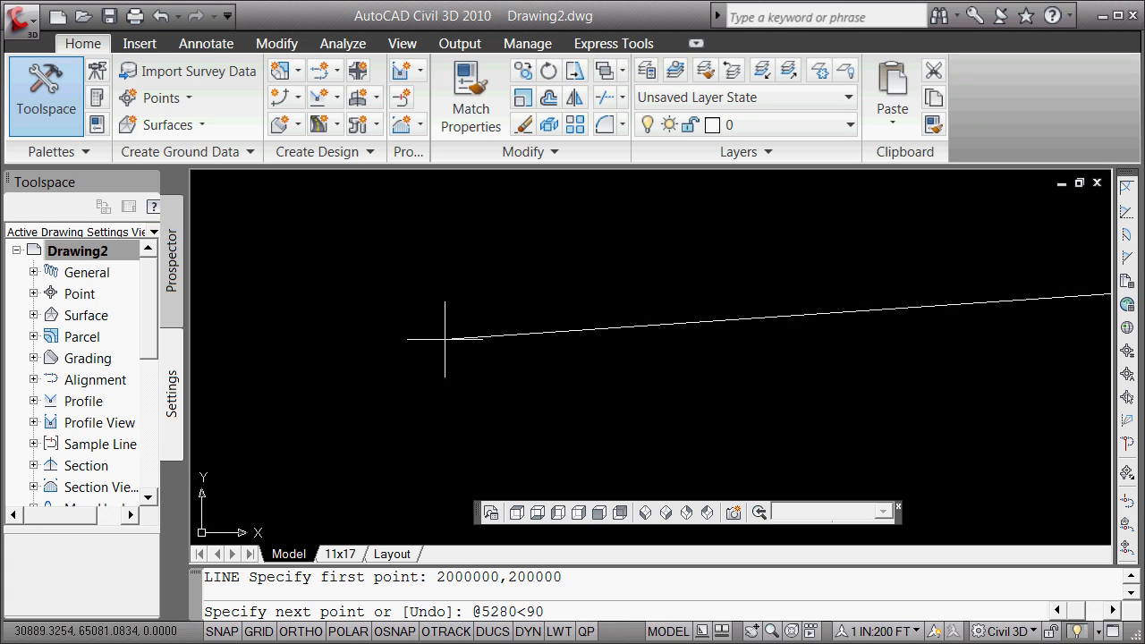
key(Return)
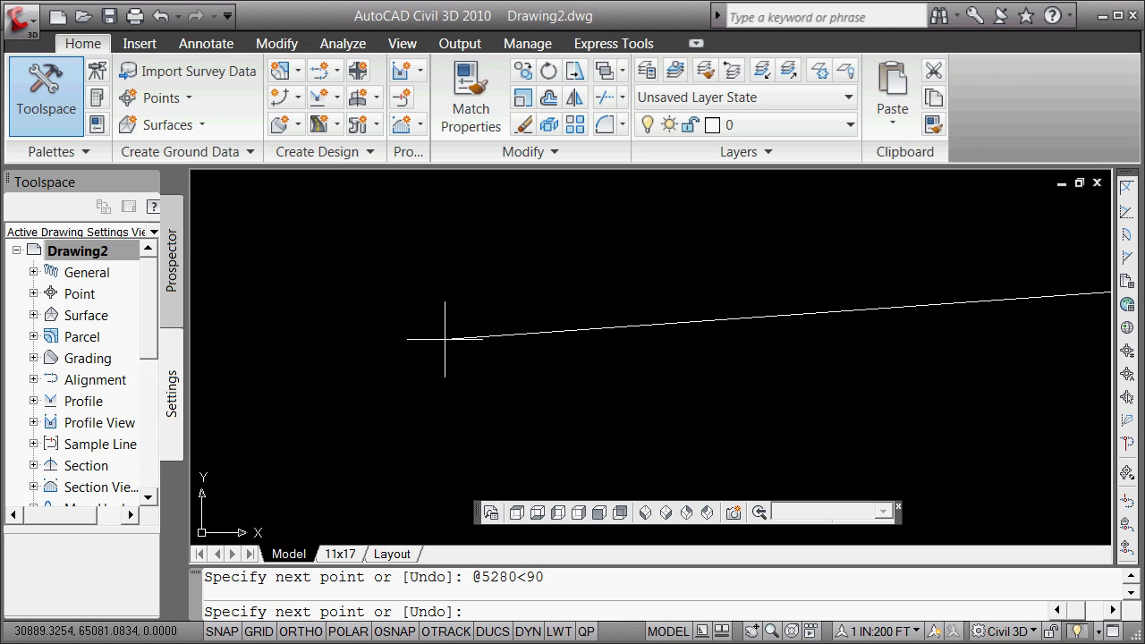
key(Return)
Zoom extents so the whole line is visible
text(z)
key(Return)
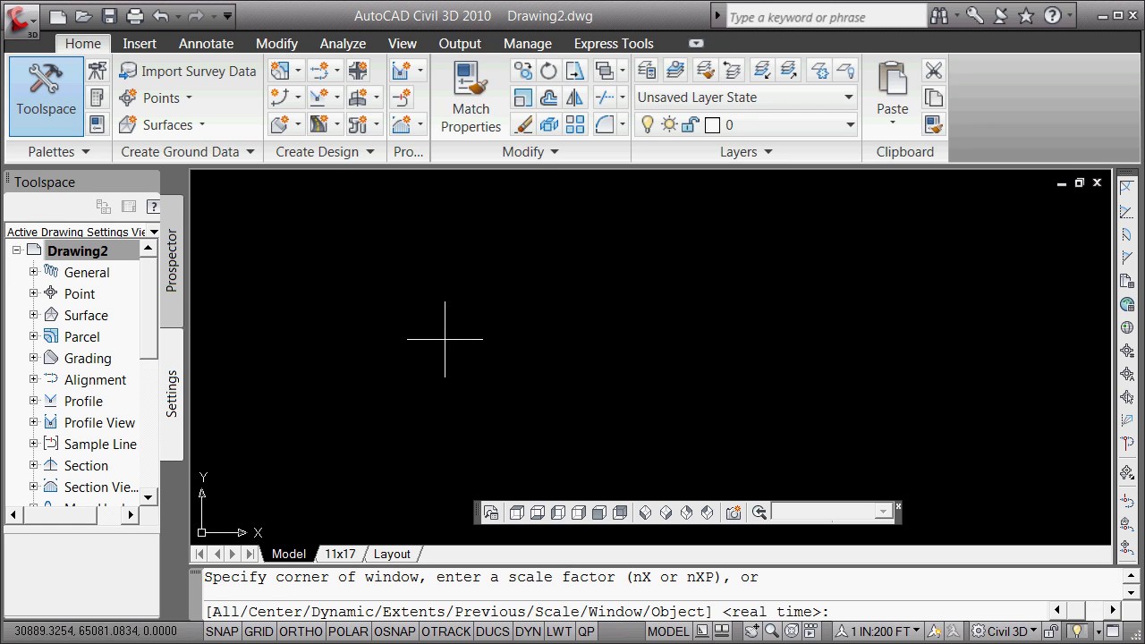
text(e)
key(Return)
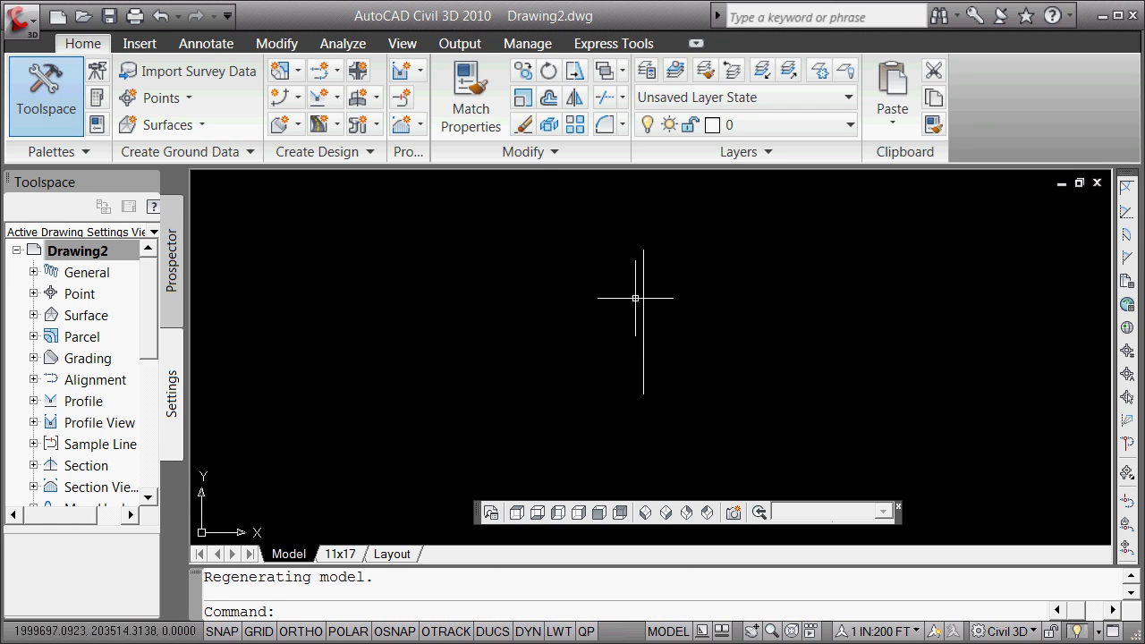
scroll(700, 252, up, 1)
scroll(690, 248, down, 1)
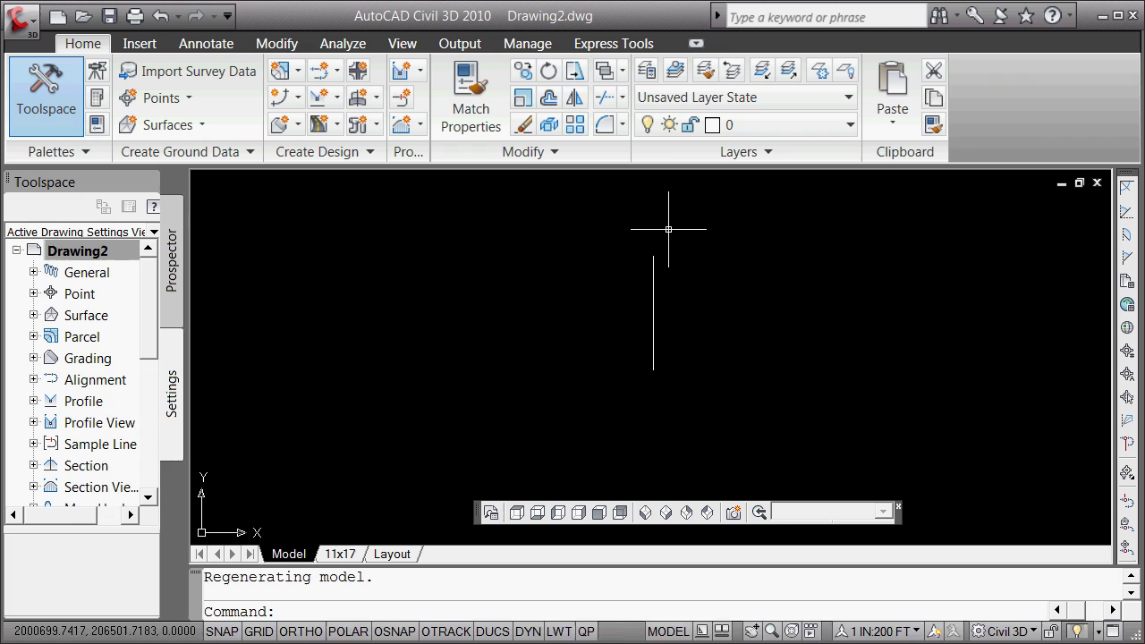
scroll(670, 222, up, 2)
scroll(670, 219, up, 1)
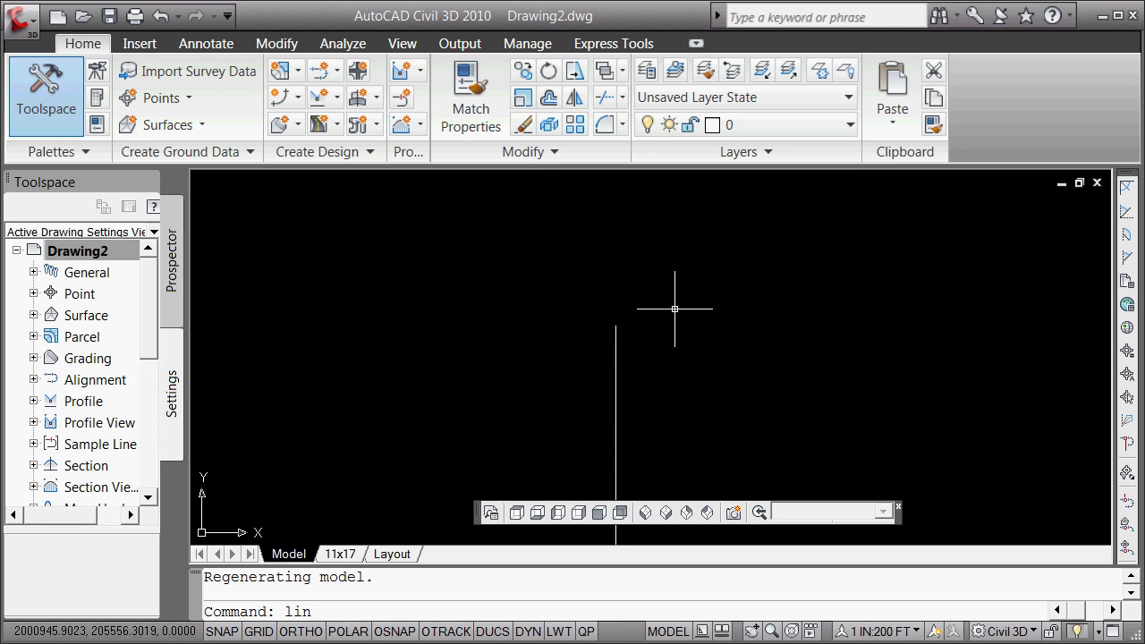
Rotate a copy of the vertical line 90° about its top end and erase the original
key(Escape)
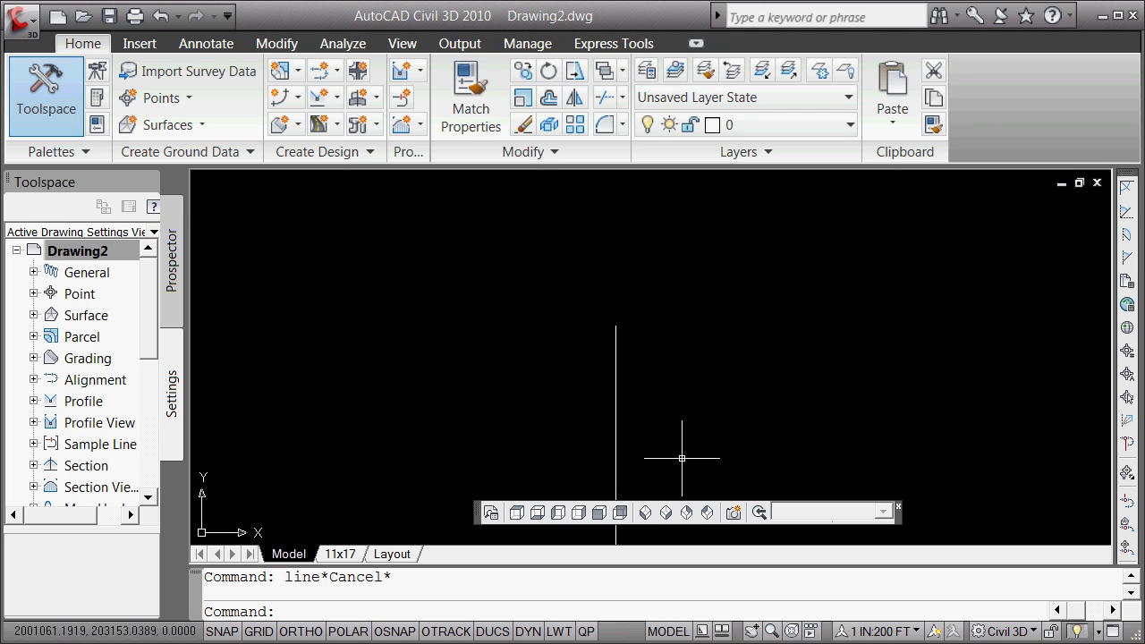
click(612, 358)
click(614, 355)
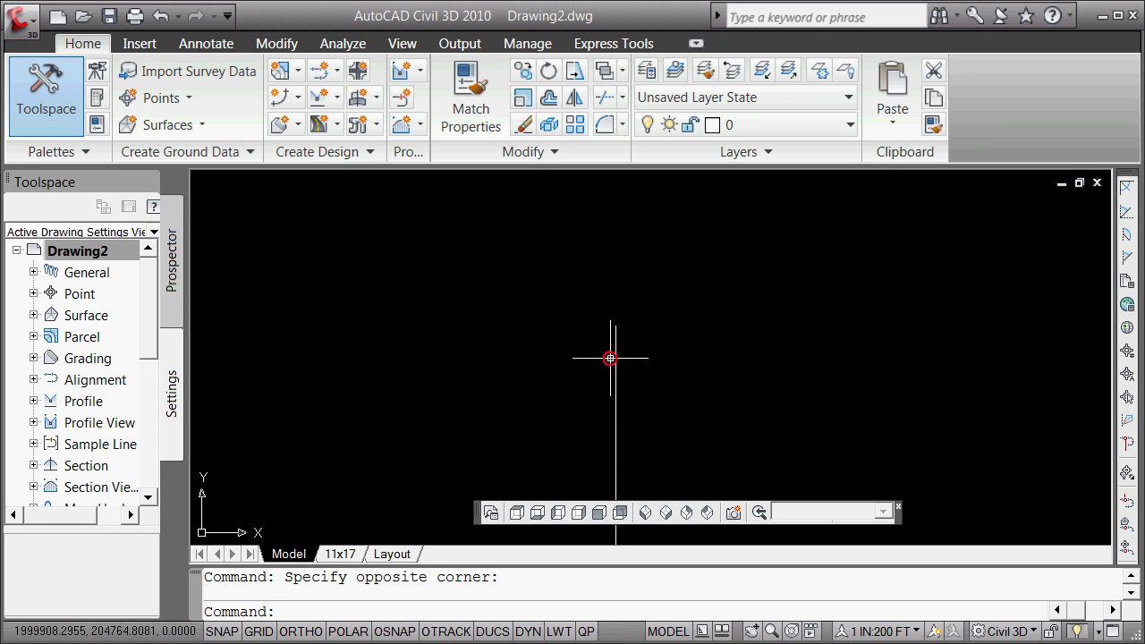
click(616, 326)
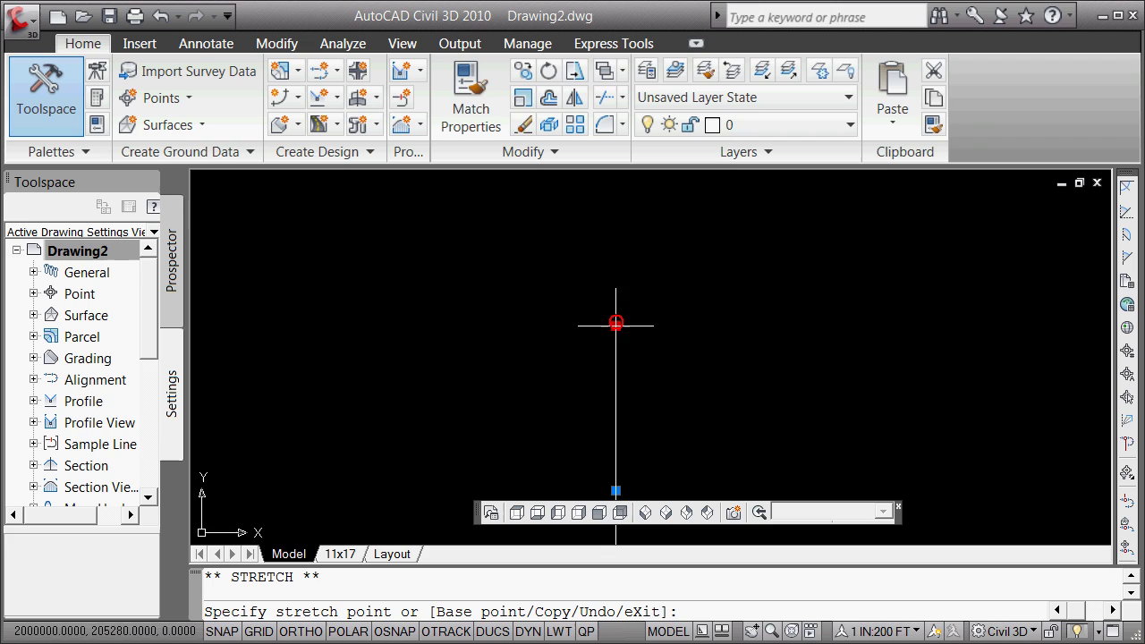
key(space)
key(space)
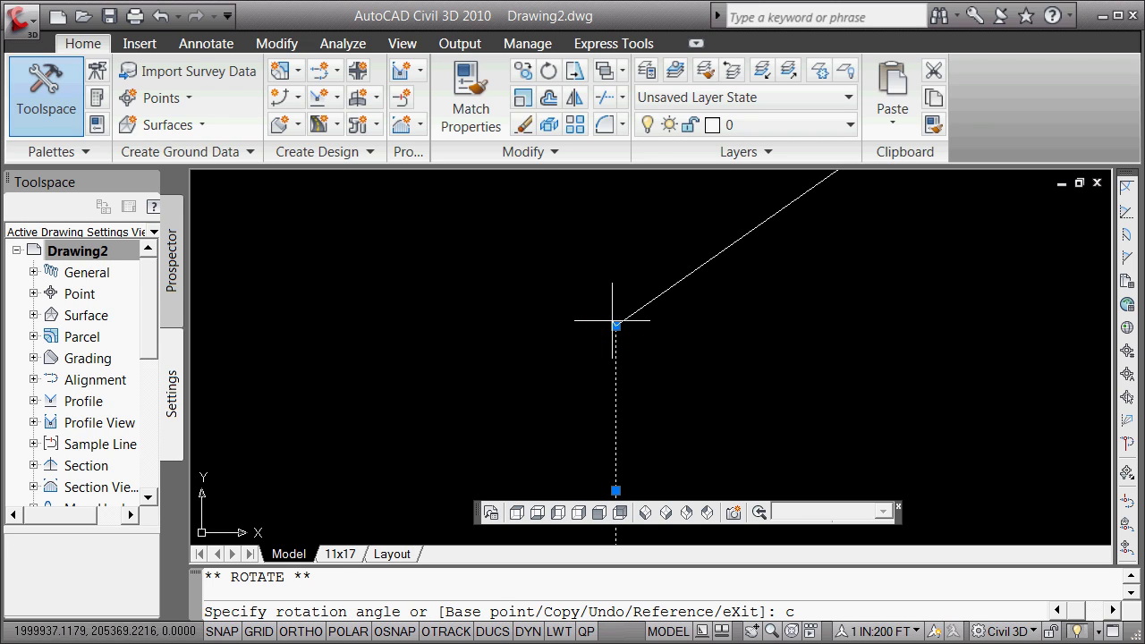
key(Return)
text(90)
key(Return)
key(Return)
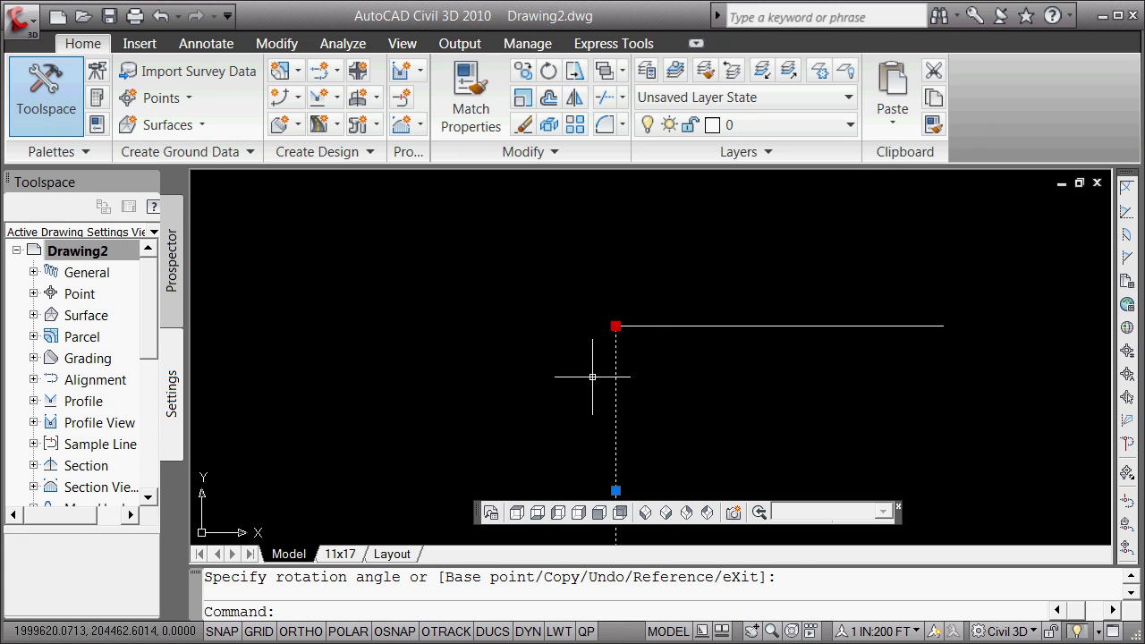
text(e)
key(Return)
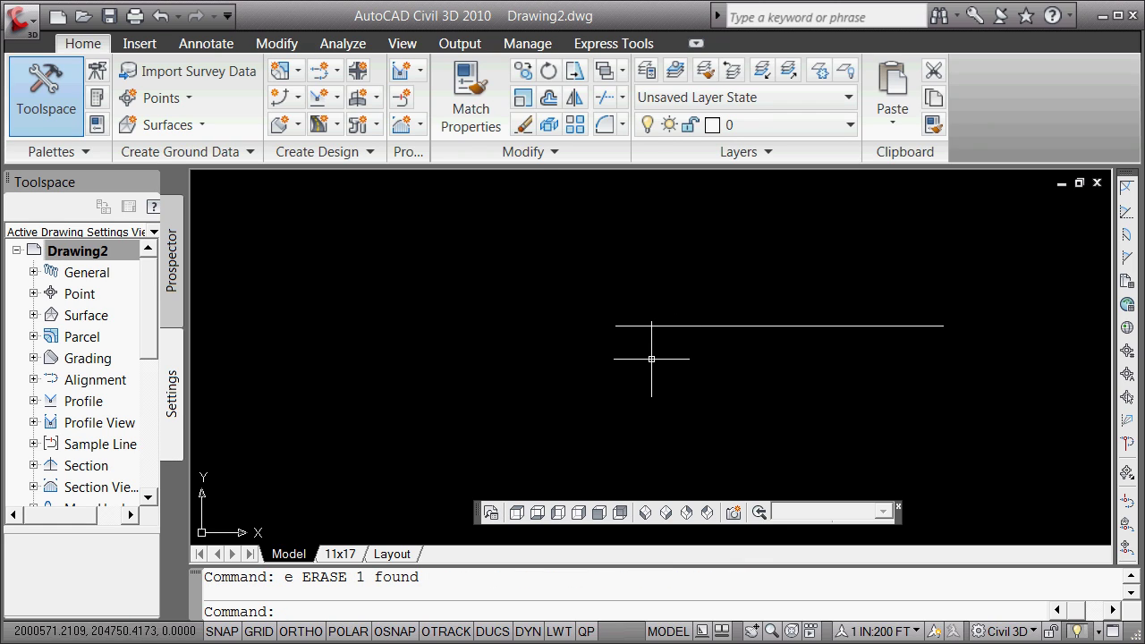
Offset the horizontal line 5280 upward
text(o)
key(Return)
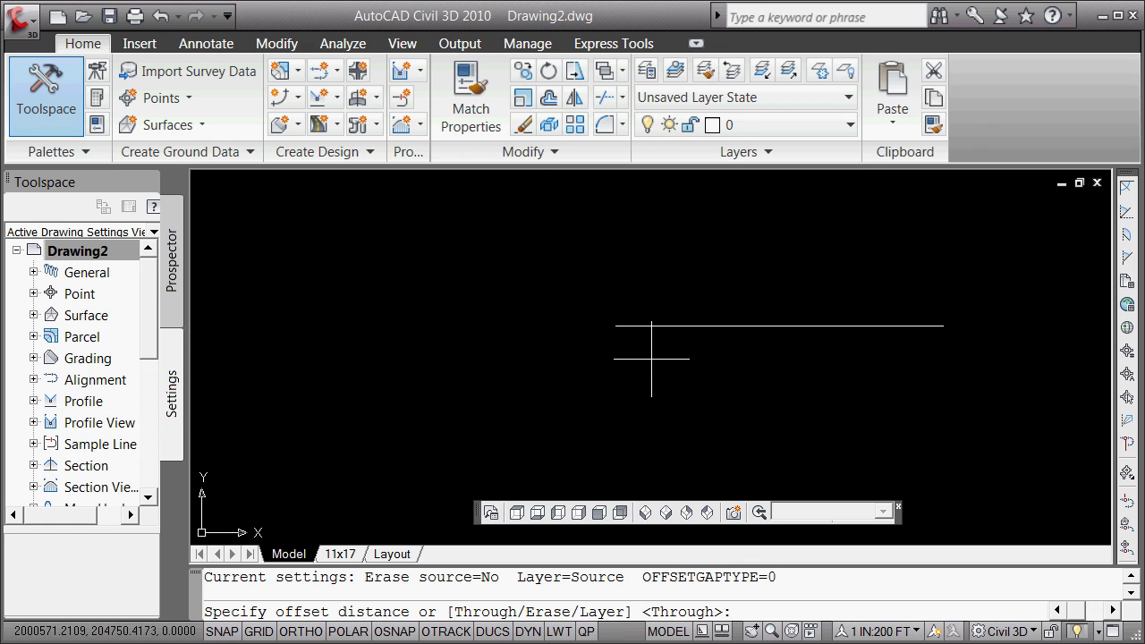
text(5280)
key(Return)
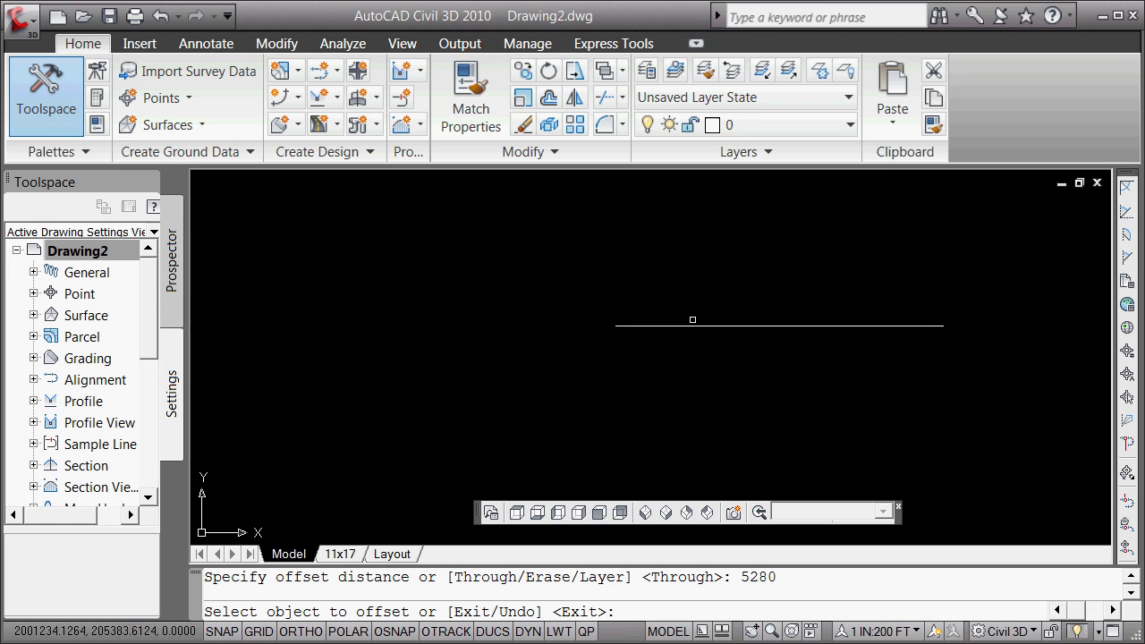
click(690, 325)
click(684, 294)
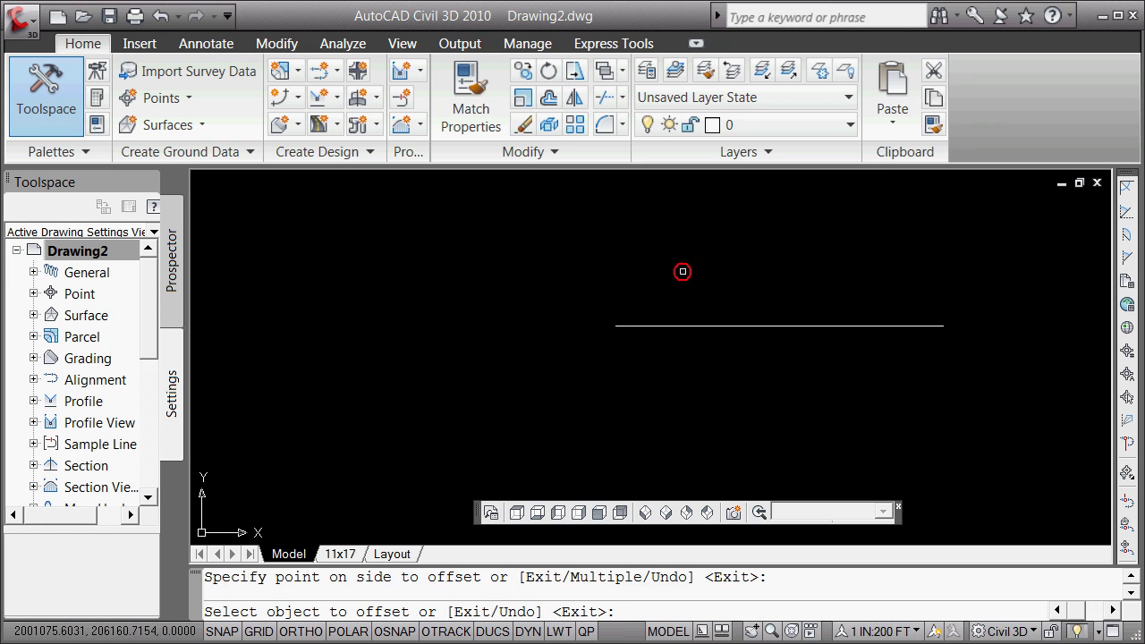
Zoom extents to show both horizontal lines
key(Return)
key(Escape)
text(z)
key(Return)
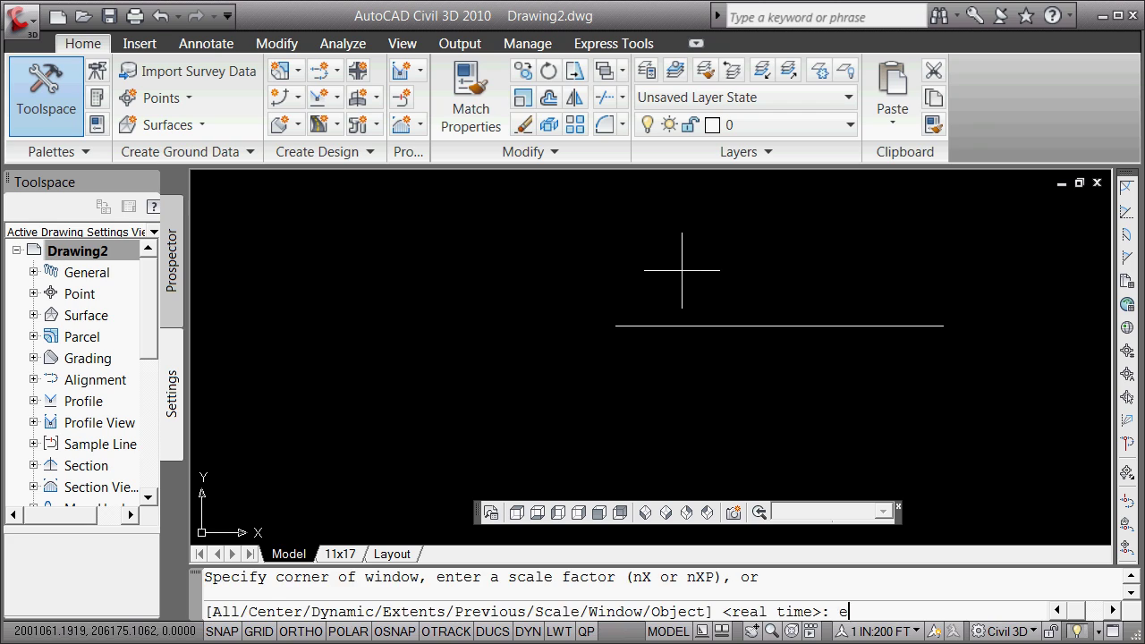
text(e)
key(Return)
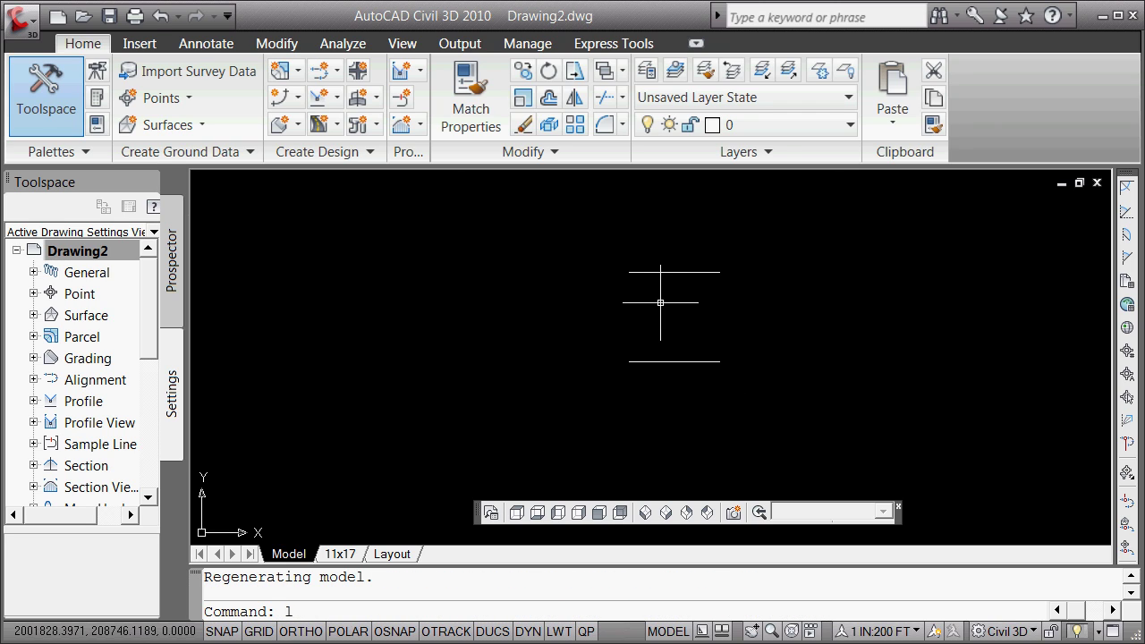
Draw the left side joining the two horizontal lines' left endpoints
text(ine)
key(Return)
text(end)
key(Return)
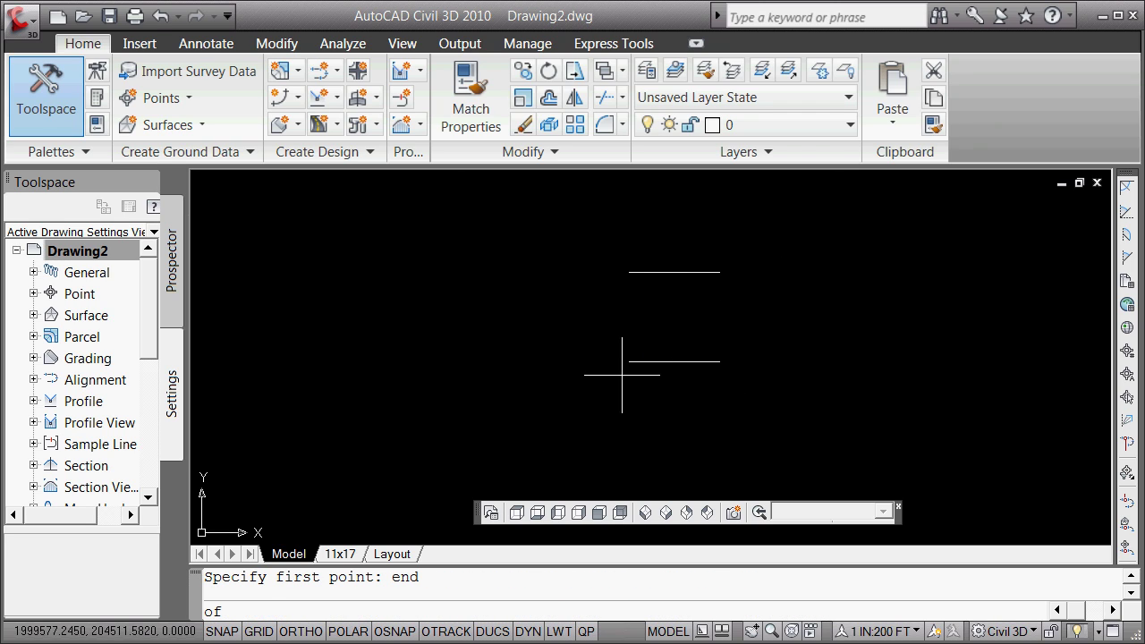
click(628, 361)
shift+right_click(598, 296)
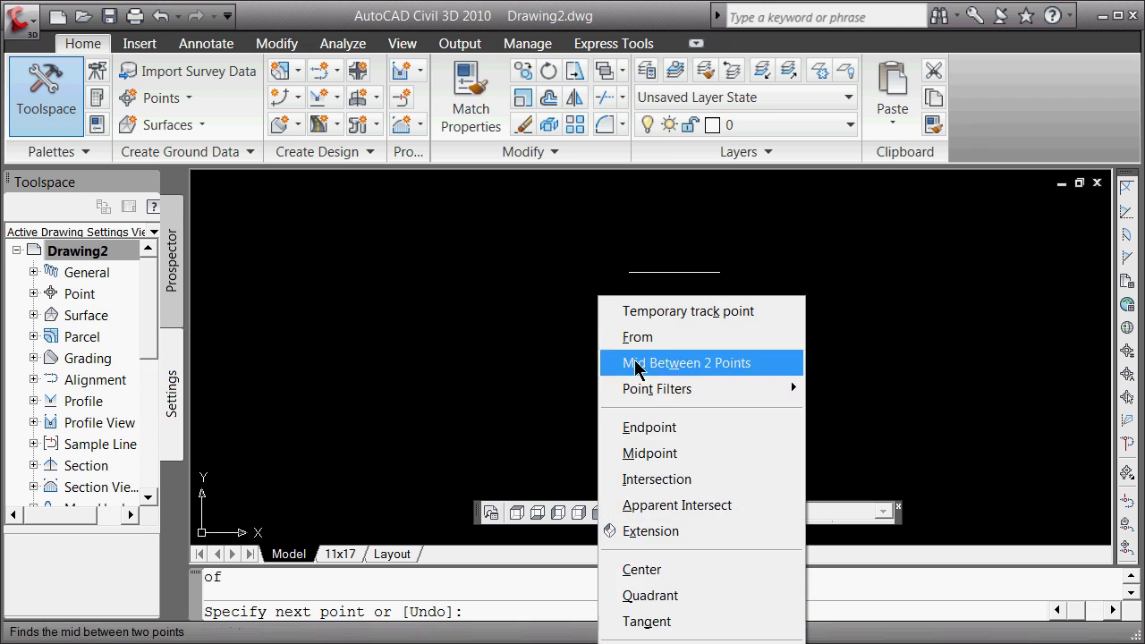
click(666, 429)
click(627, 272)
key(Return)
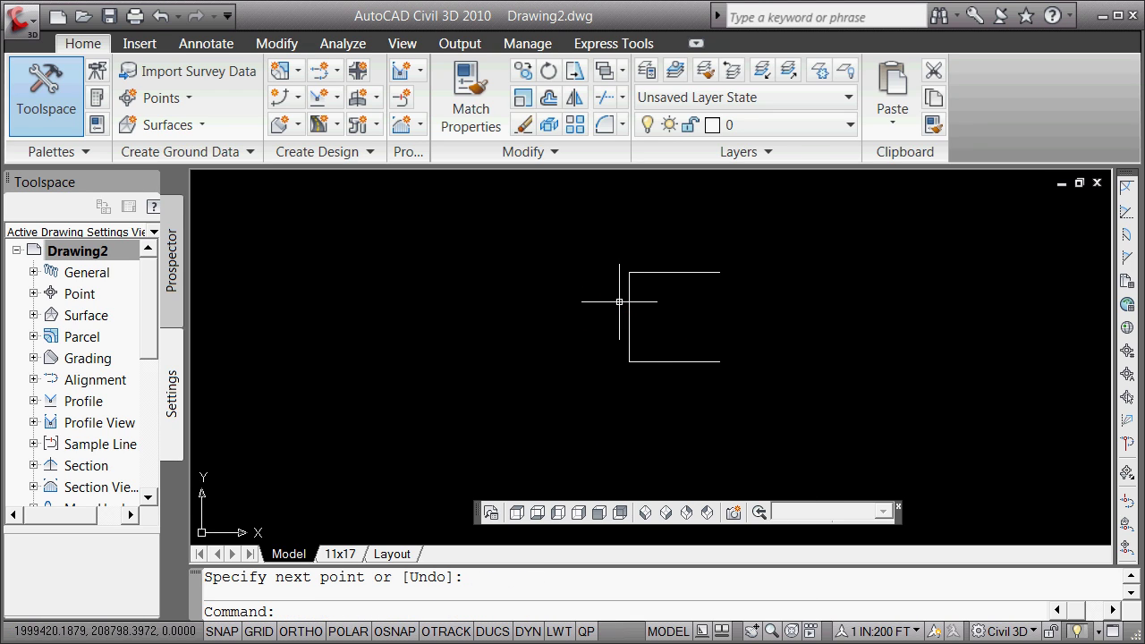
Offset the left side through the upper line's right endpoint to form the right side
text(o)
key(Return)
text(t)
key(Return)
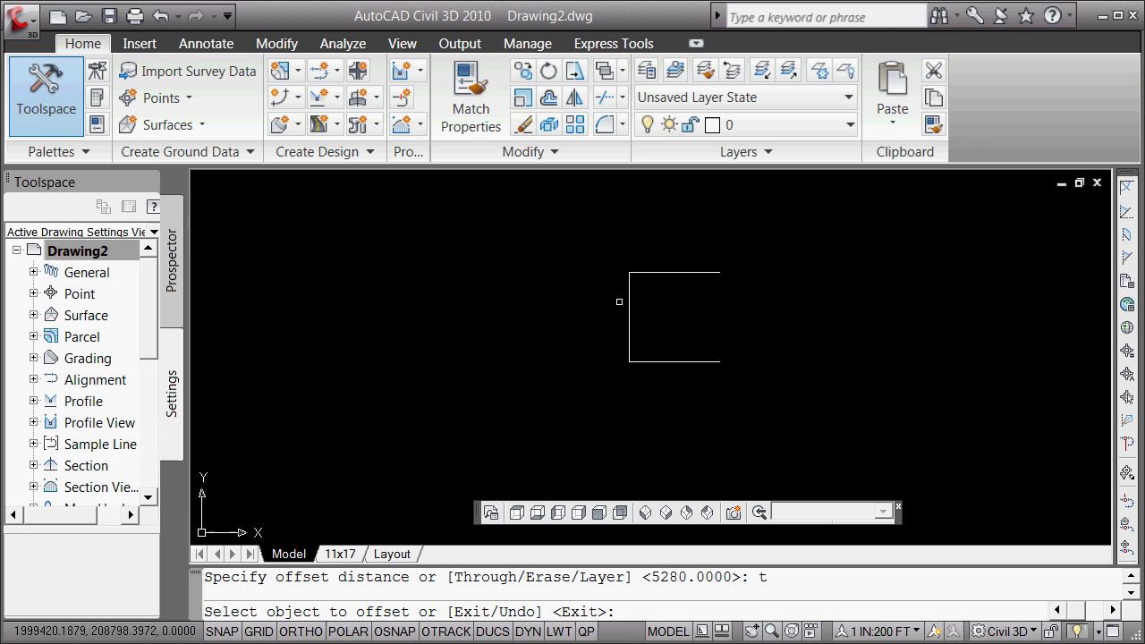
click(629, 306)
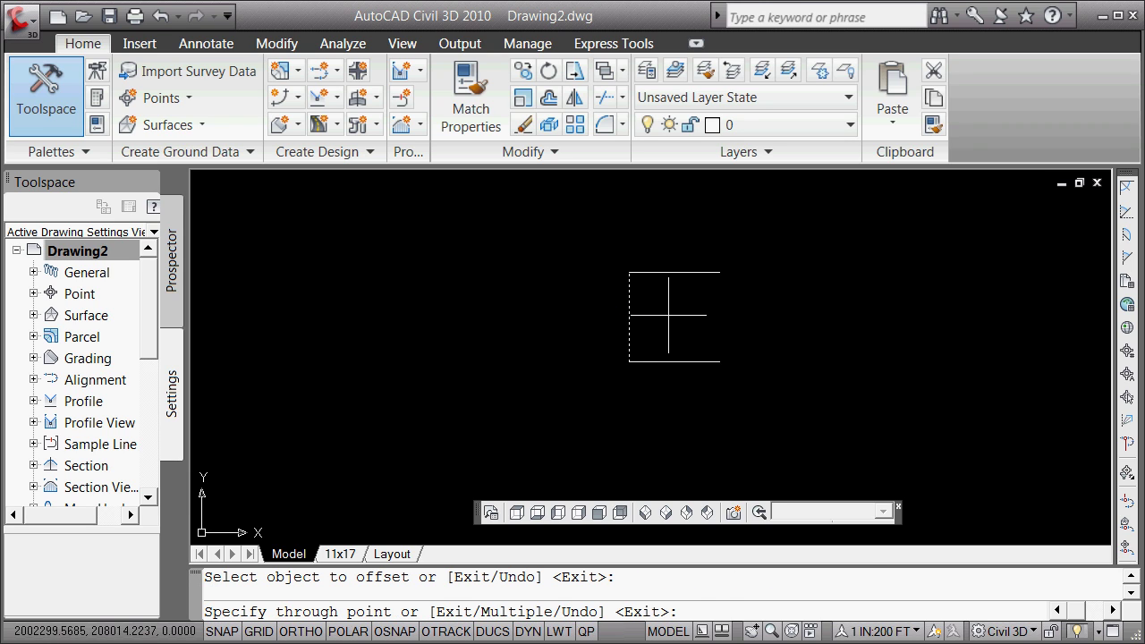
shift+right_click(668, 315)
click(756, 440)
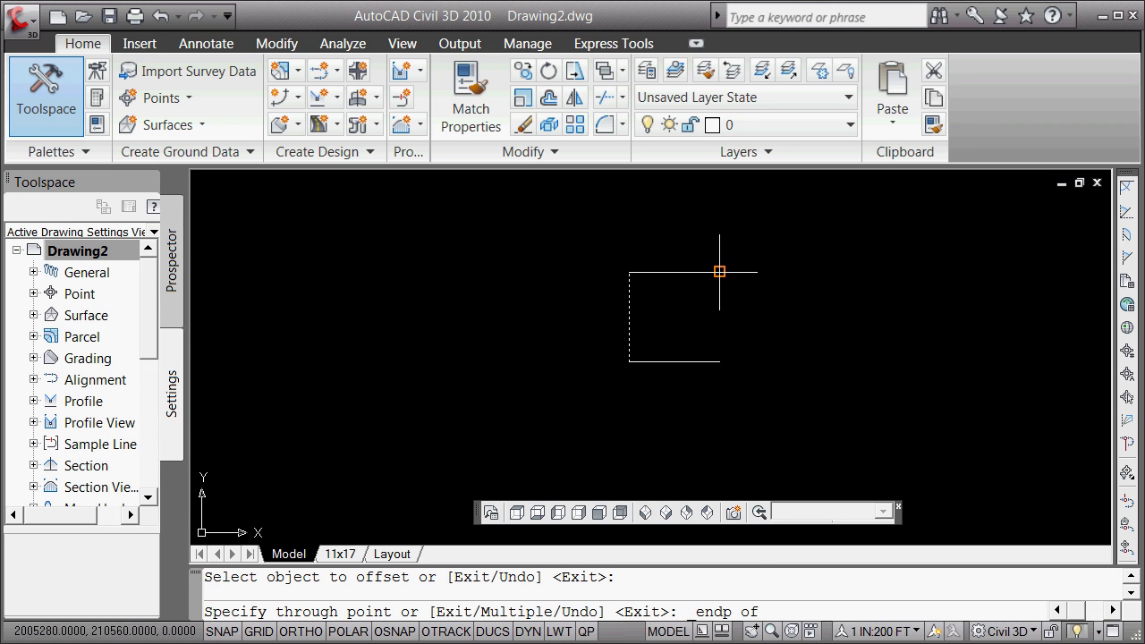
click(719, 271)
key(Escape)
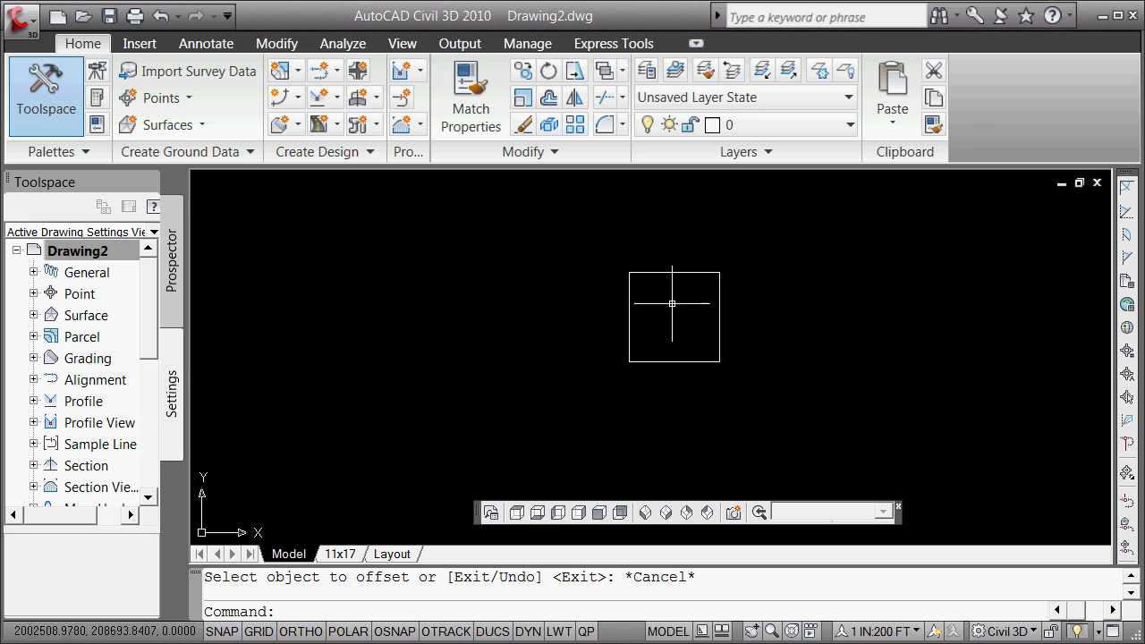
Offset the square's sides 100 units outward, including the right edge
scroll(672, 303, up, 3)
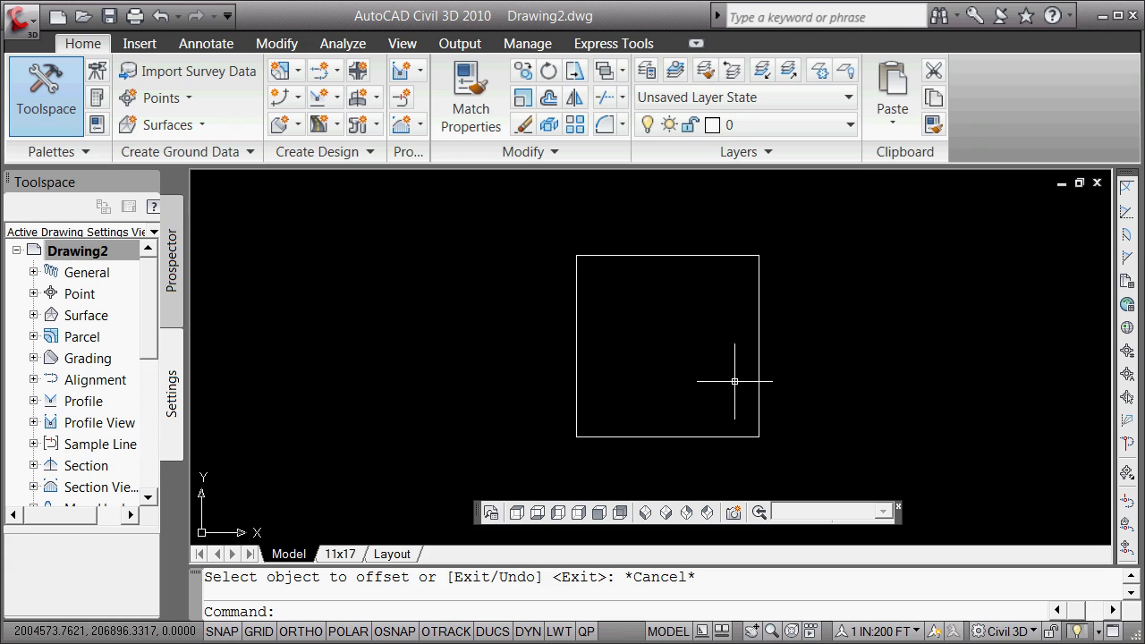
text(o)
key(Return)
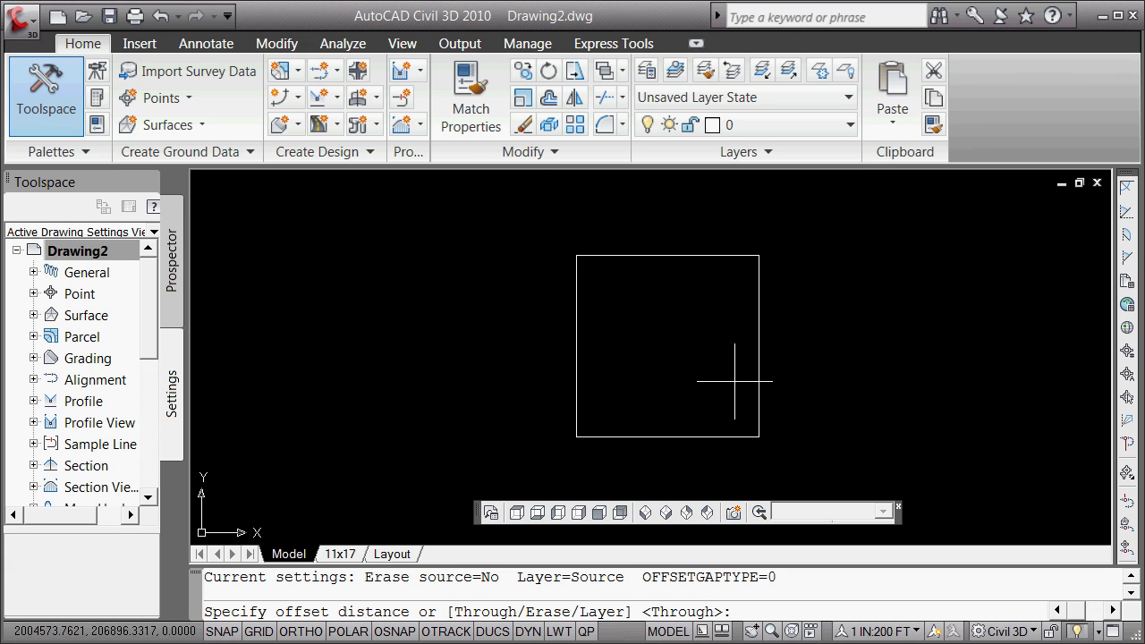
text(100)
key(Return)
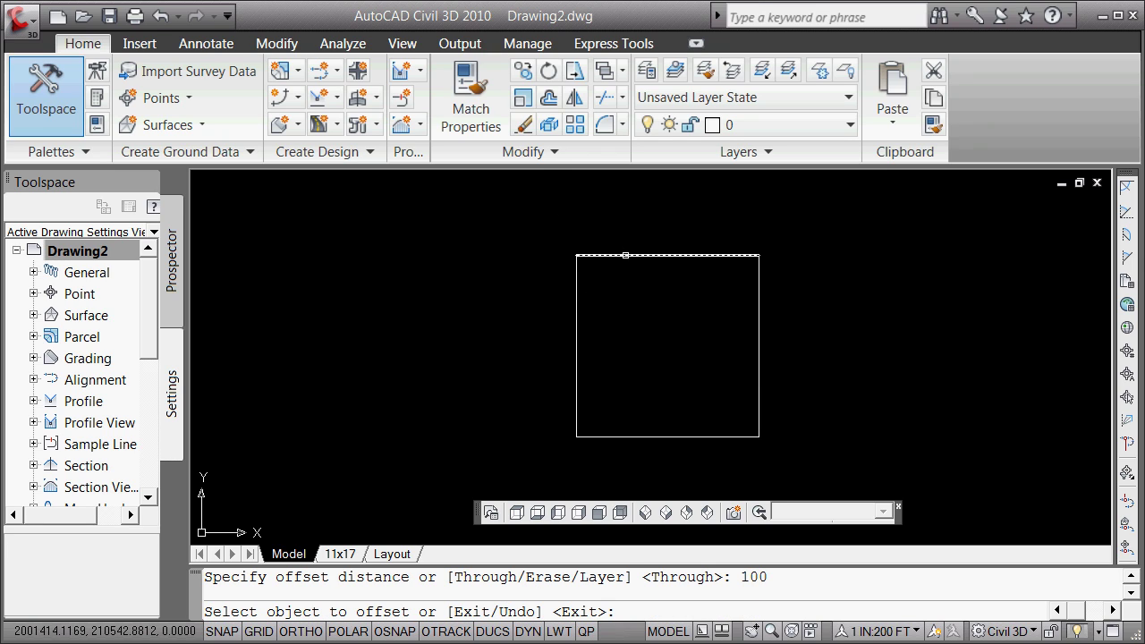
click(625, 256)
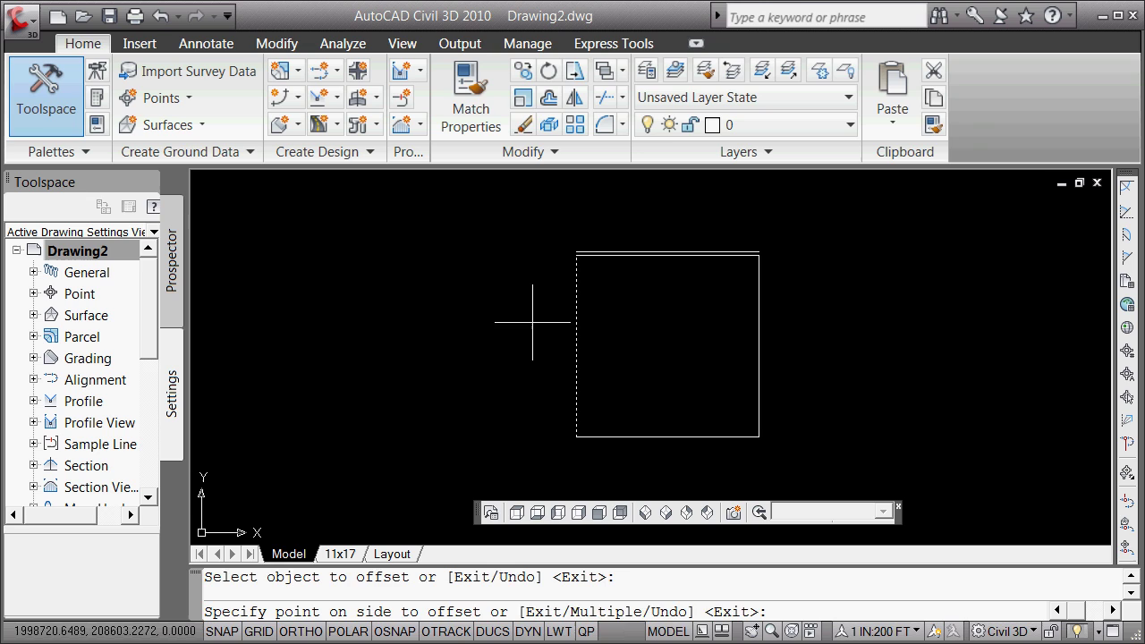
click(533, 322)
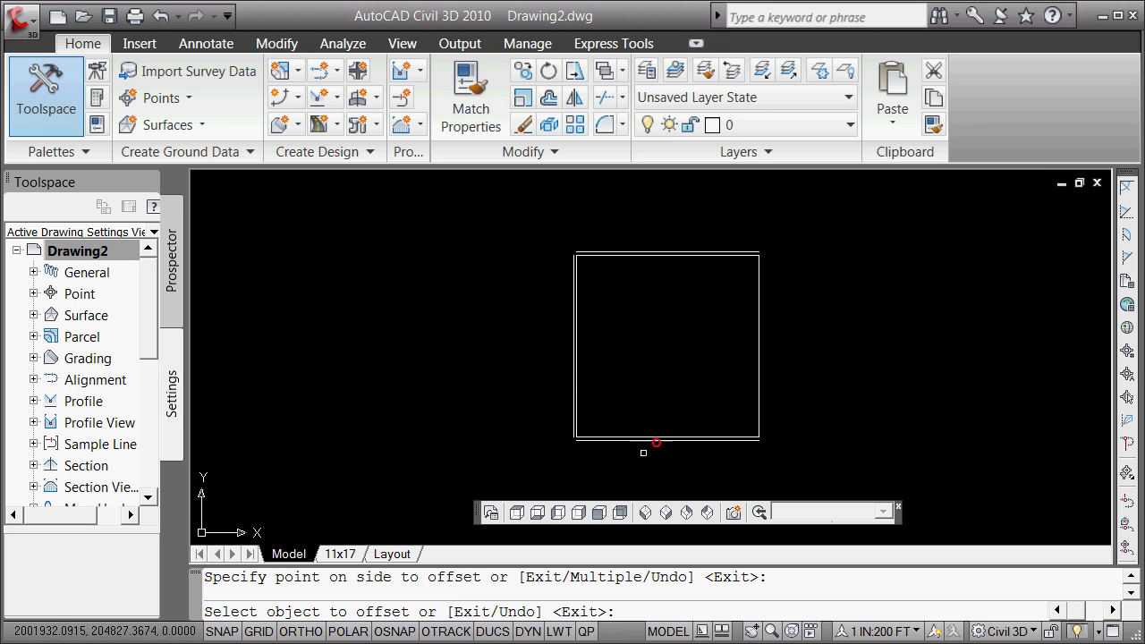
click(759, 369)
click(780, 368)
key(Return)
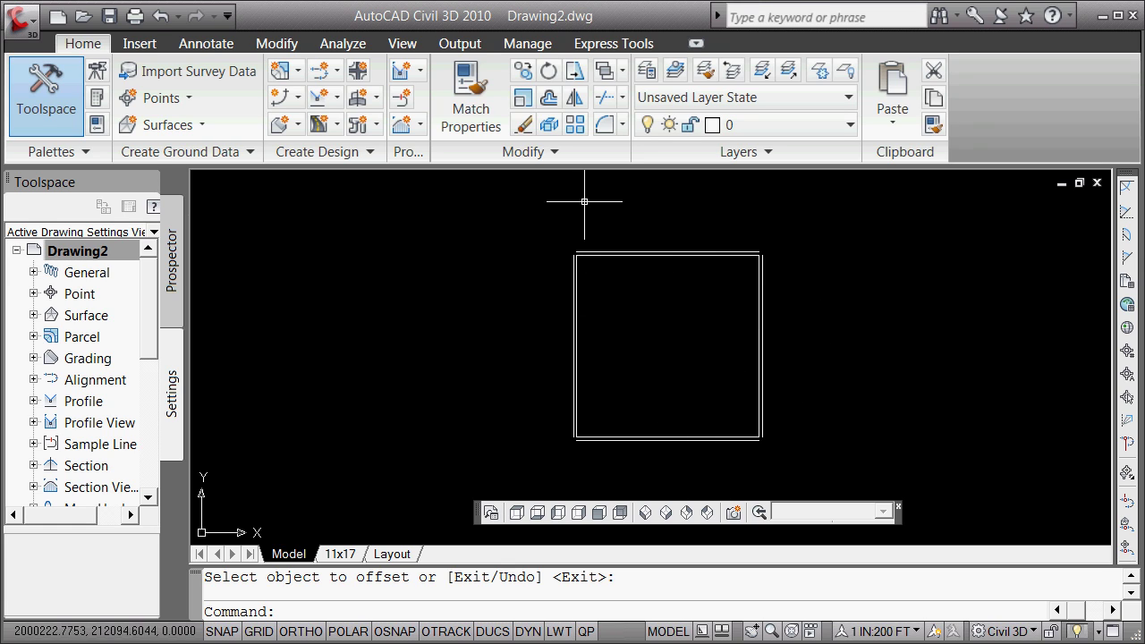
Move the outer square's four lines up to elevation 1000 with @0,0,1000
click(625, 251)
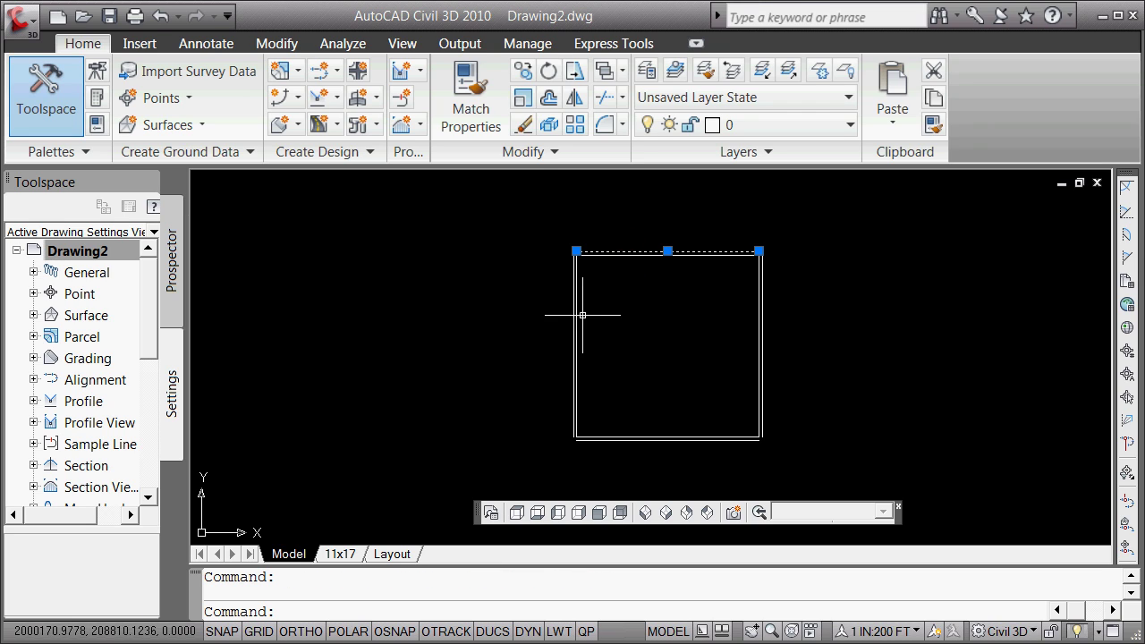
click(573, 318)
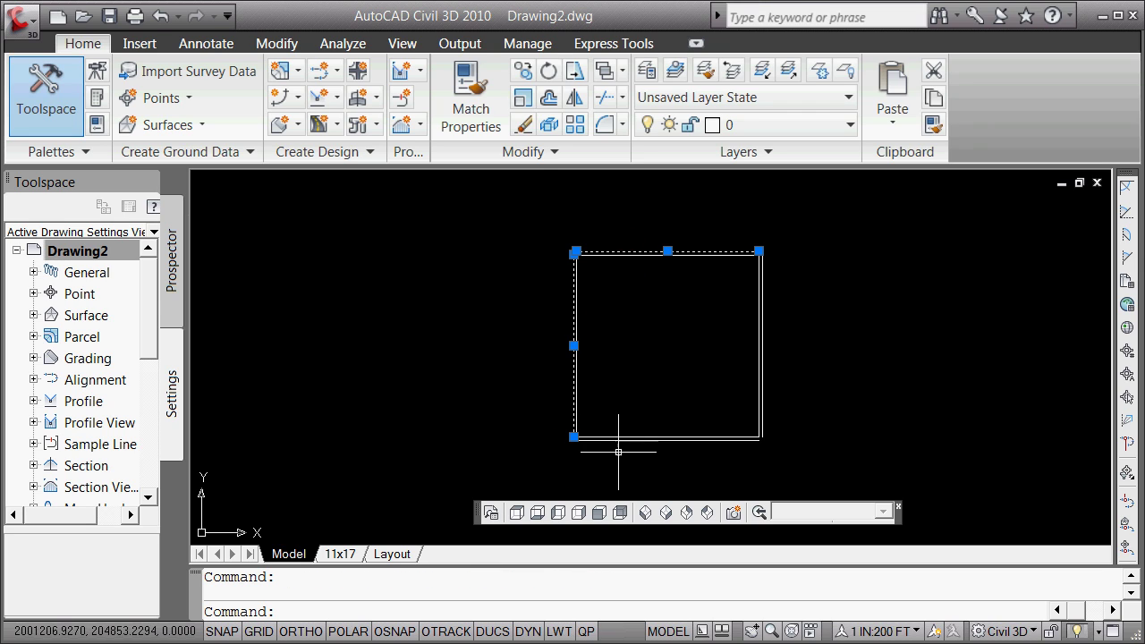
click(621, 439)
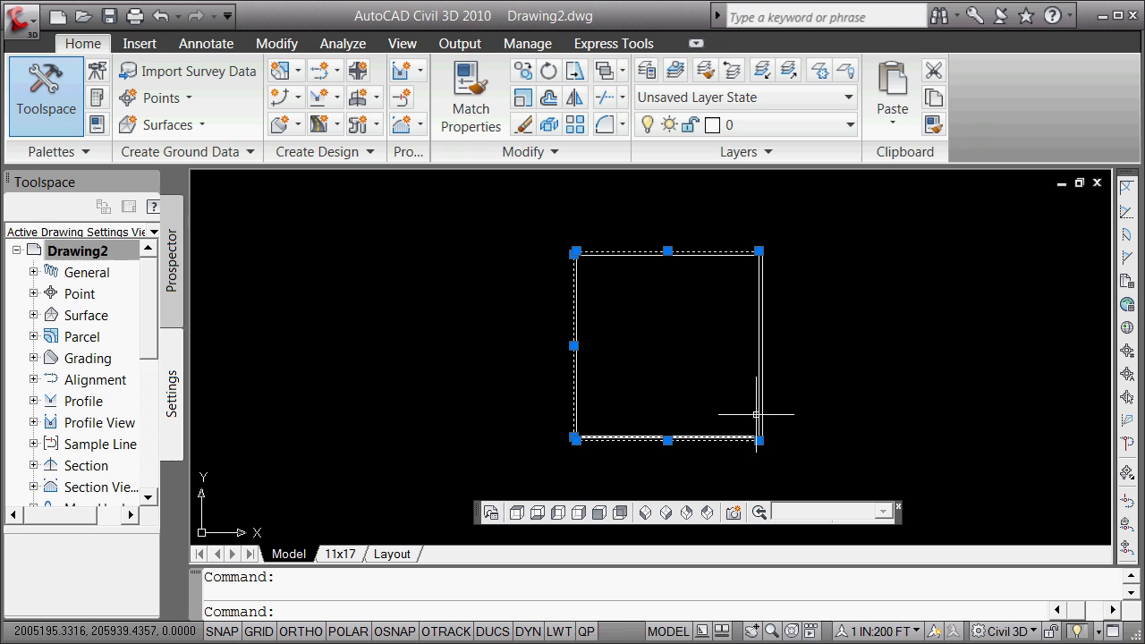
click(763, 405)
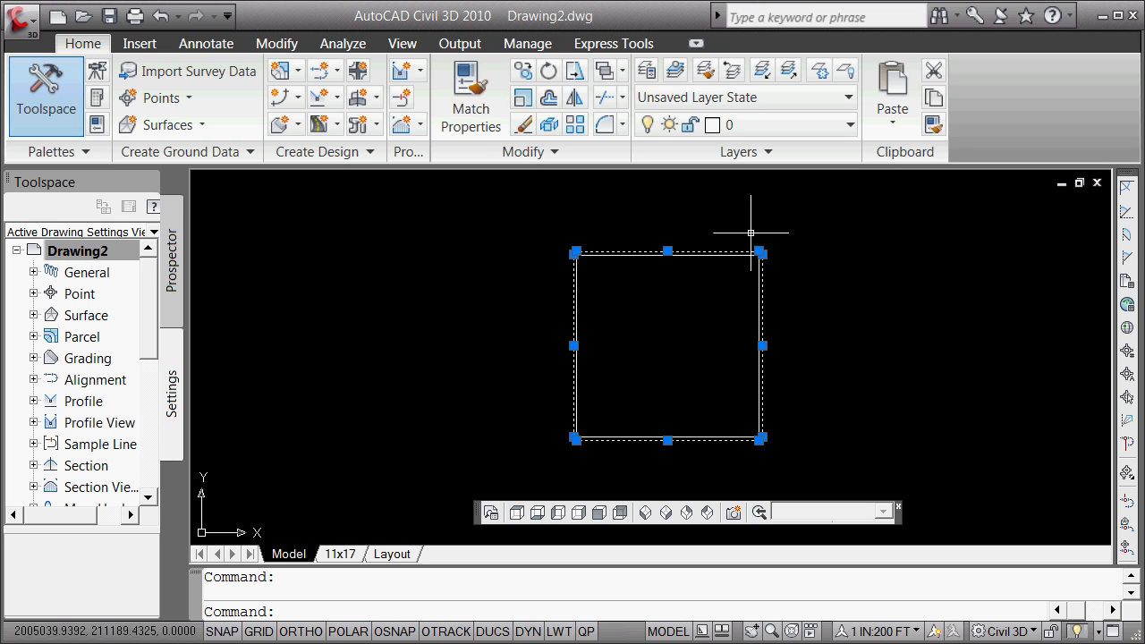
click(576, 251)
key(space)
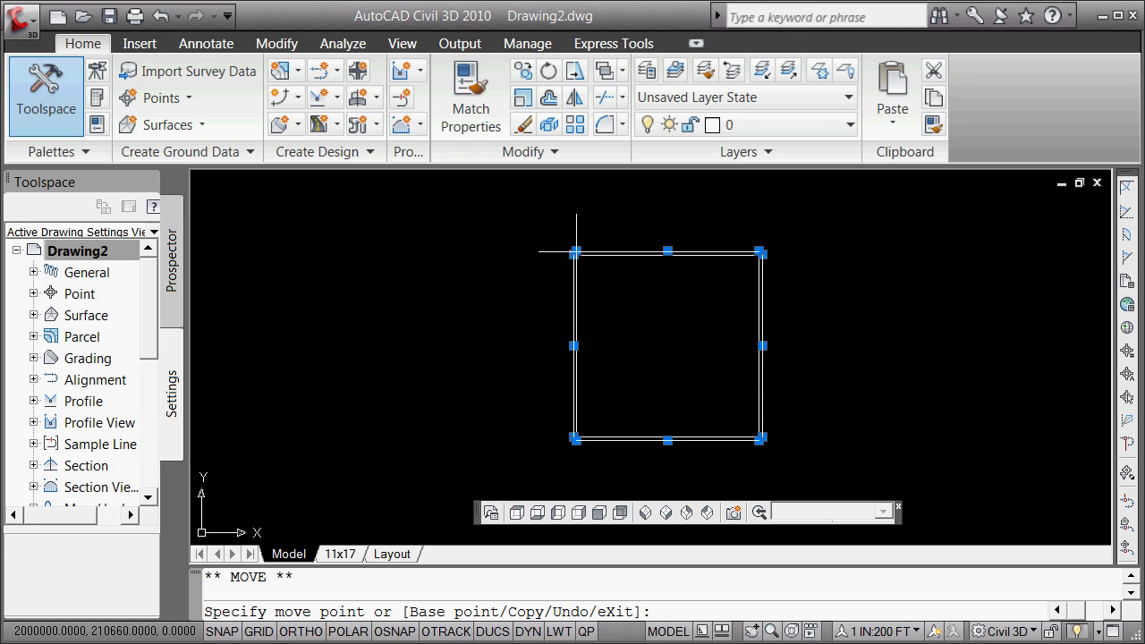
key(F8)
text(@)
key(F8)
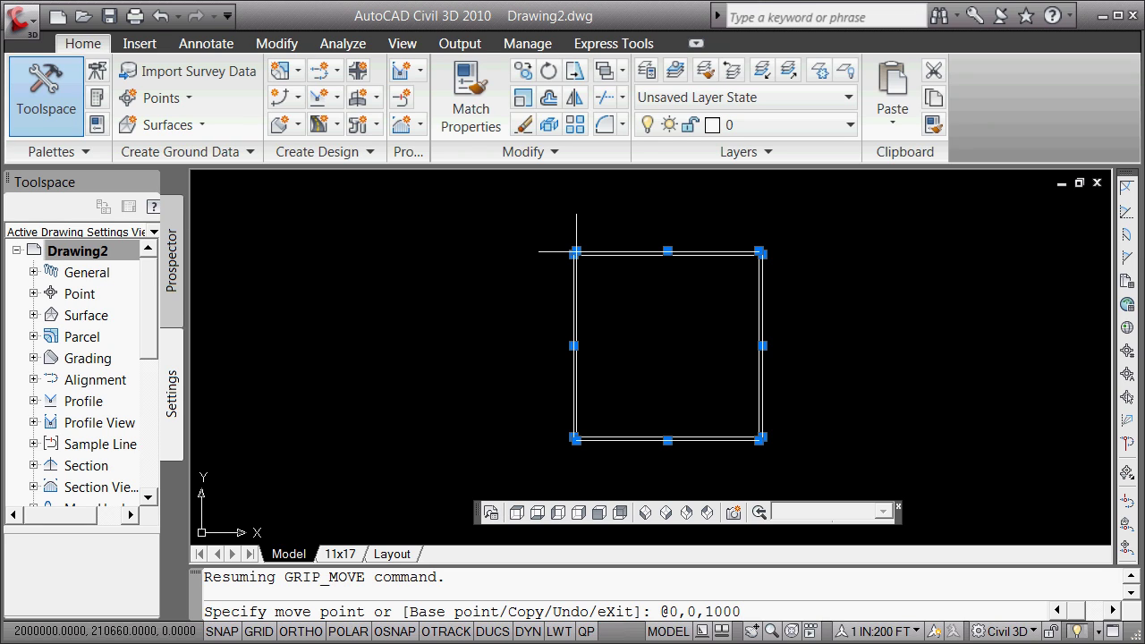
text(0,0,1000)
key(Return)
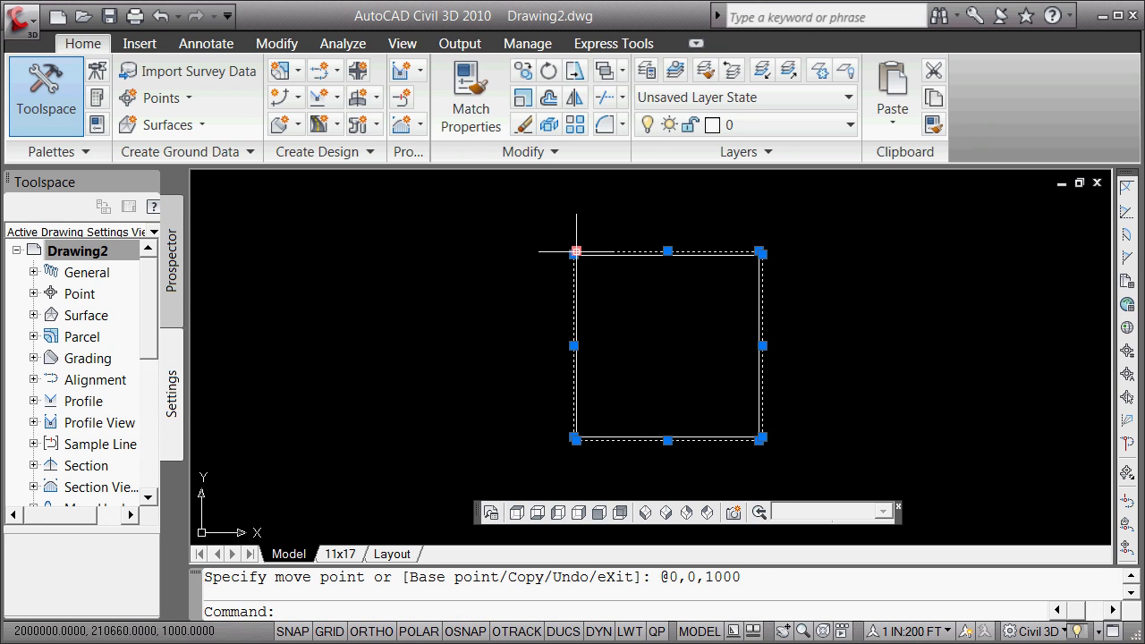
text(o)
key(Return)
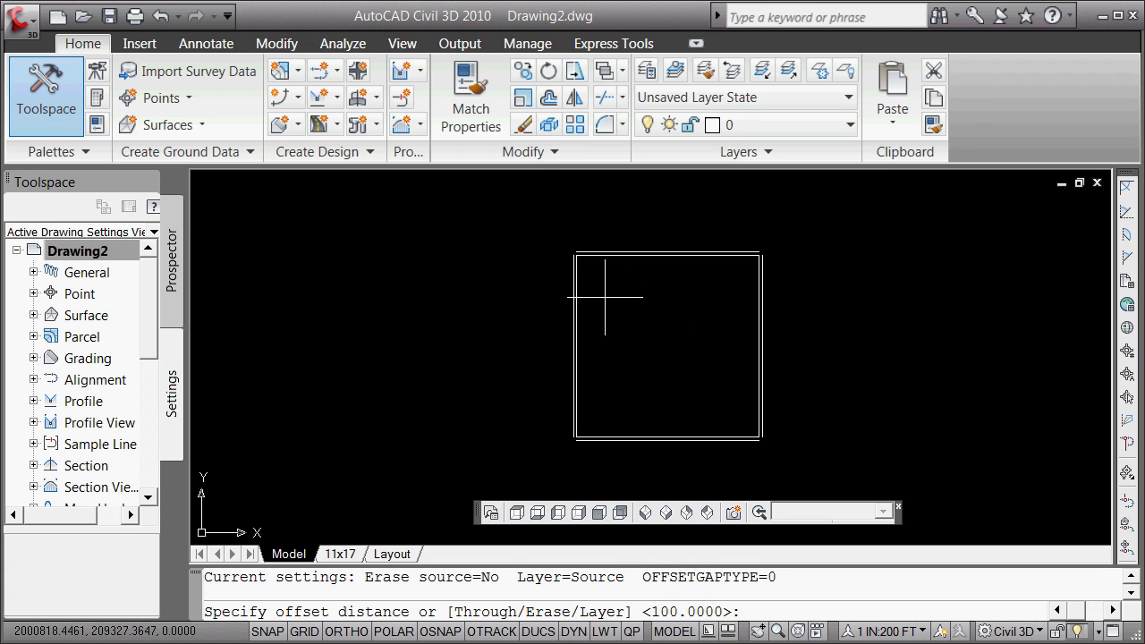
Start a line at the square's upper left using an .xy filter with elevation 1200
key(Return)
key(Escape)
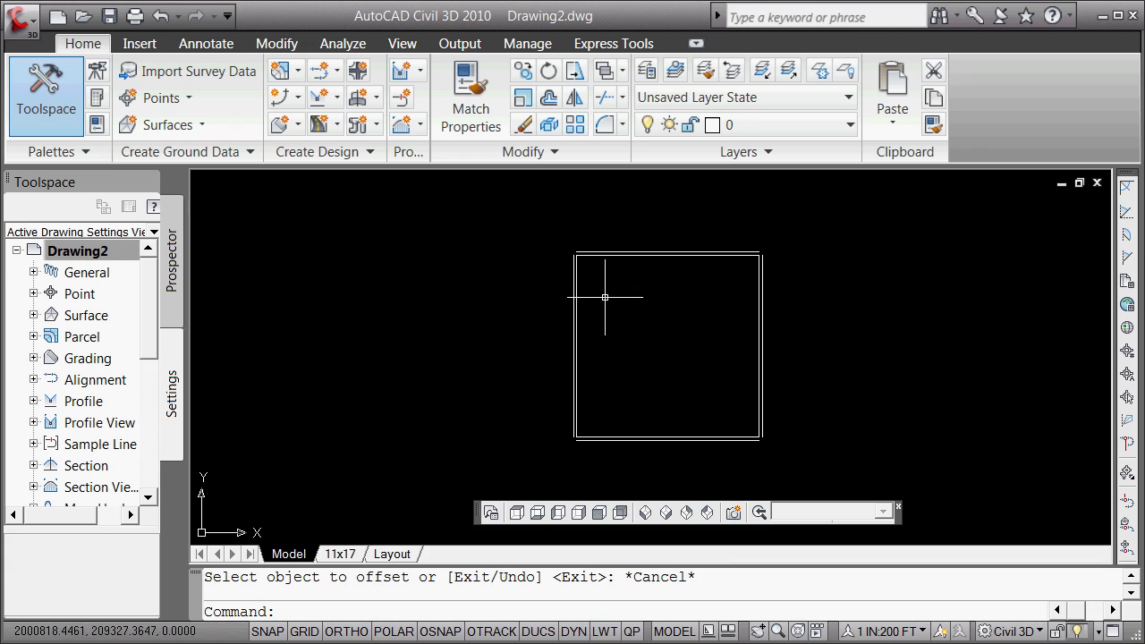
text(l)
key(Return)
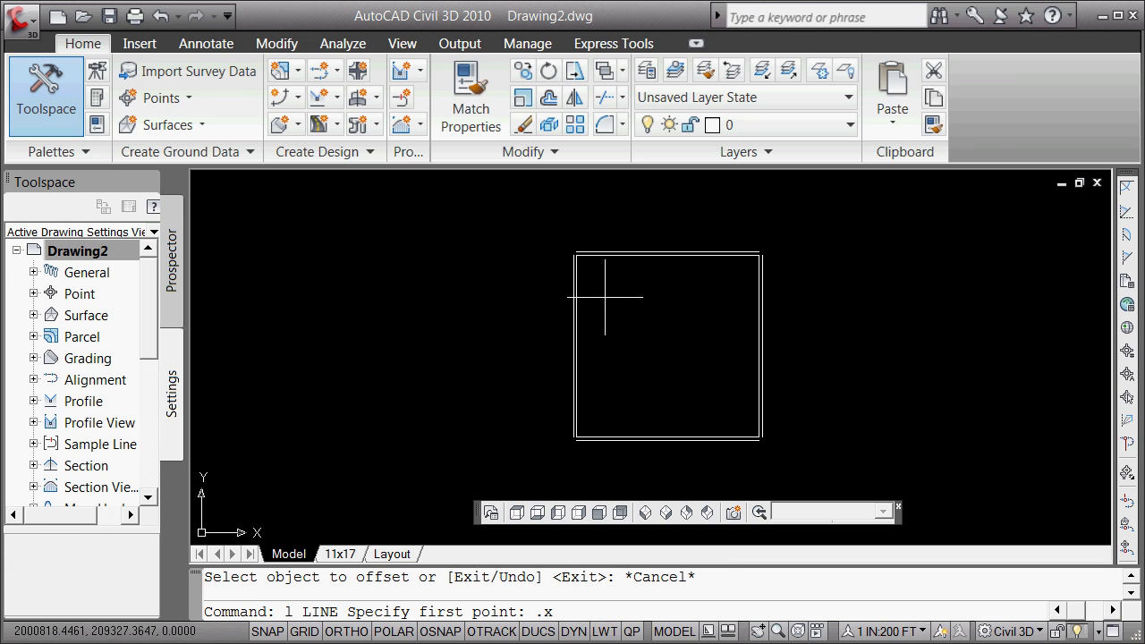
key(Return)
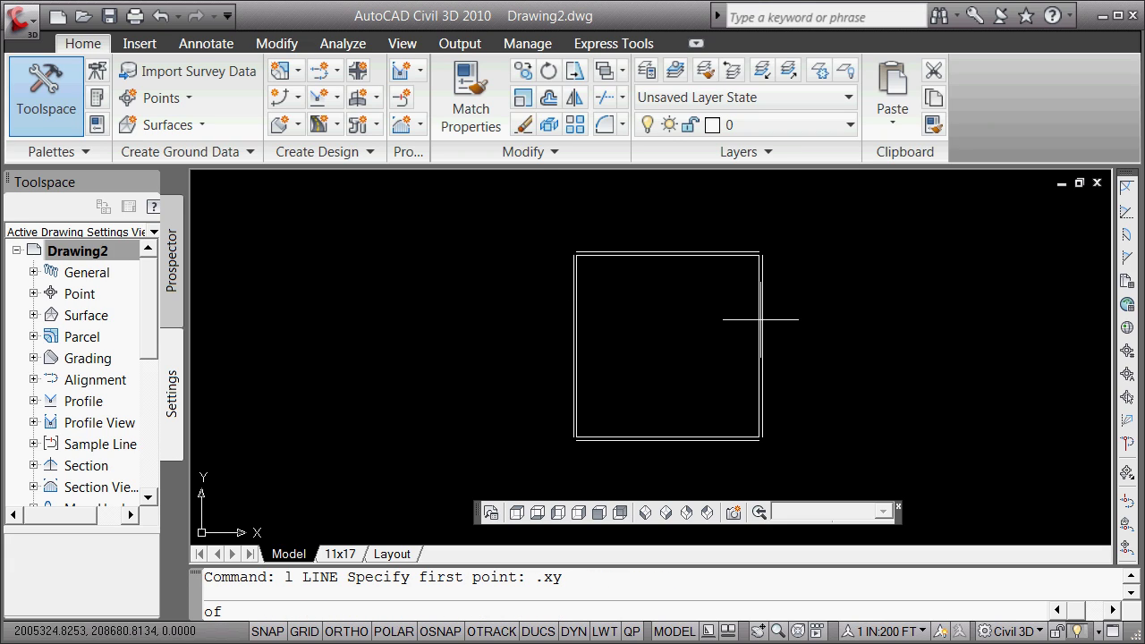
click(614, 287)
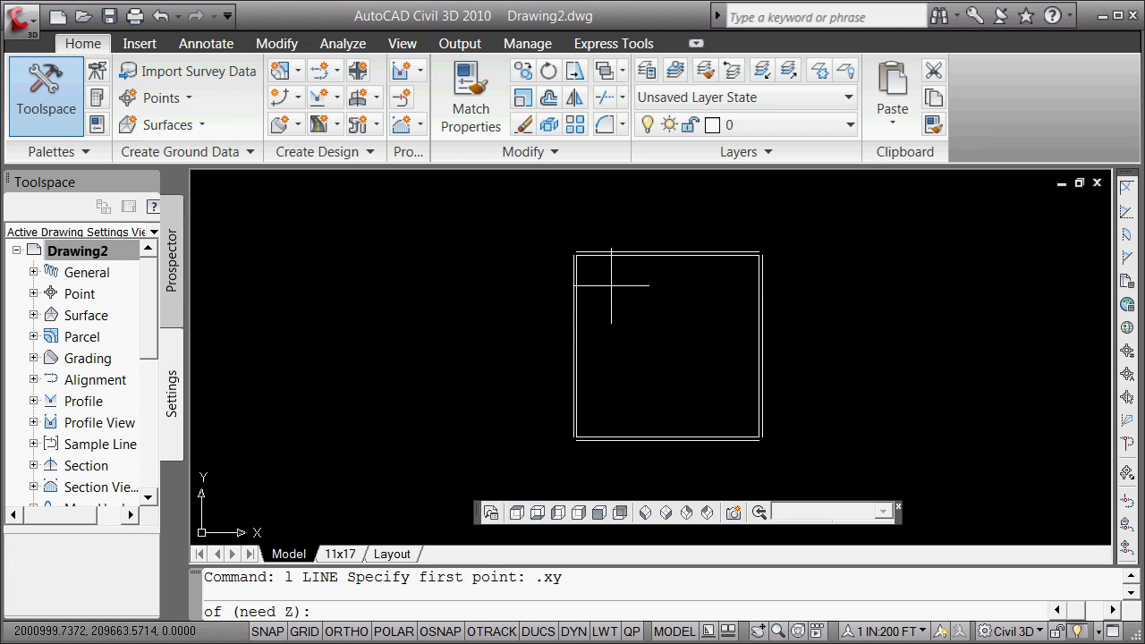
text(1200)
key(Return)
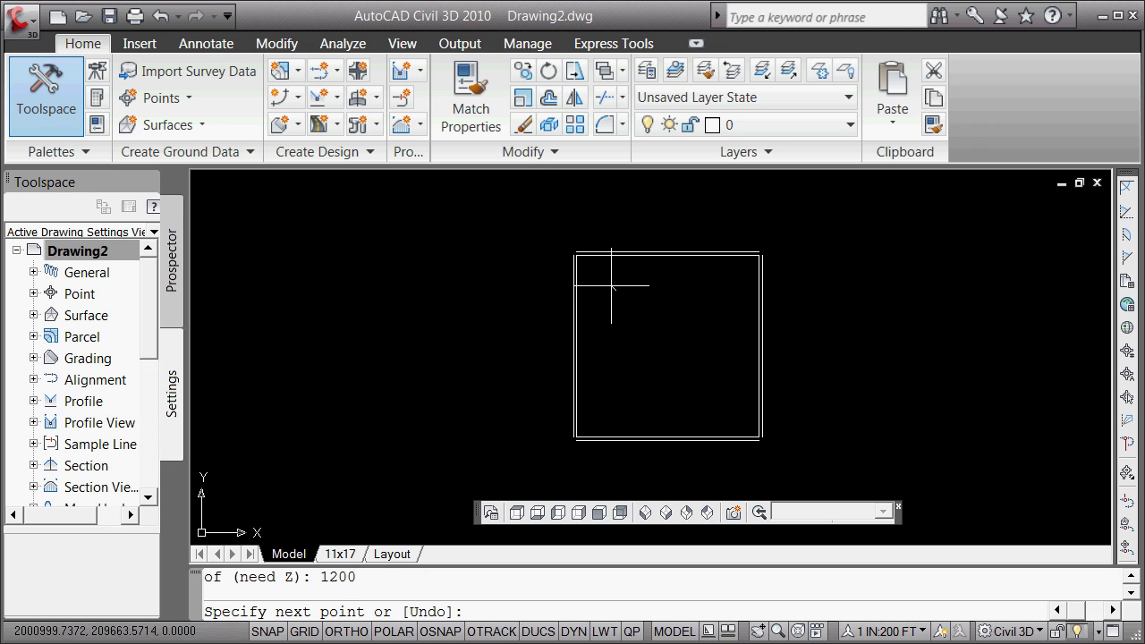
End the ridge line toward the lower right at elevation 1300
shift+right_click(682, 308)
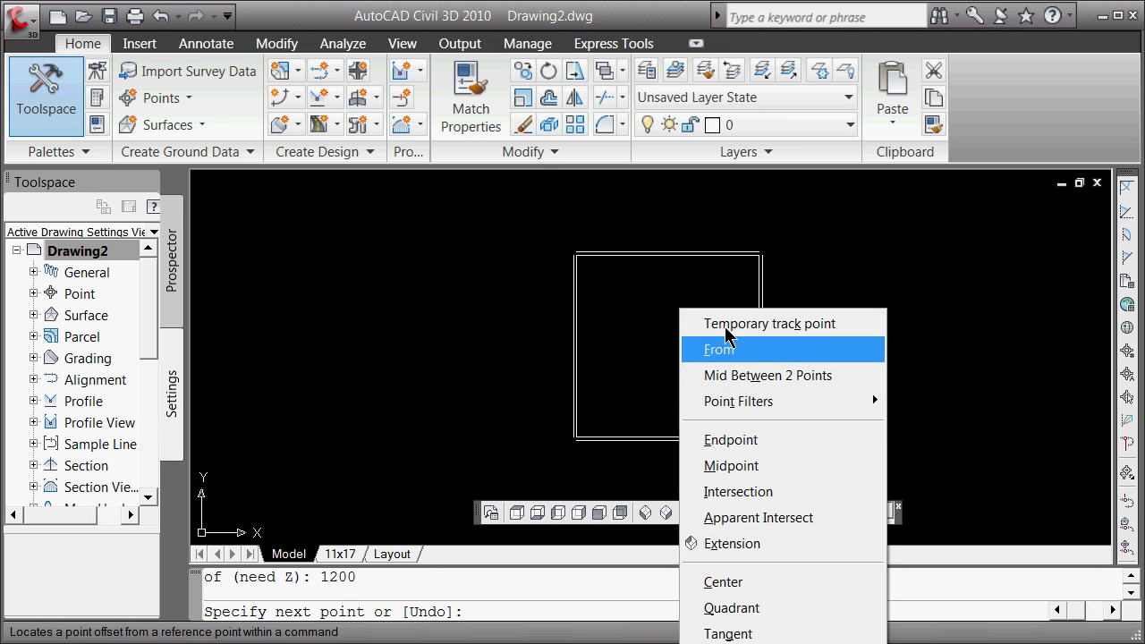
mouse_move(818, 409)
click(925, 493)
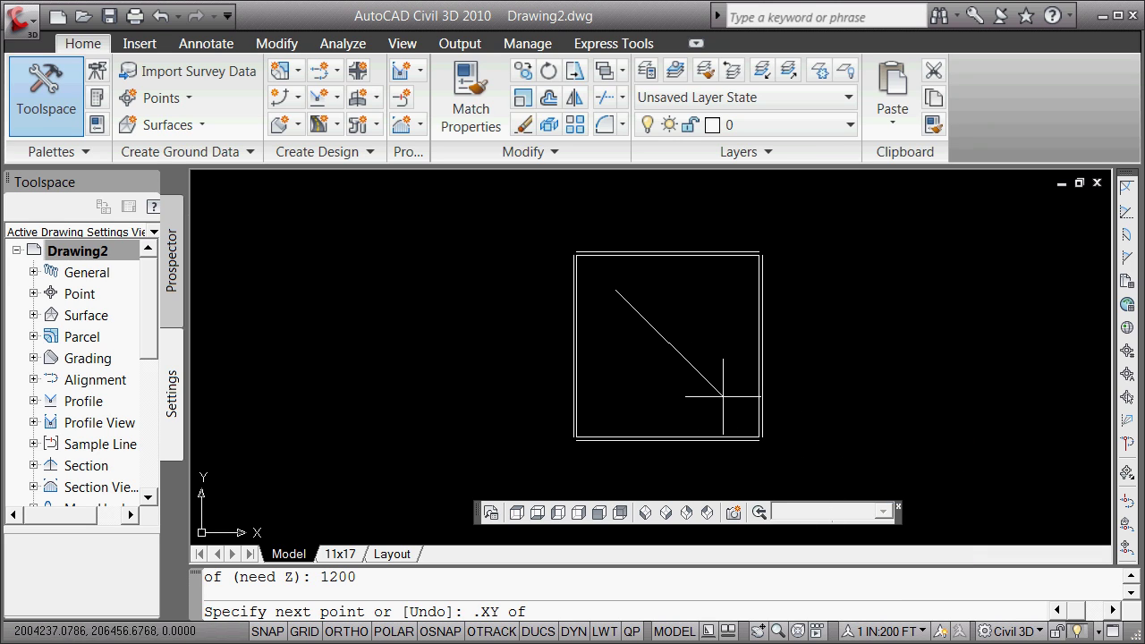
click(720, 393)
text(1)
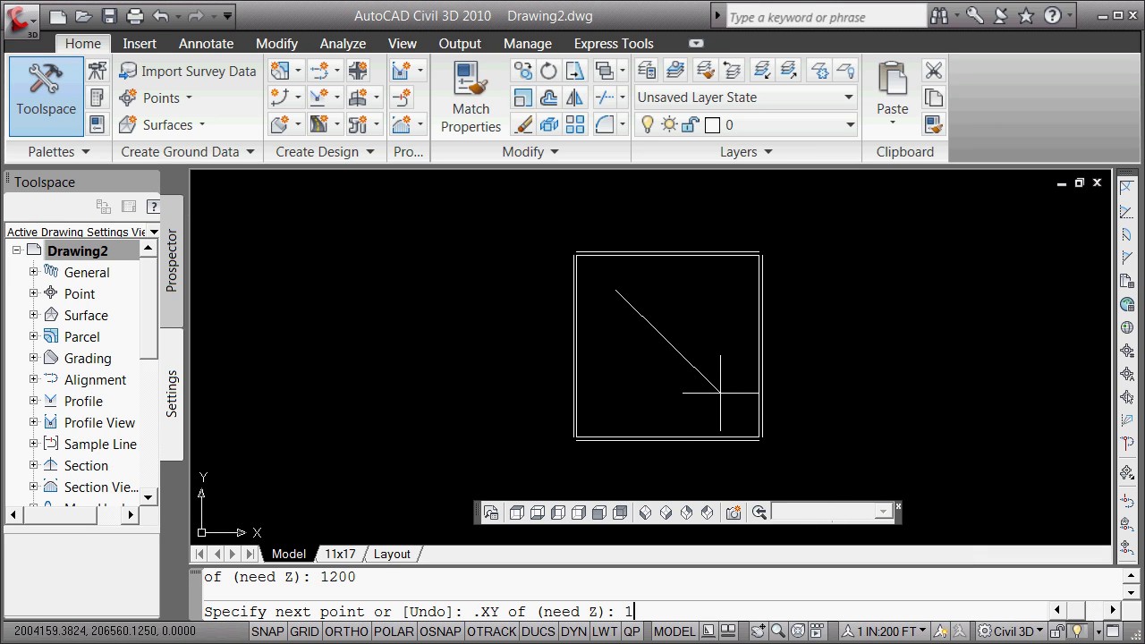
text(300)
key(Return)
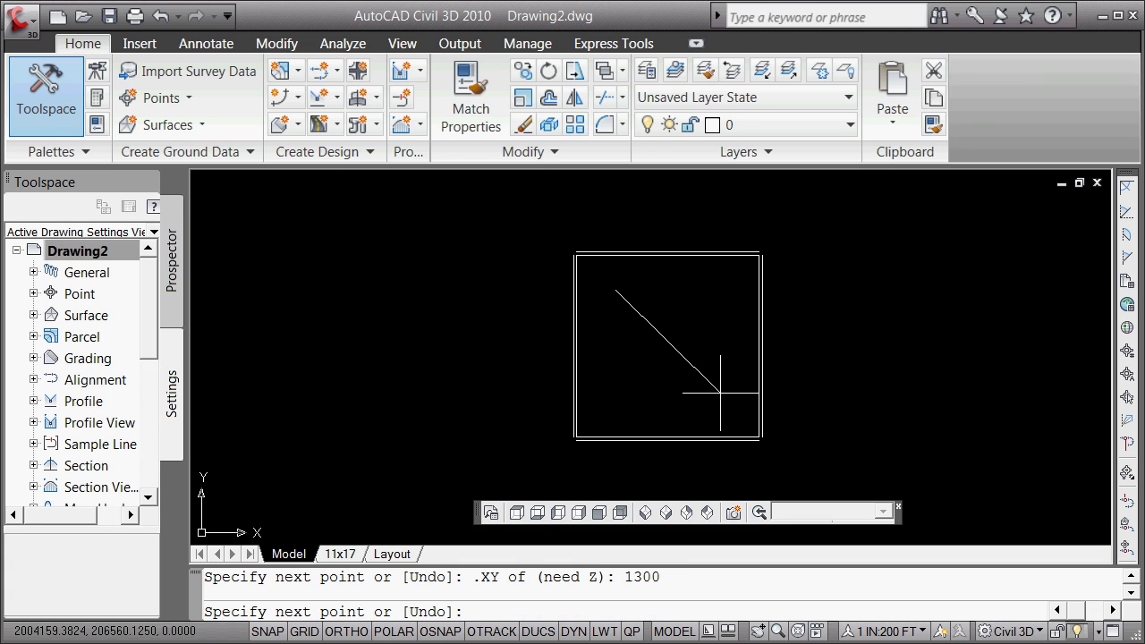
key(Return)
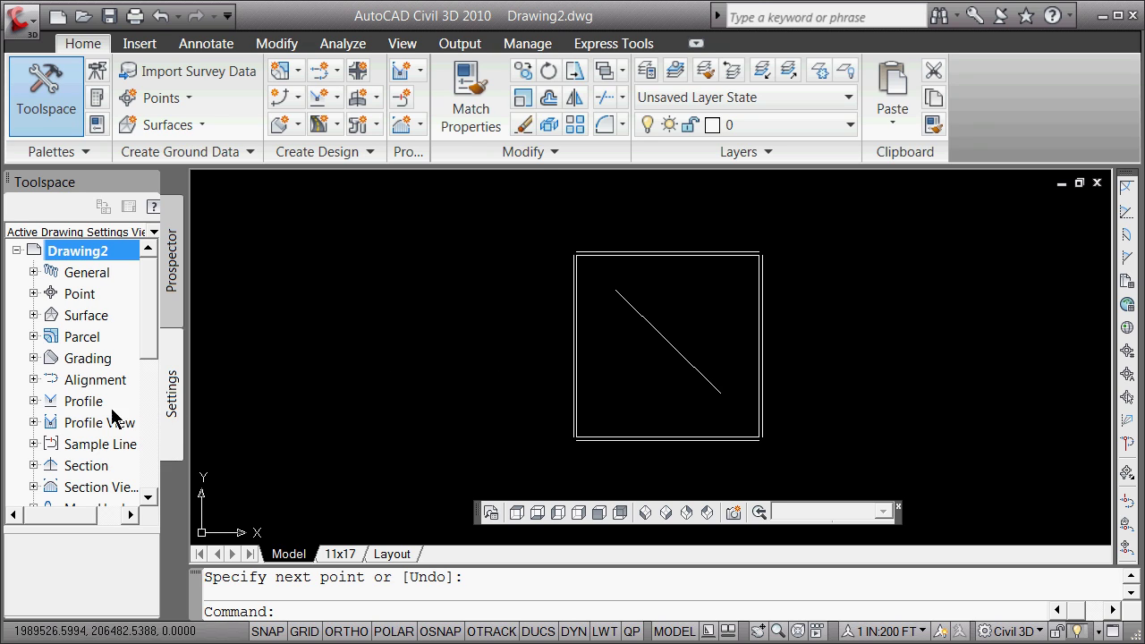
Create a TIN surface named extopo_bogus from the Prospector's Surfaces collection
click(172, 265)
click(174, 376)
click(171, 273)
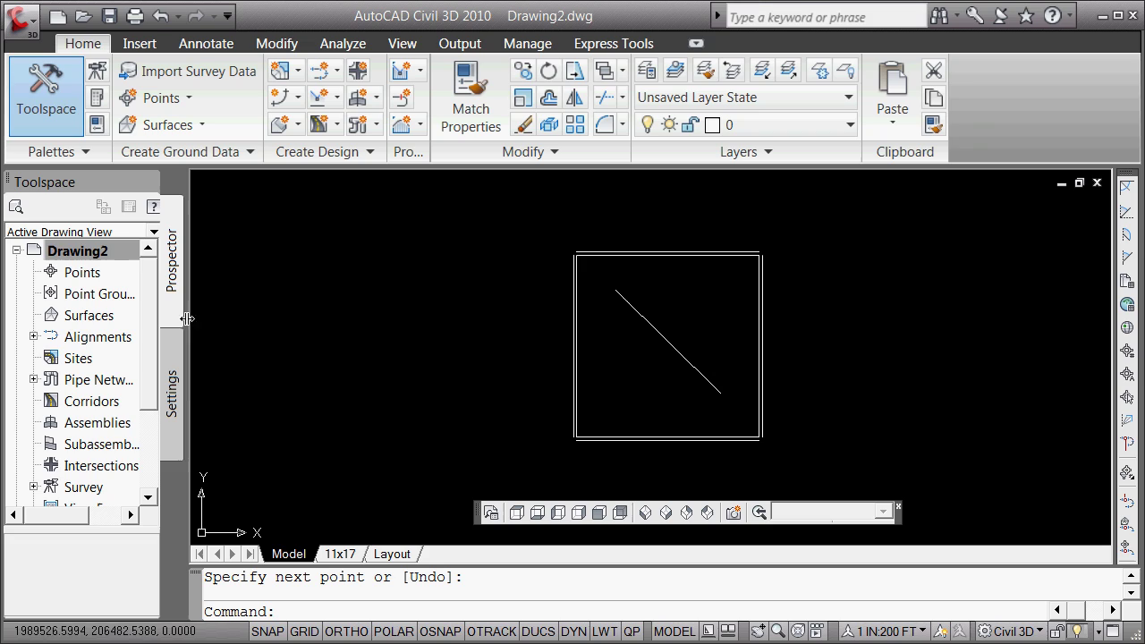
click(56, 316)
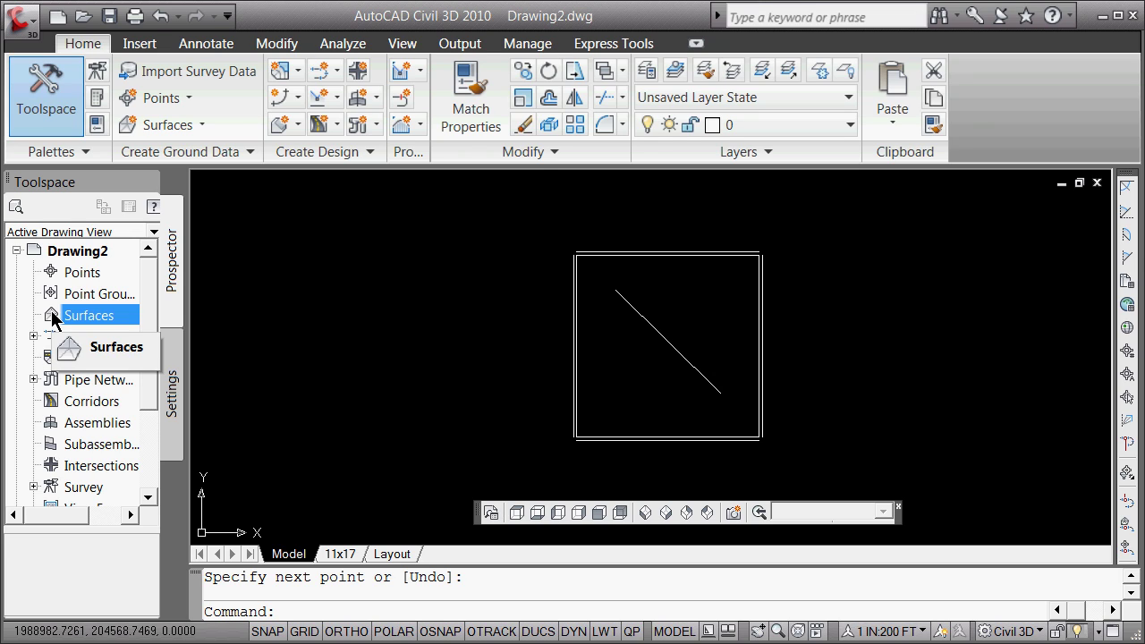
right_click(51, 310)
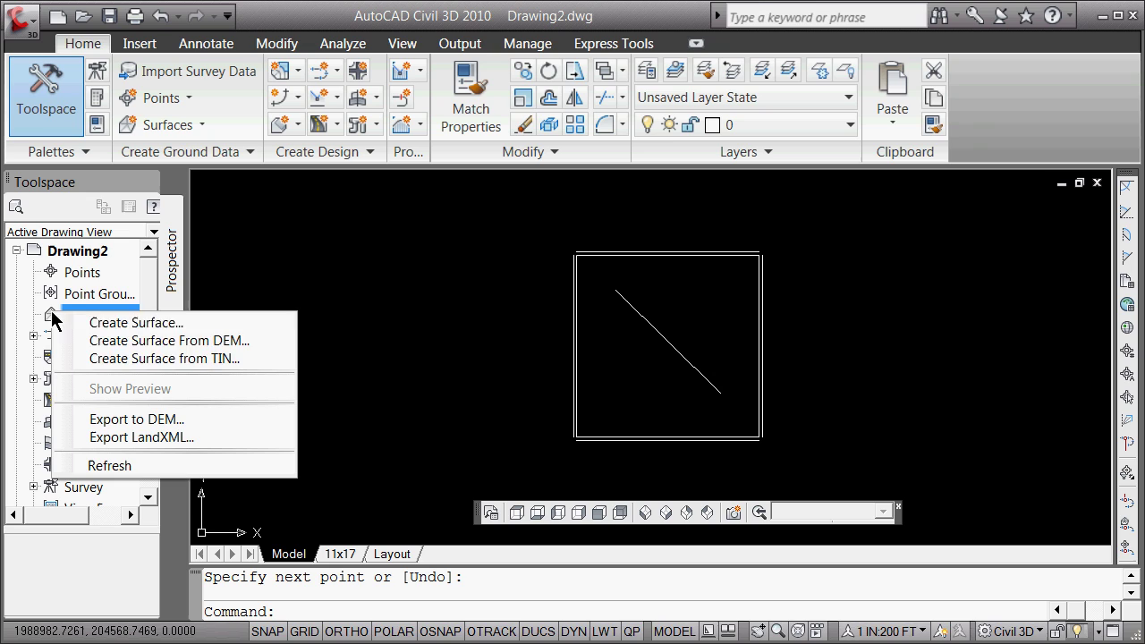
click(174, 329)
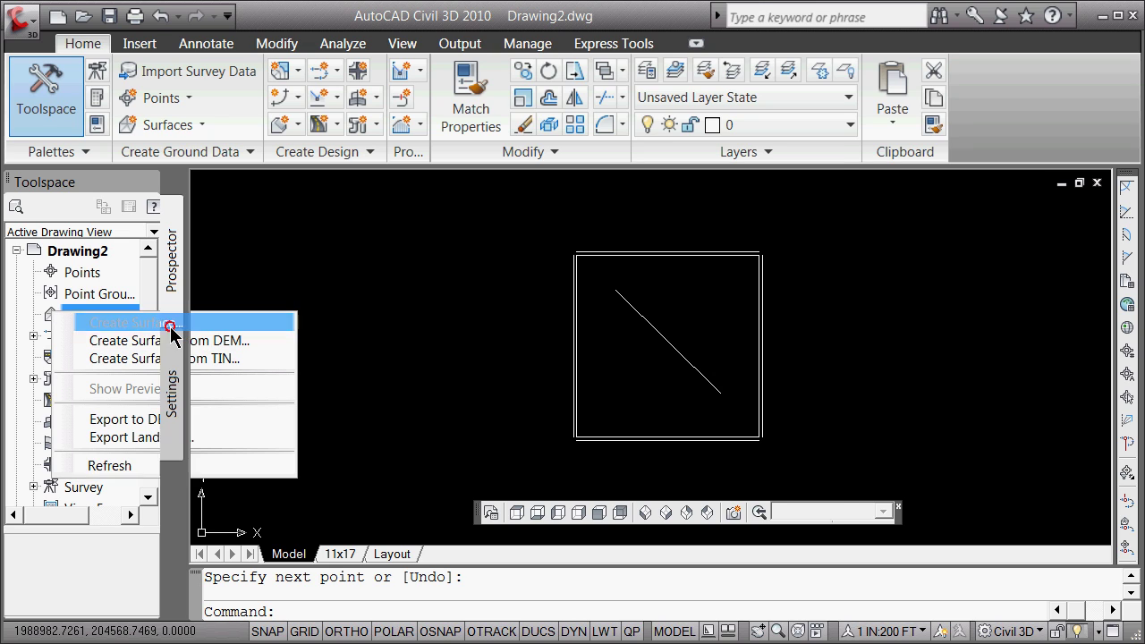
click(775, 248)
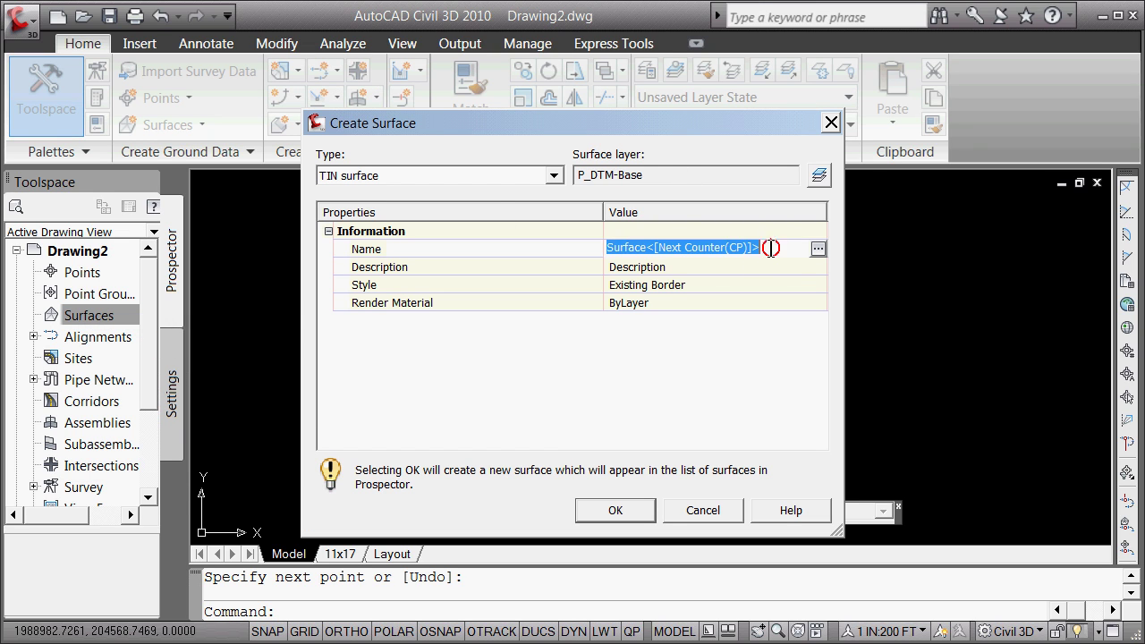
text(EG)
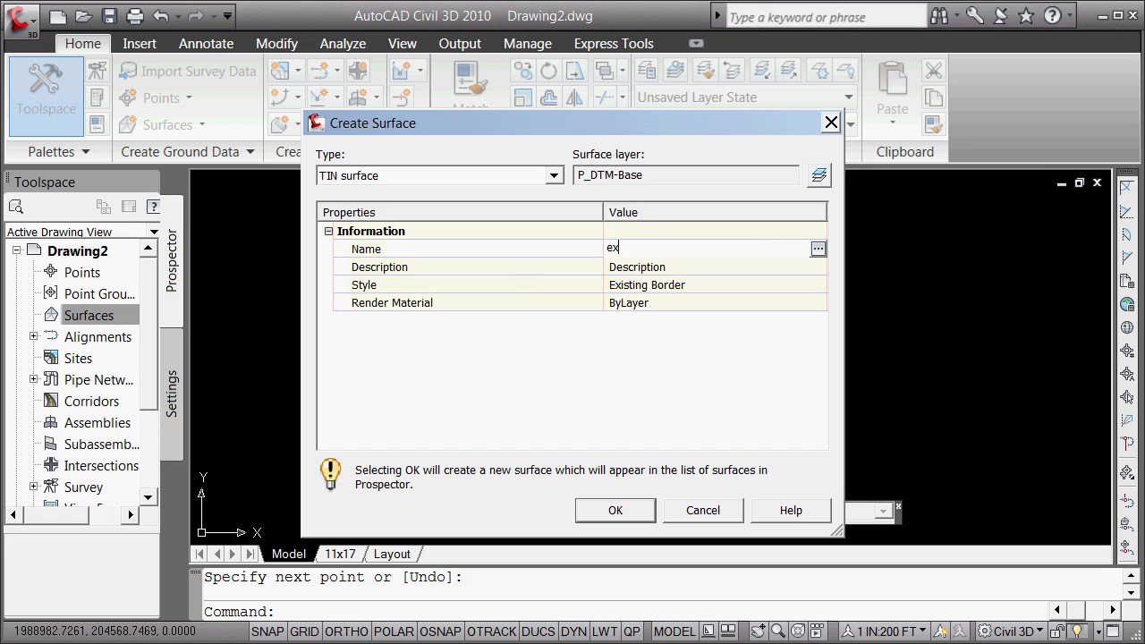
key(BackSpace)
key(BackSpace)
text(extopo_bogus)
click(630, 511)
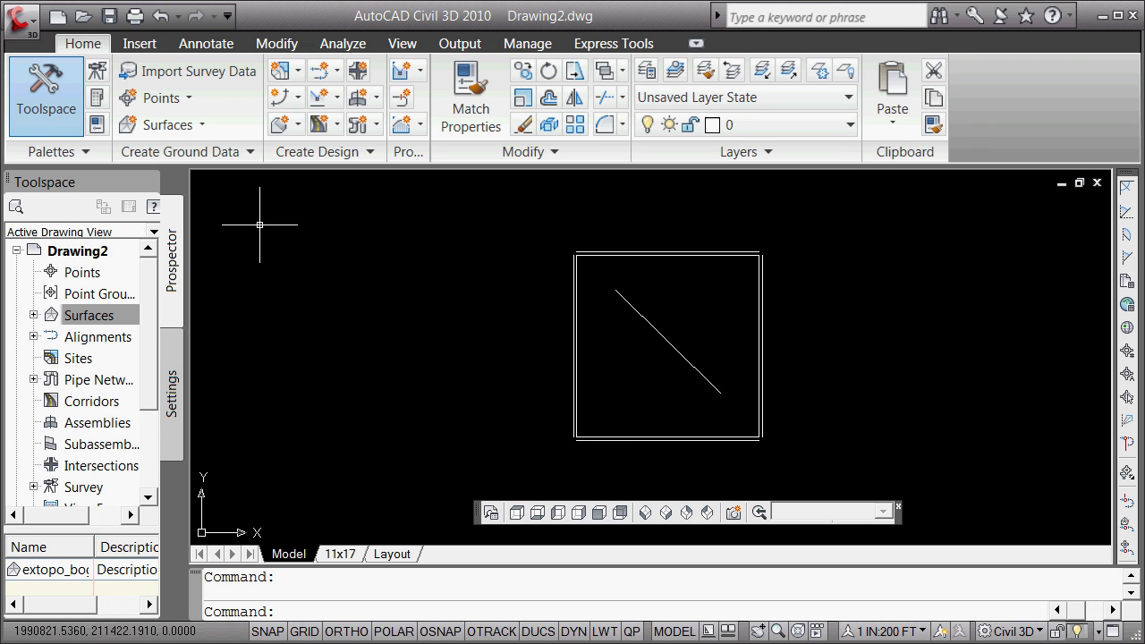
Add drawing objects to the extopo_bogus surface definition, with Lines as the object type
click(33, 315)
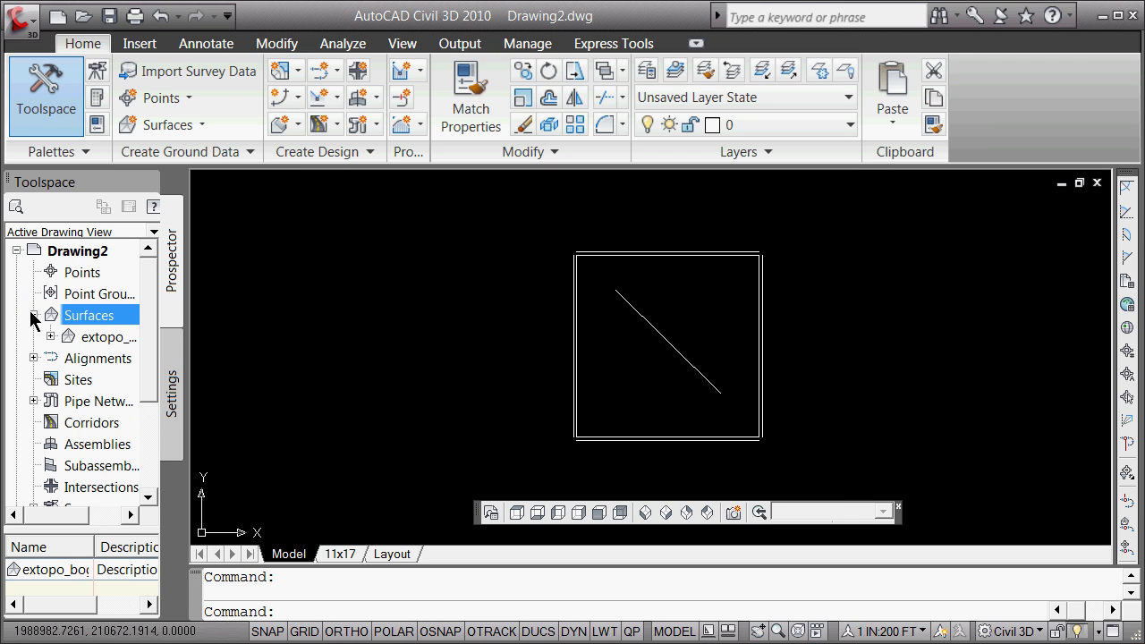
click(50, 337)
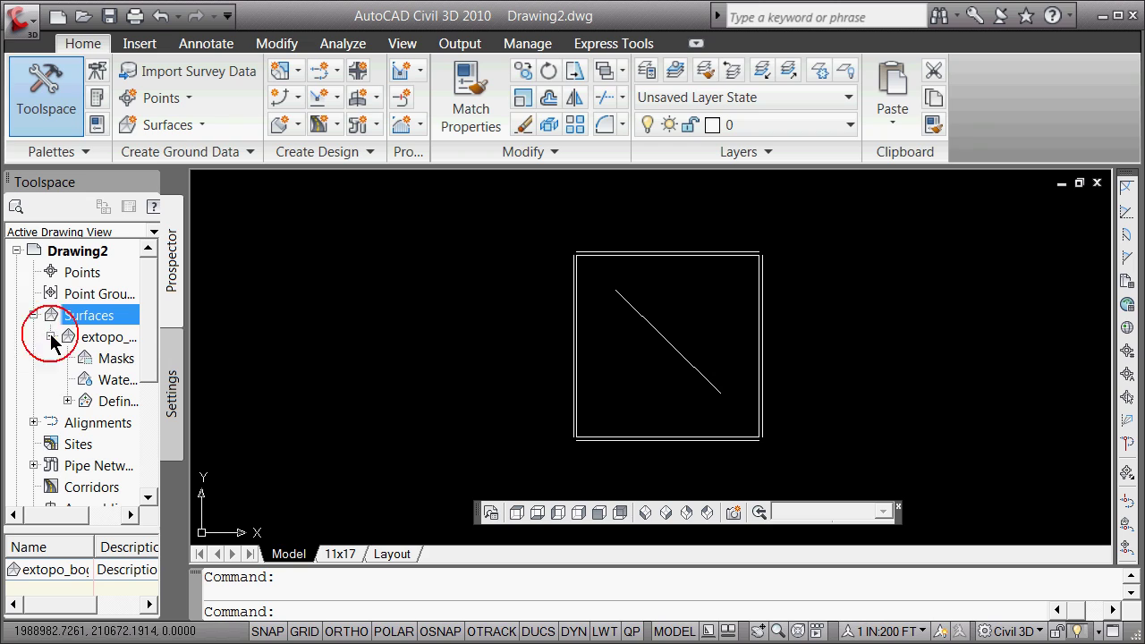
click(67, 400)
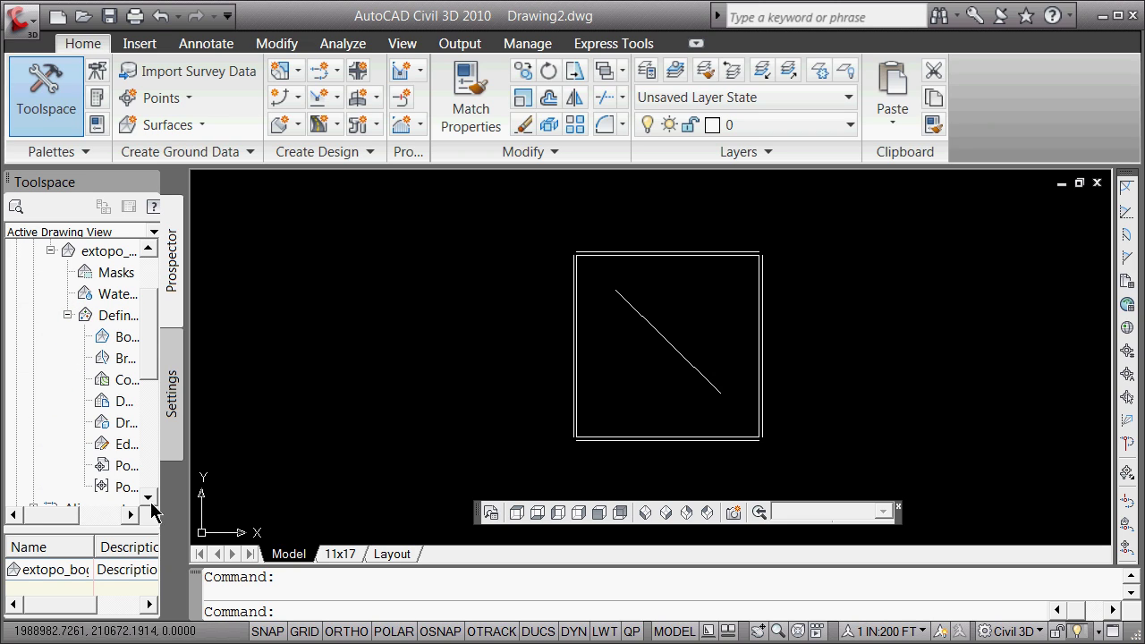
mouse_move(187, 497)
mouse_down()
mouse_move(264, 494)
mouse_move(255, 499)
mouse_up()
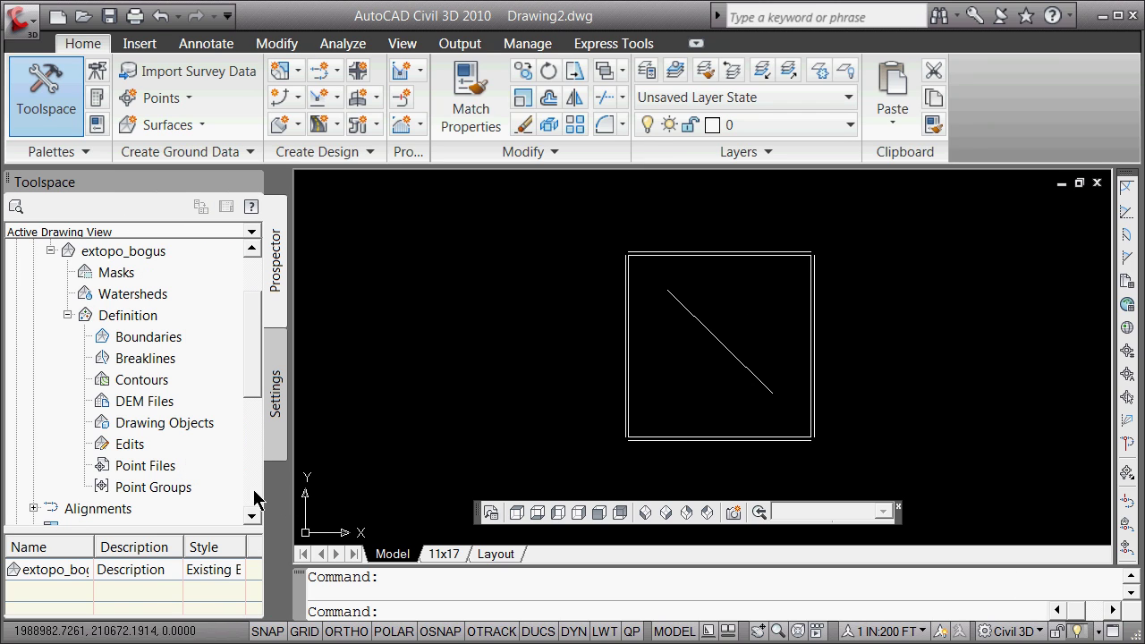
click(145, 427)
right_click(151, 431)
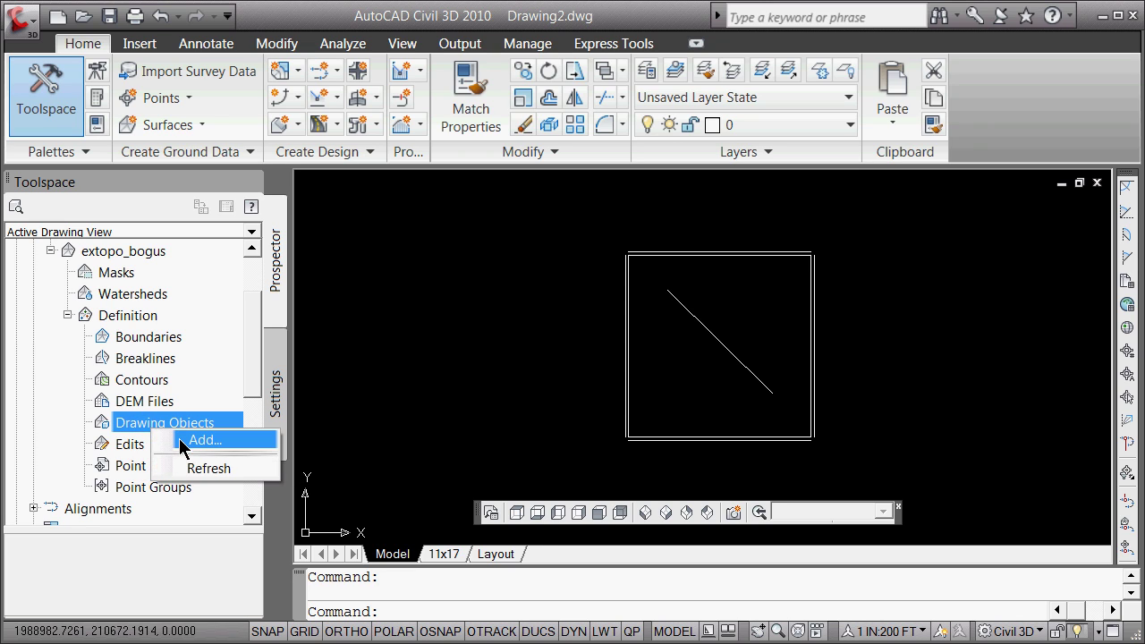
click(184, 440)
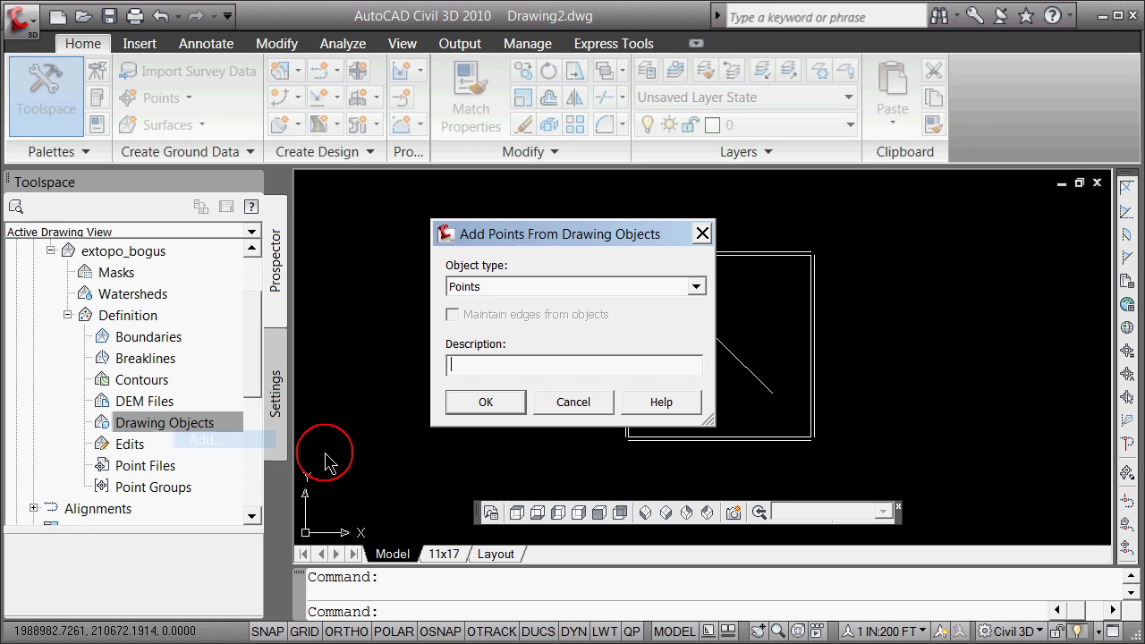
click(701, 294)
click(507, 323)
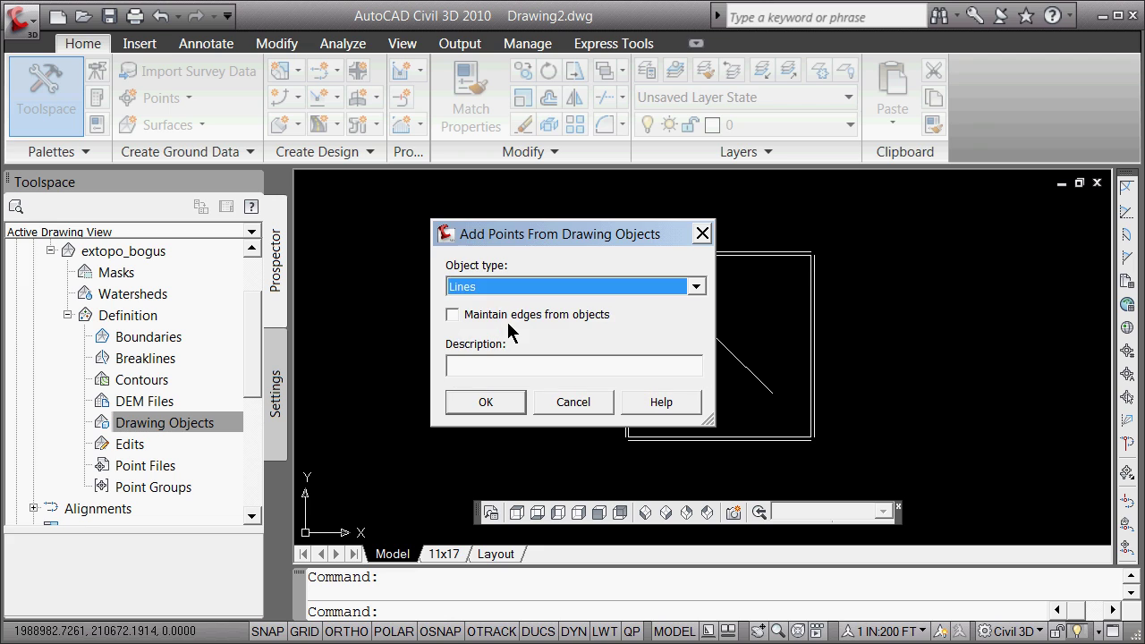
click(485, 403)
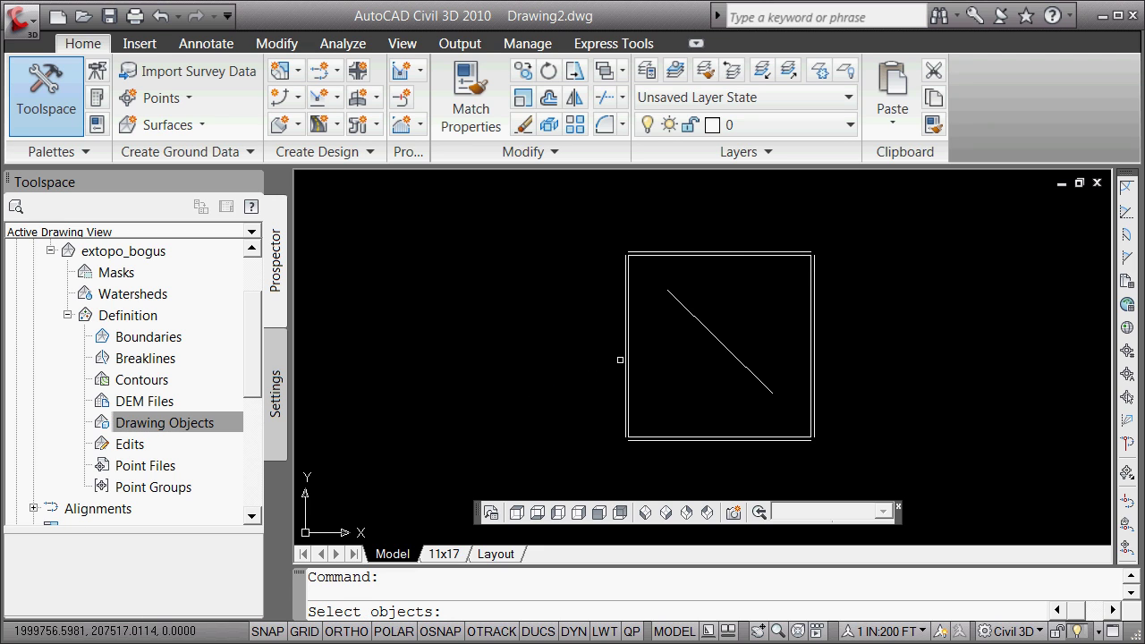
Pick the square's left, bottom, right and top edges plus the diagonal ridge line
click(624, 360)
click(652, 438)
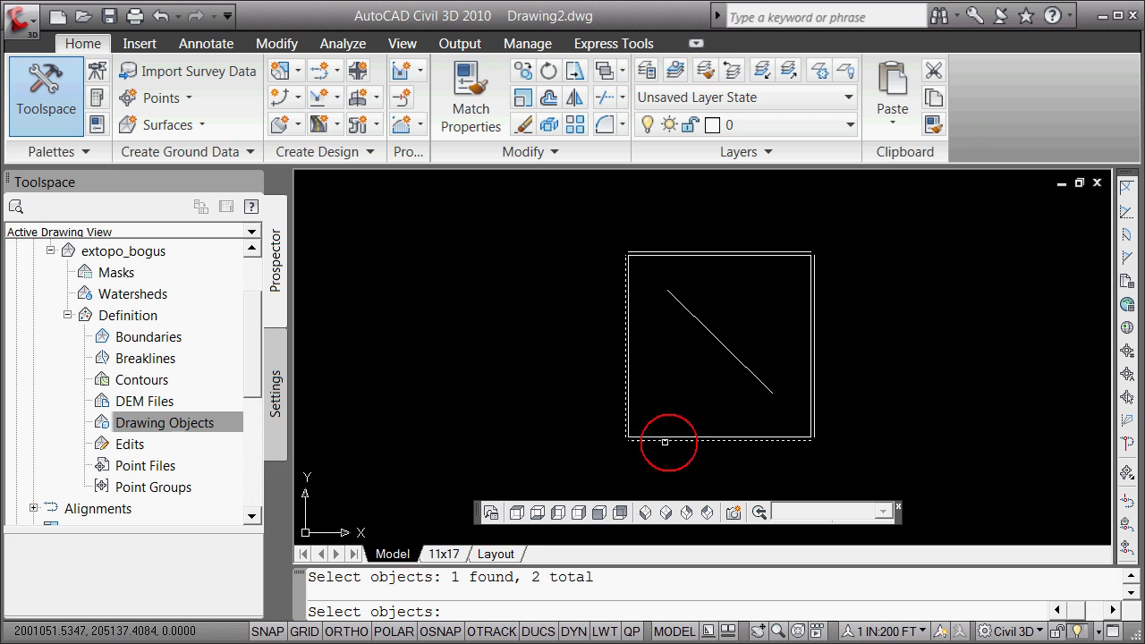
click(811, 393)
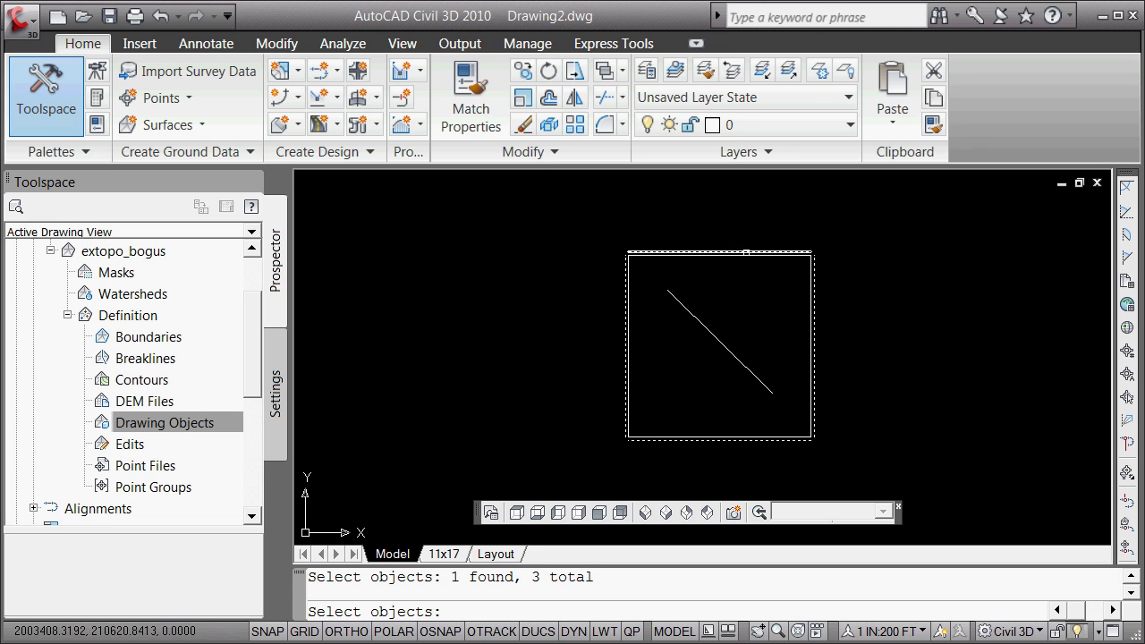
click(746, 260)
click(728, 321)
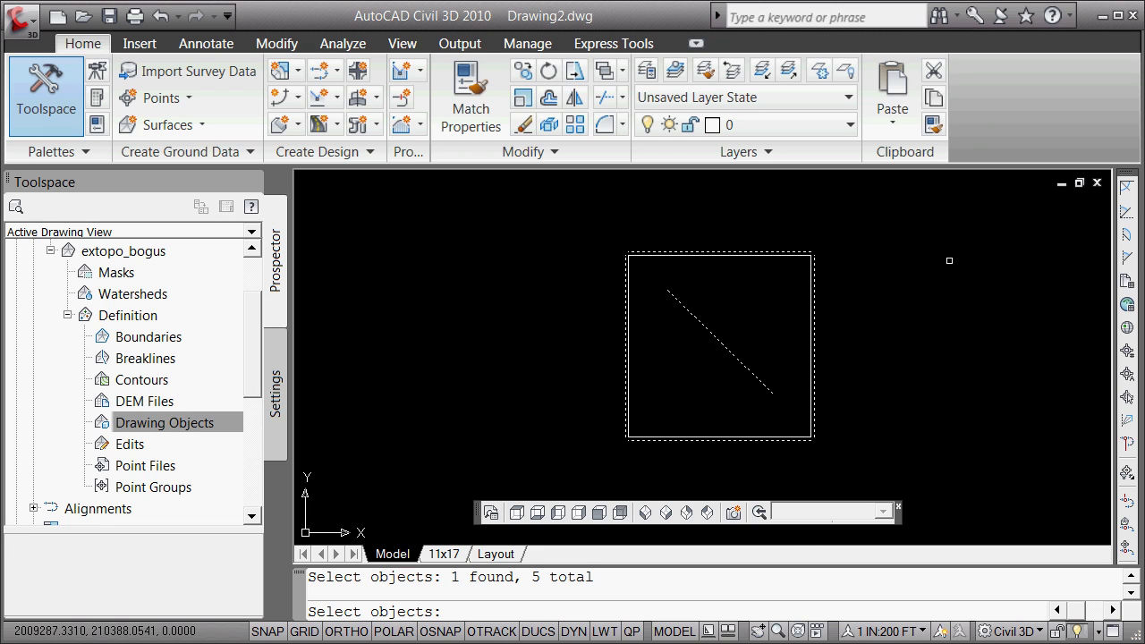
key(Return)
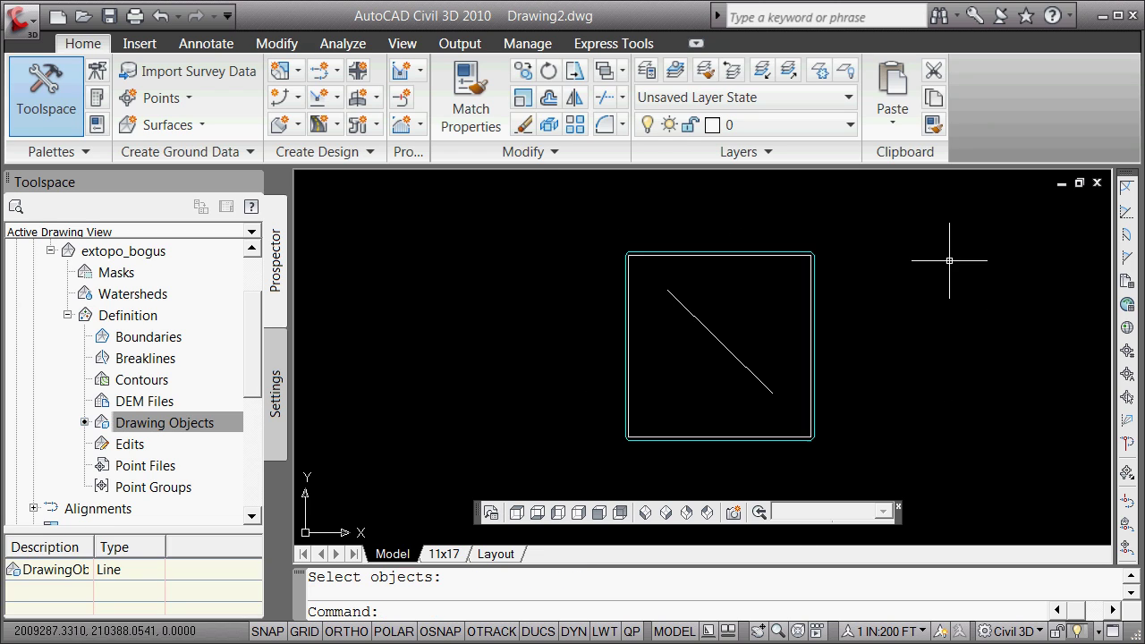
click(736, 248)
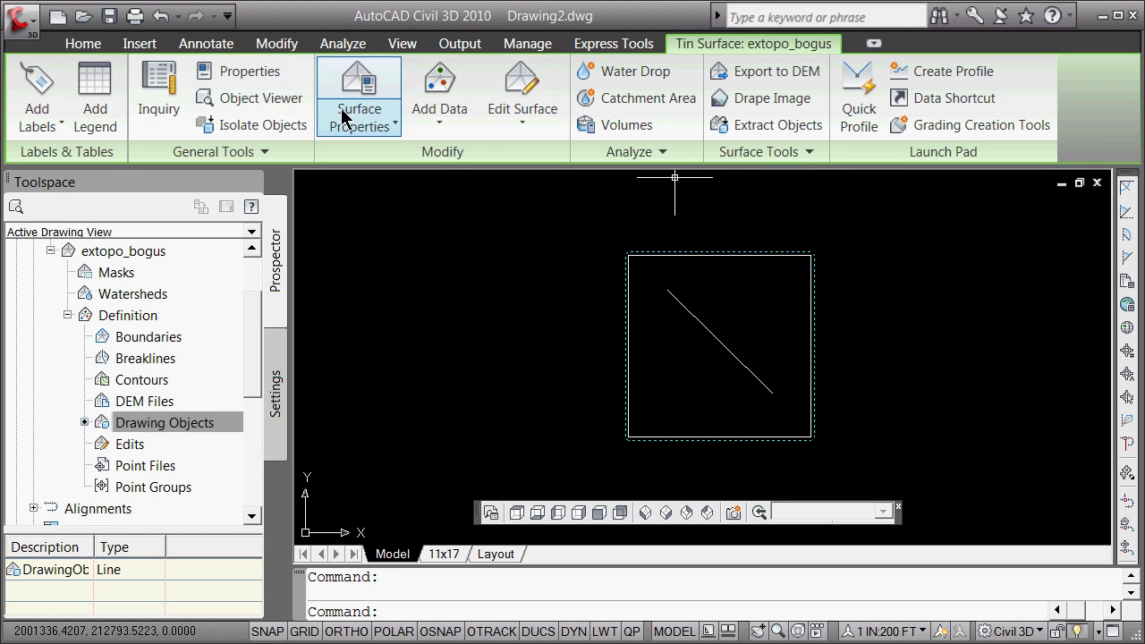
Select extopo_bogus and set its surface style to Existing Triangles in Surface Properties
click(50, 251)
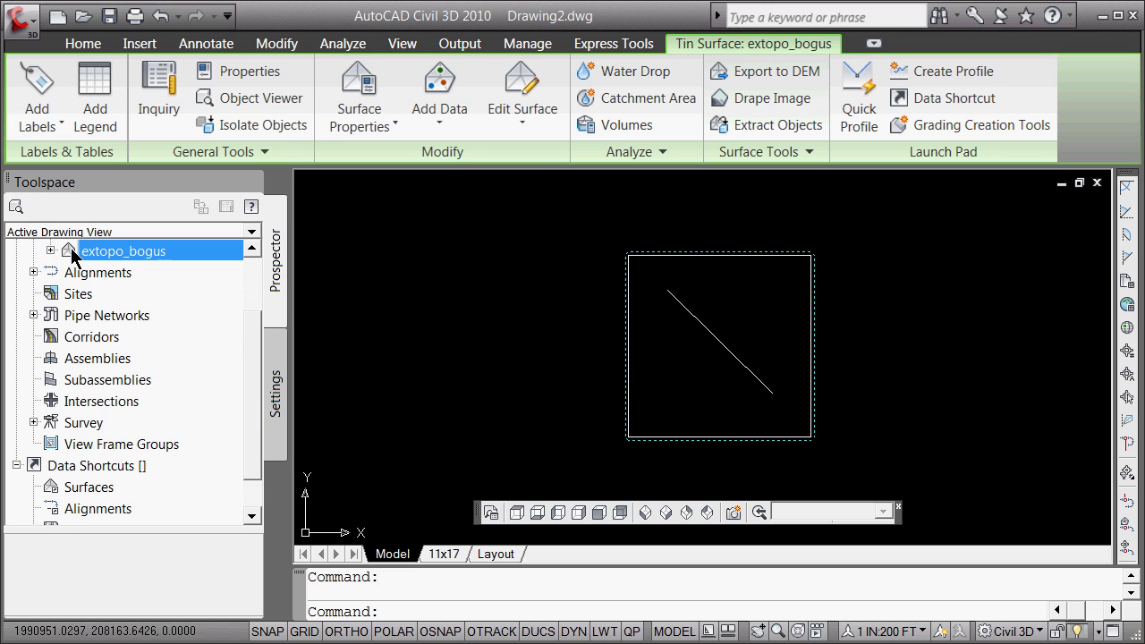
right_click(73, 254)
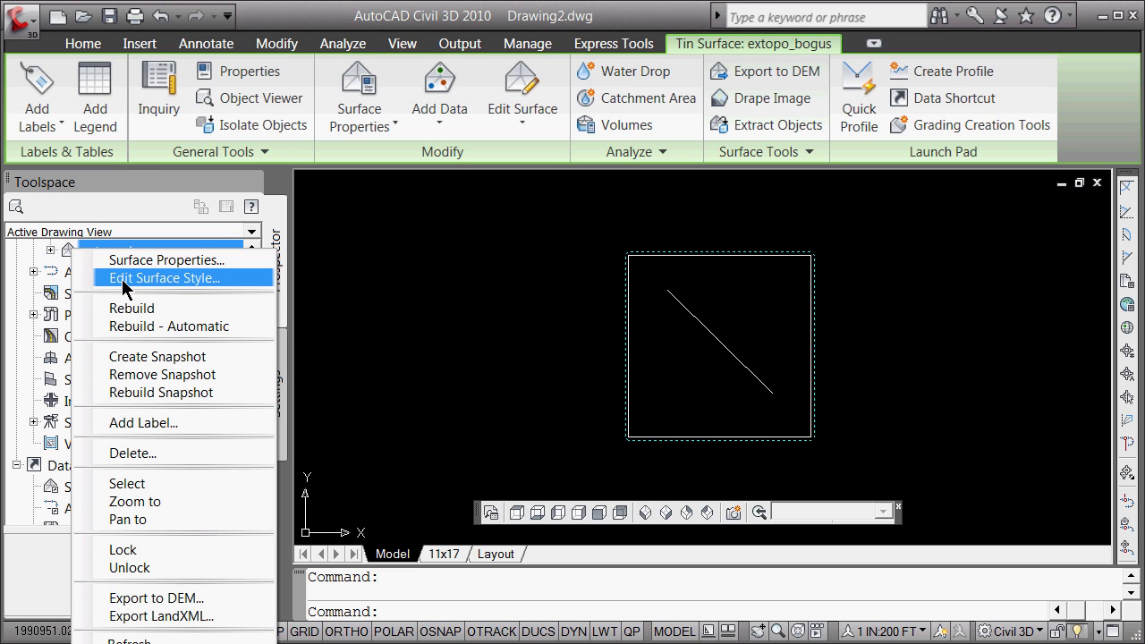
key(Escape)
key(Escape)
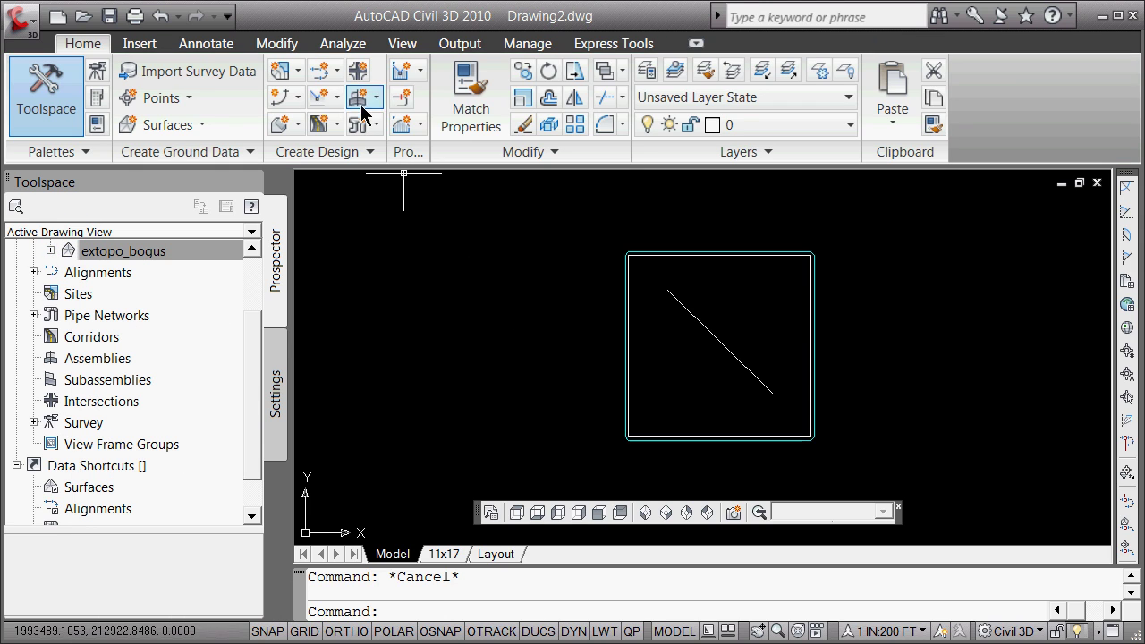
click(698, 243)
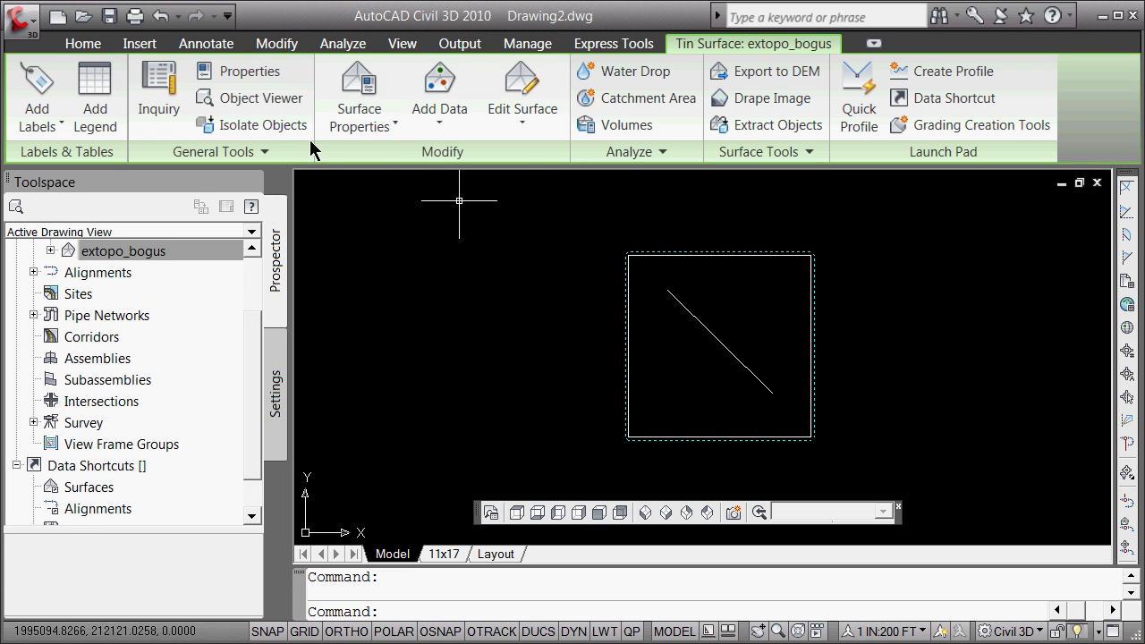
click(389, 134)
click(384, 154)
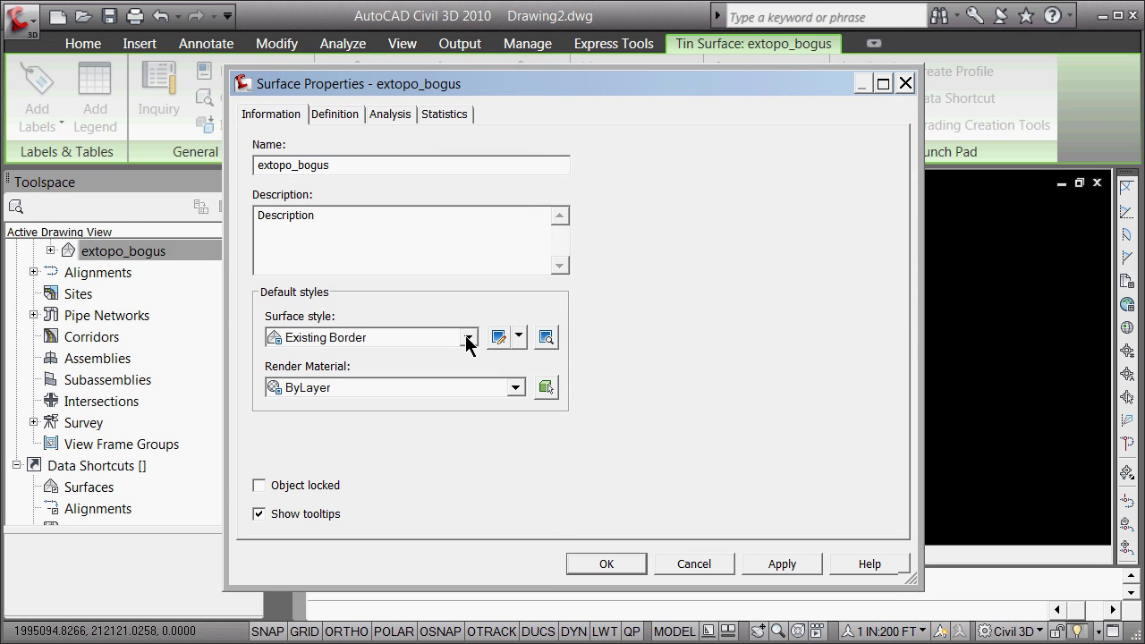
click(467, 338)
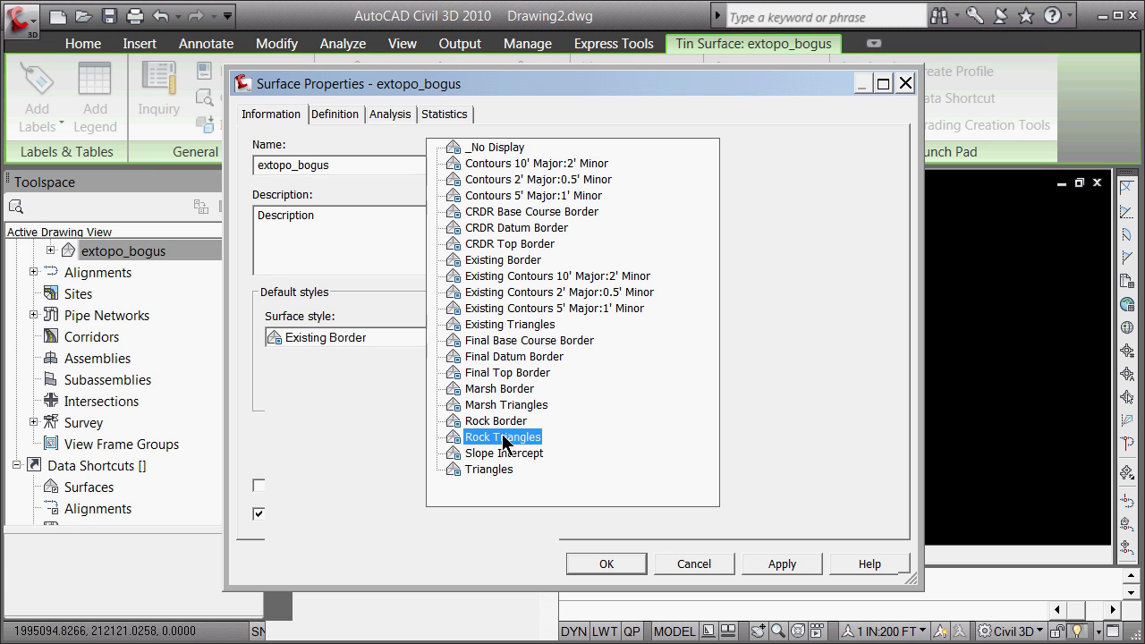
click(501, 324)
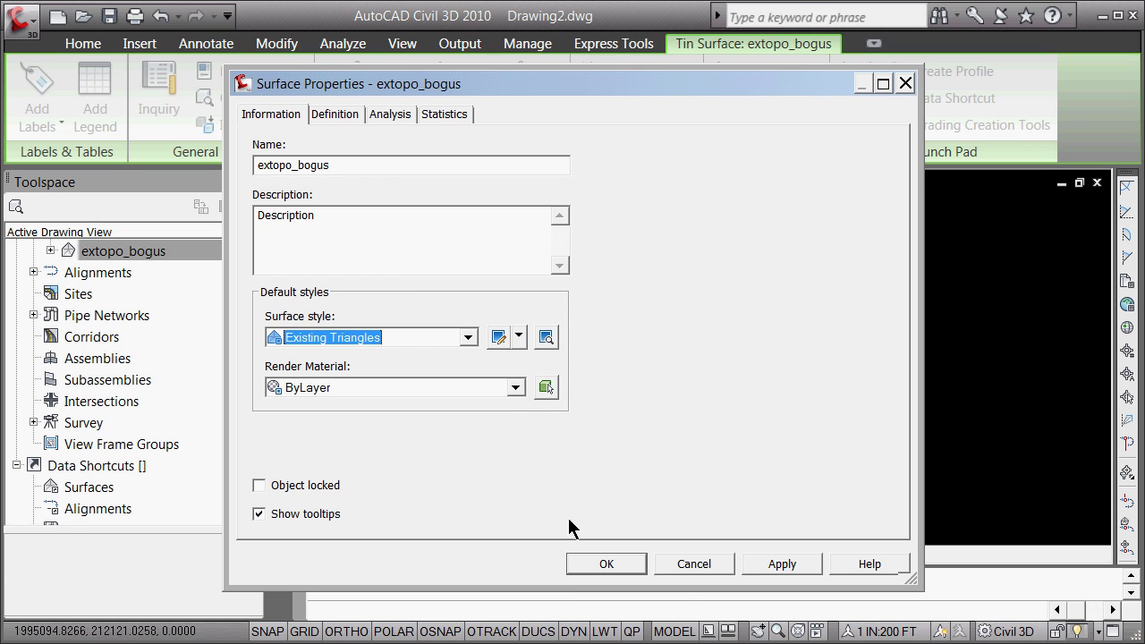
click(768, 565)
click(630, 565)
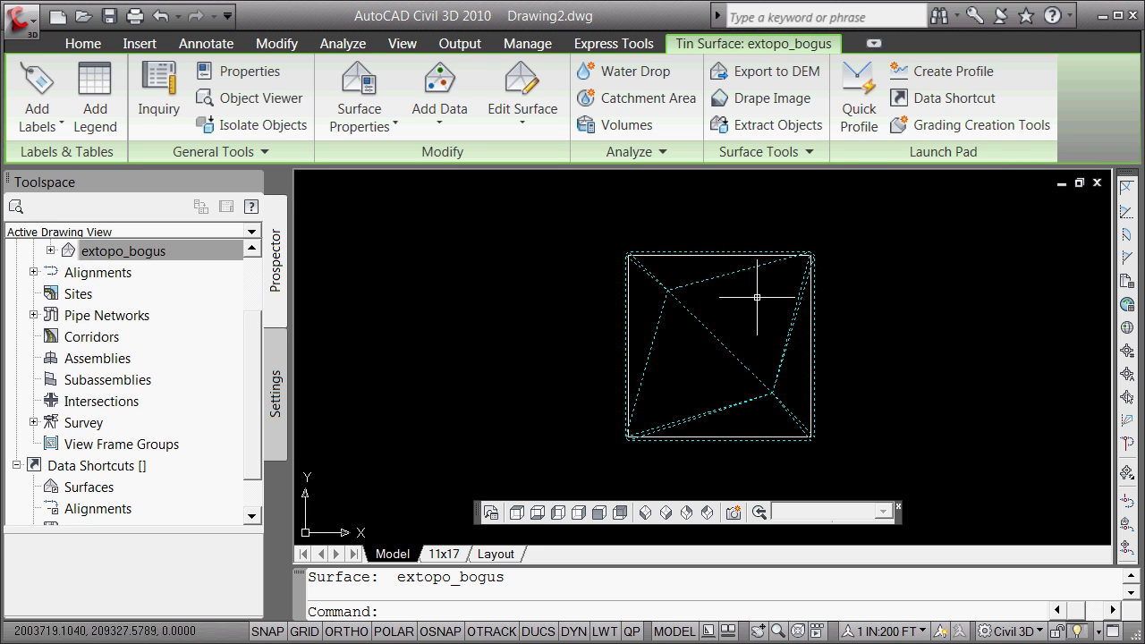
Read the spot elevation of 1197.205' inside the triangulated square
scroll(816, 251, up, 5)
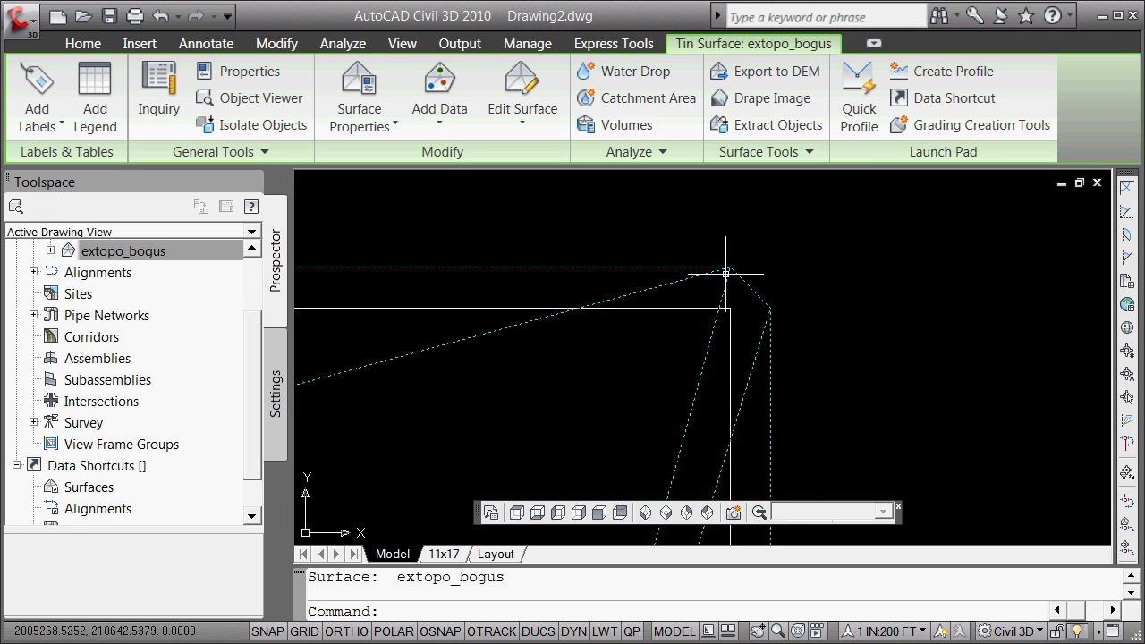
scroll(730, 284, down, 5)
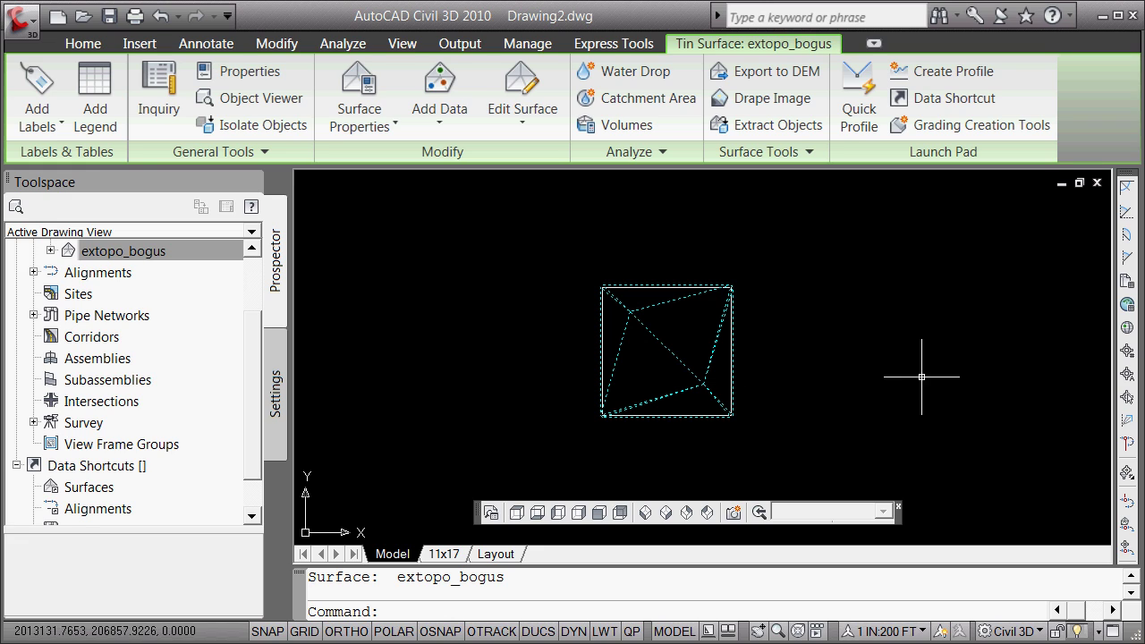
key(Escape)
mouse_move(663, 329)
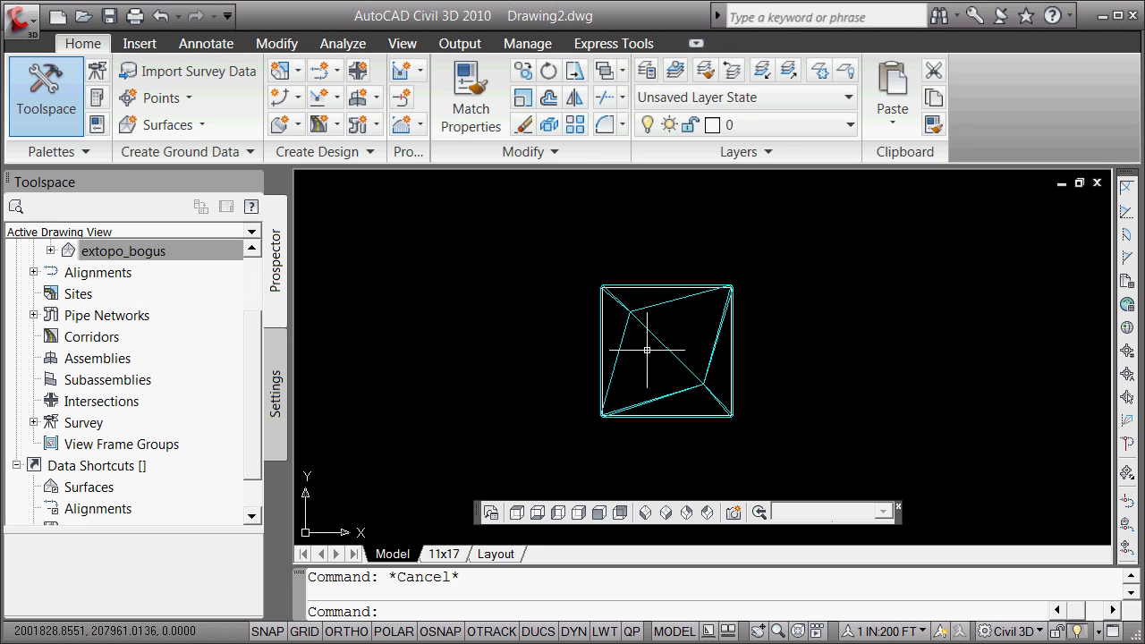
mouse_move(646, 349)
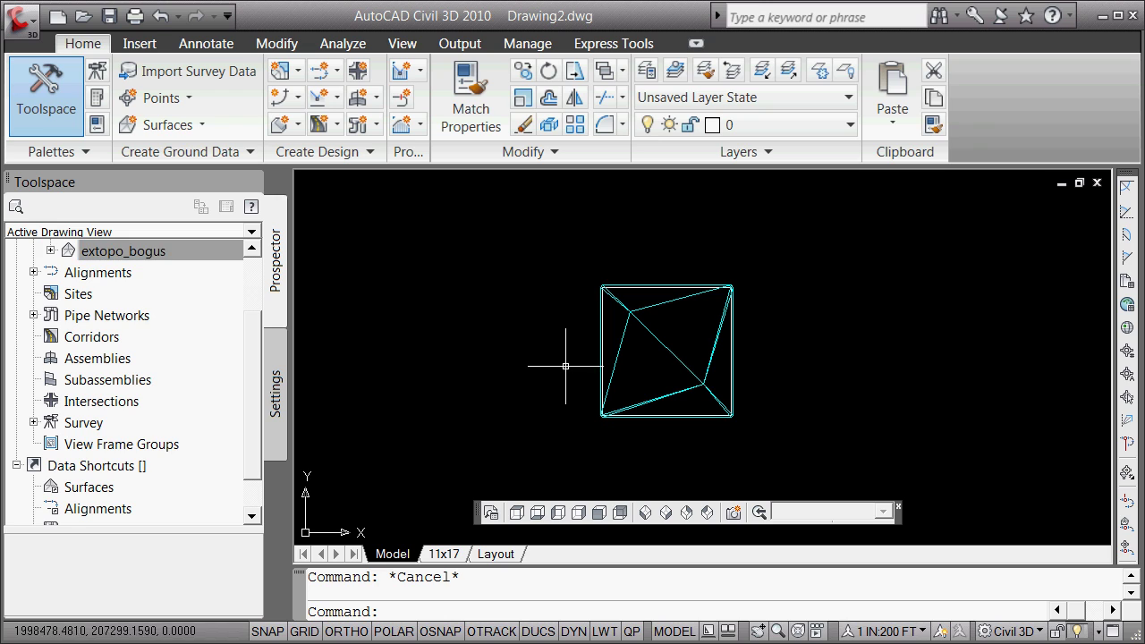
Set the extopo_bogus surface style to _No Display
click(631, 284)
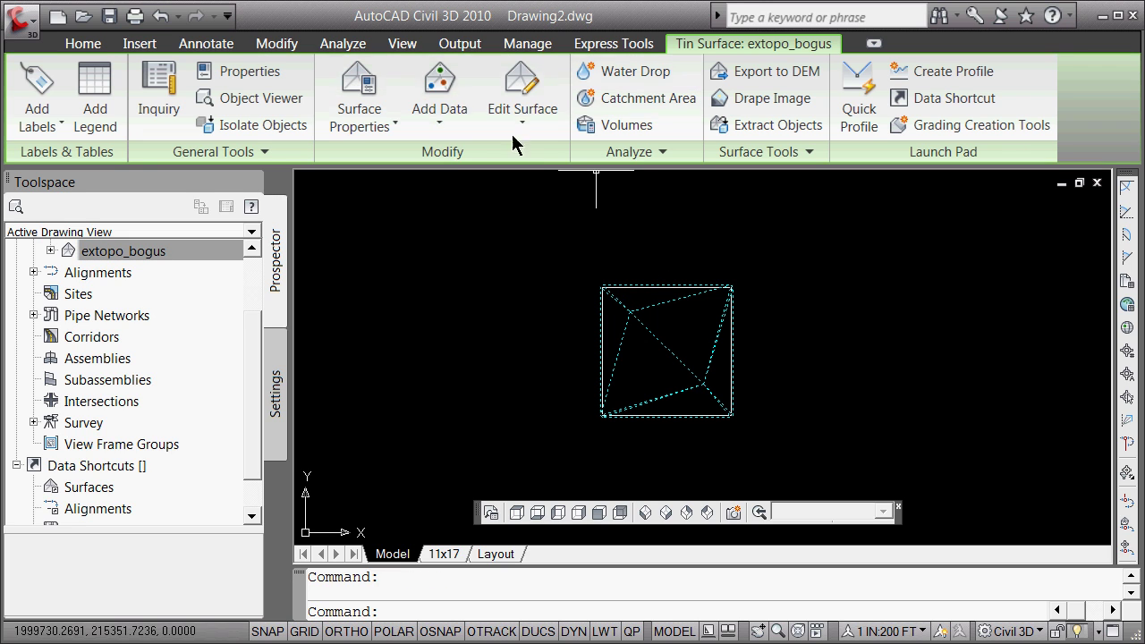
click(395, 123)
click(395, 161)
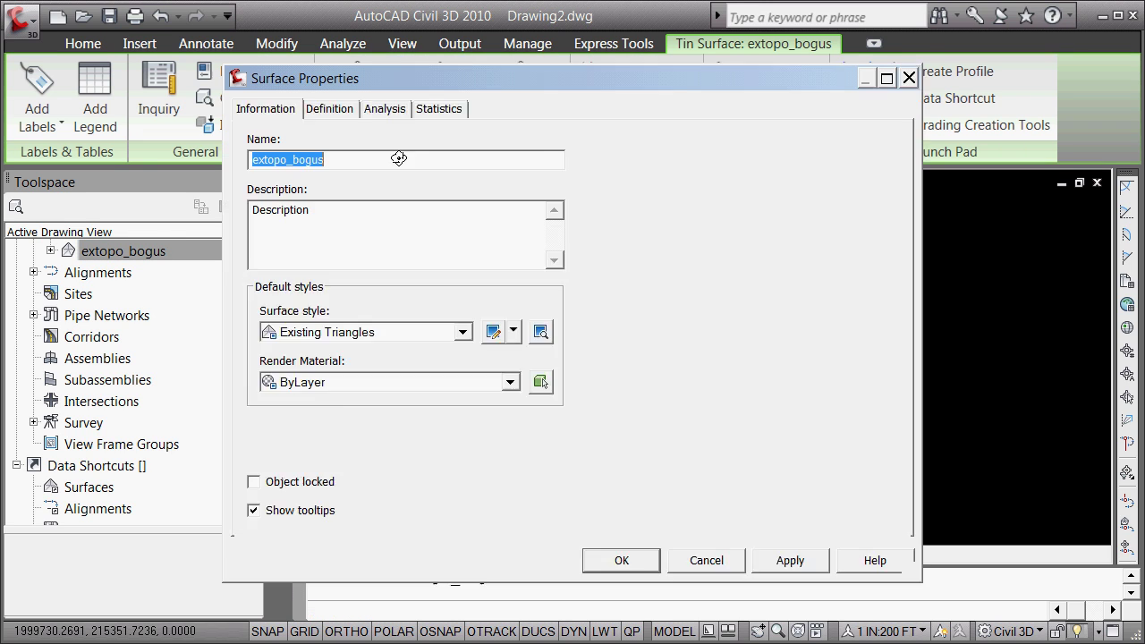
click(467, 337)
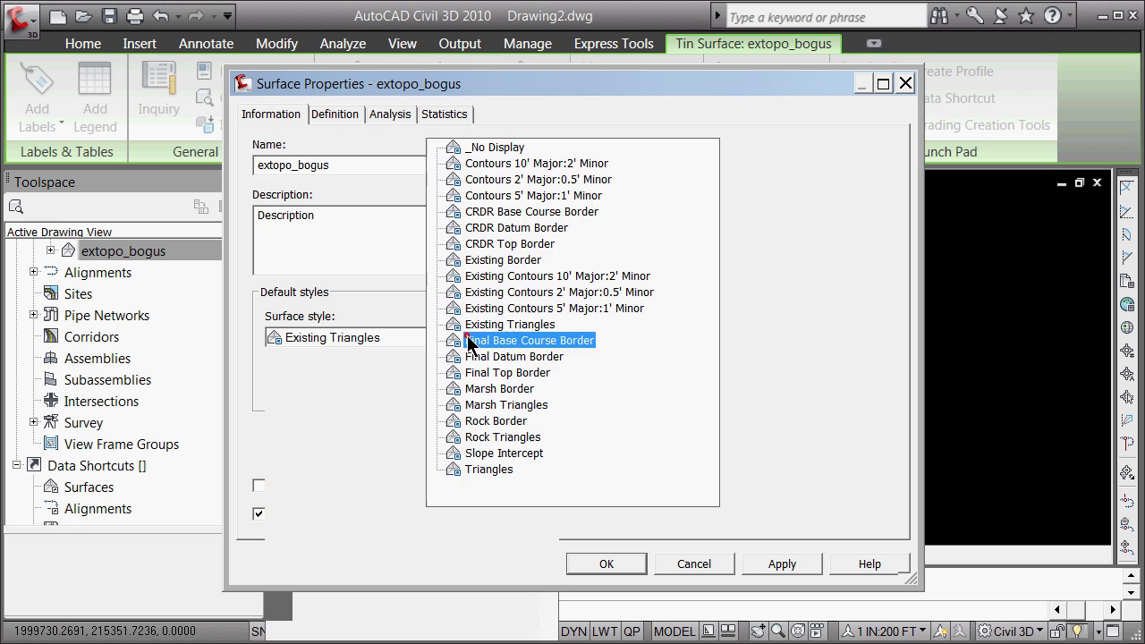
click(482, 152)
click(605, 563)
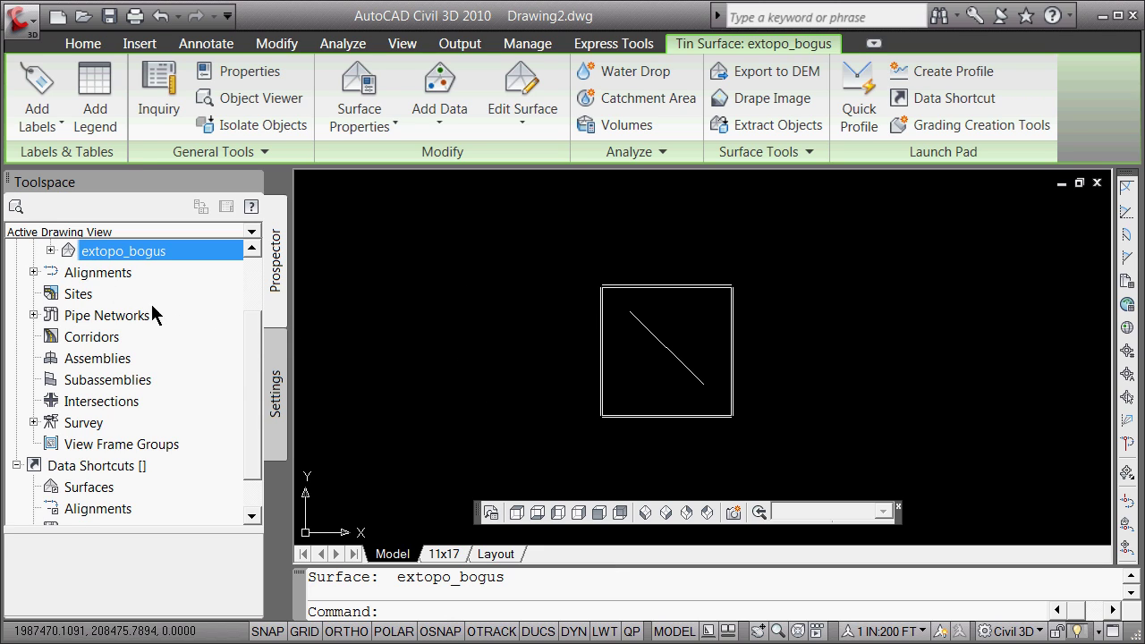
click(255, 313)
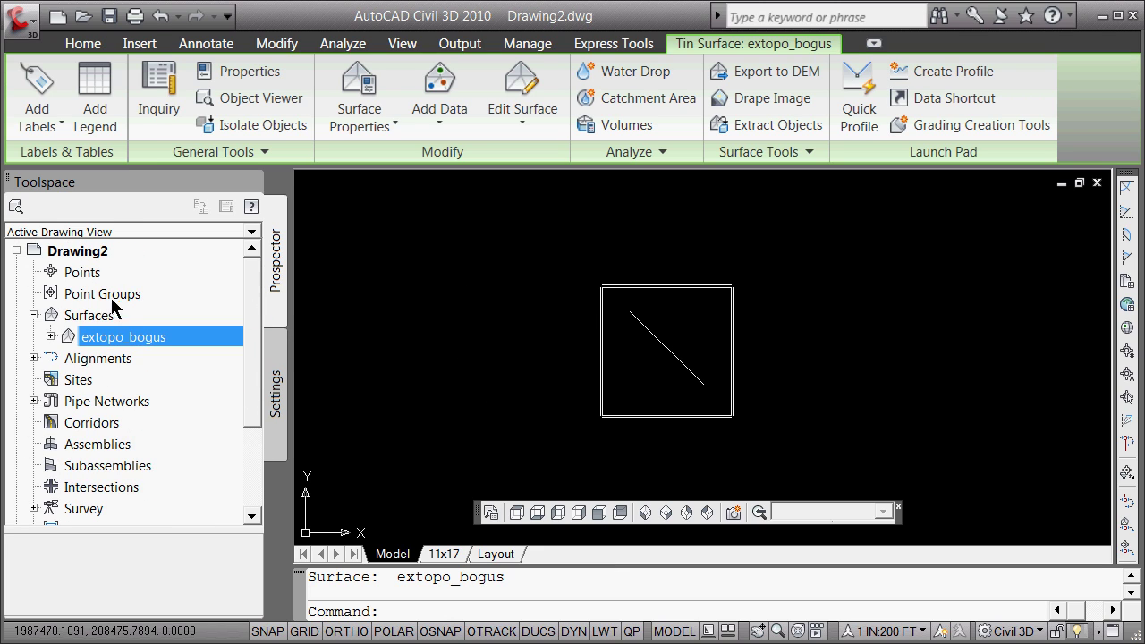
From Prospector, set the surface style to Contours 10' Major:2' Minor instead of Contours 2'
click(49, 314)
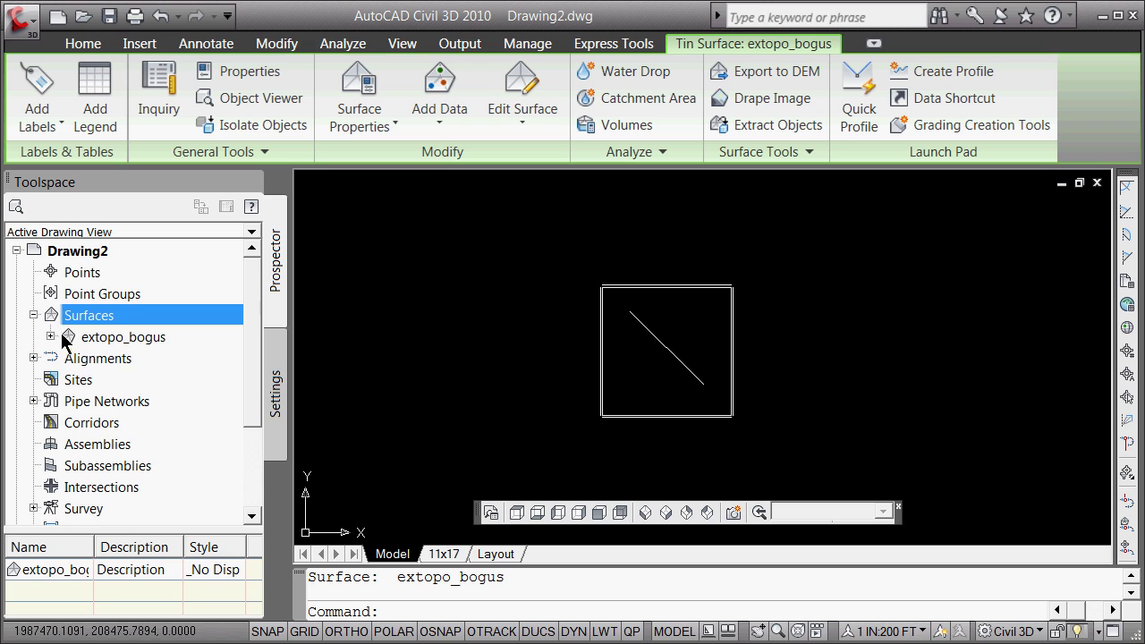
click(69, 338)
right_click(68, 339)
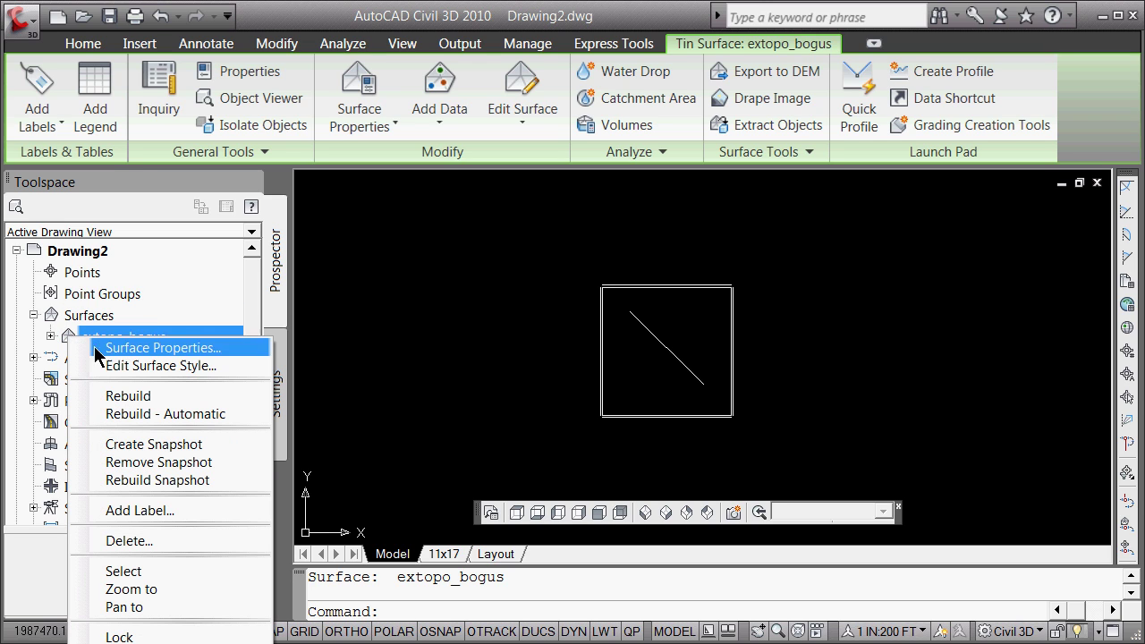
click(135, 351)
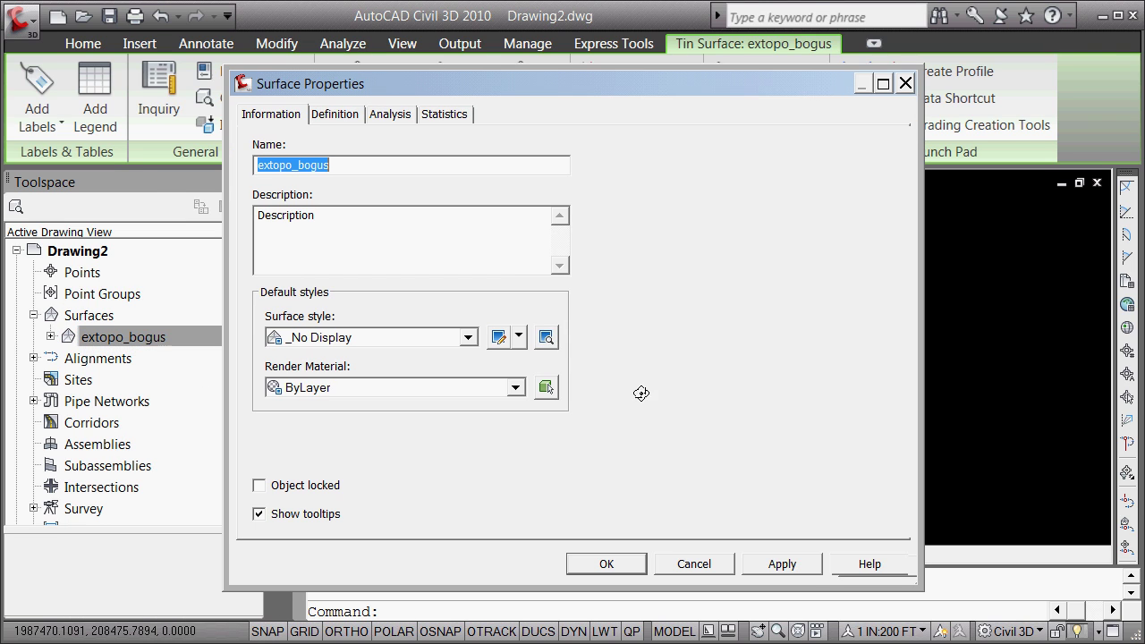
click(450, 338)
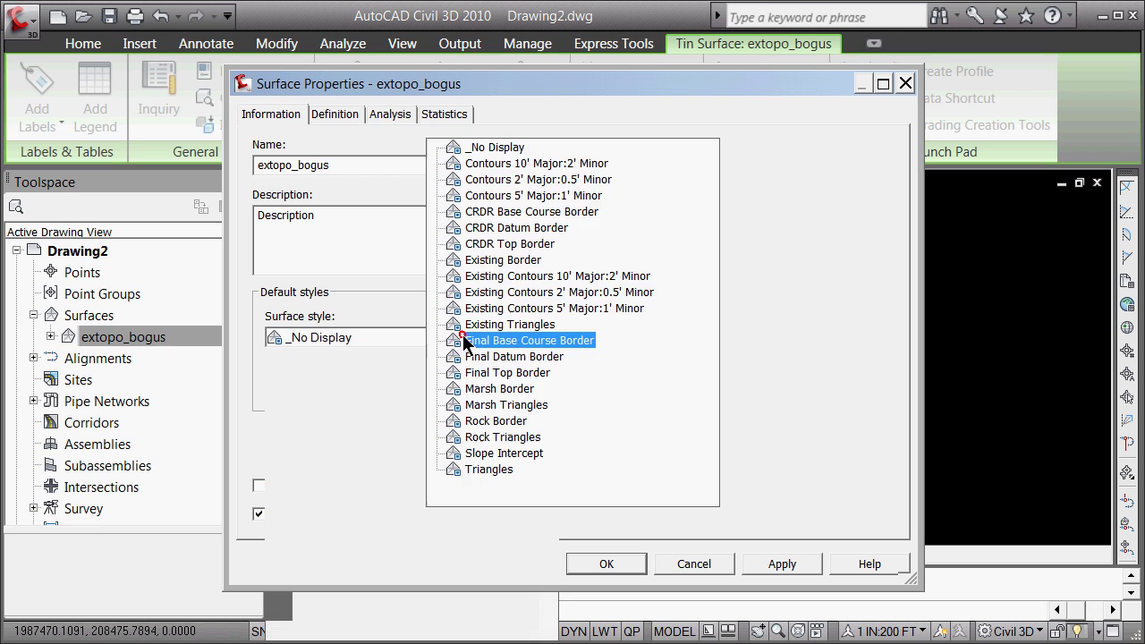
click(484, 179)
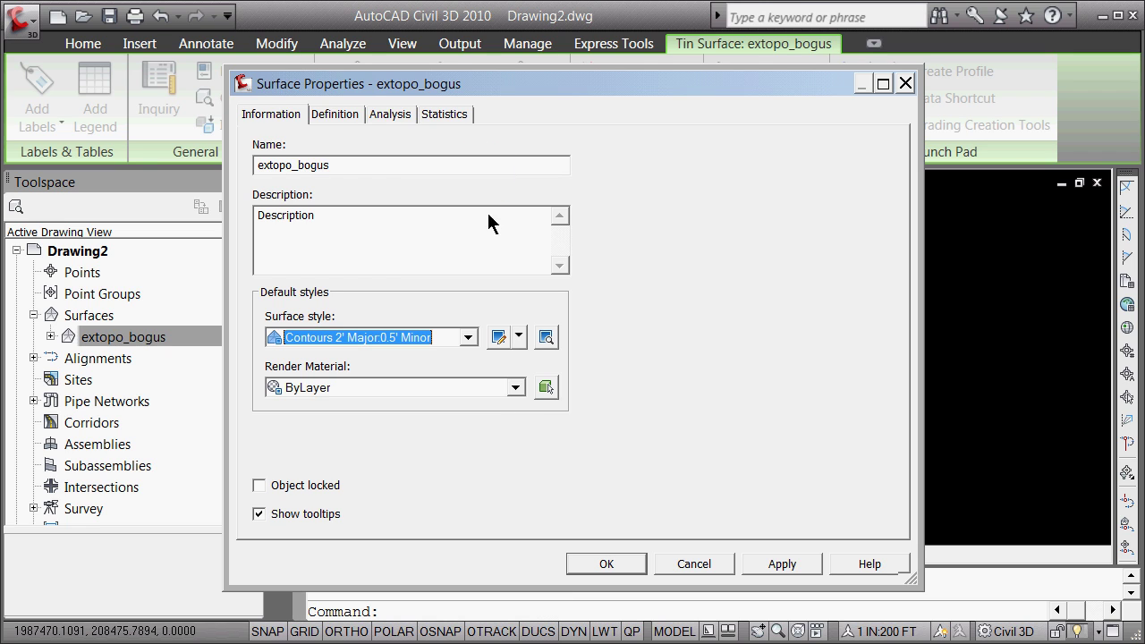
click(468, 337)
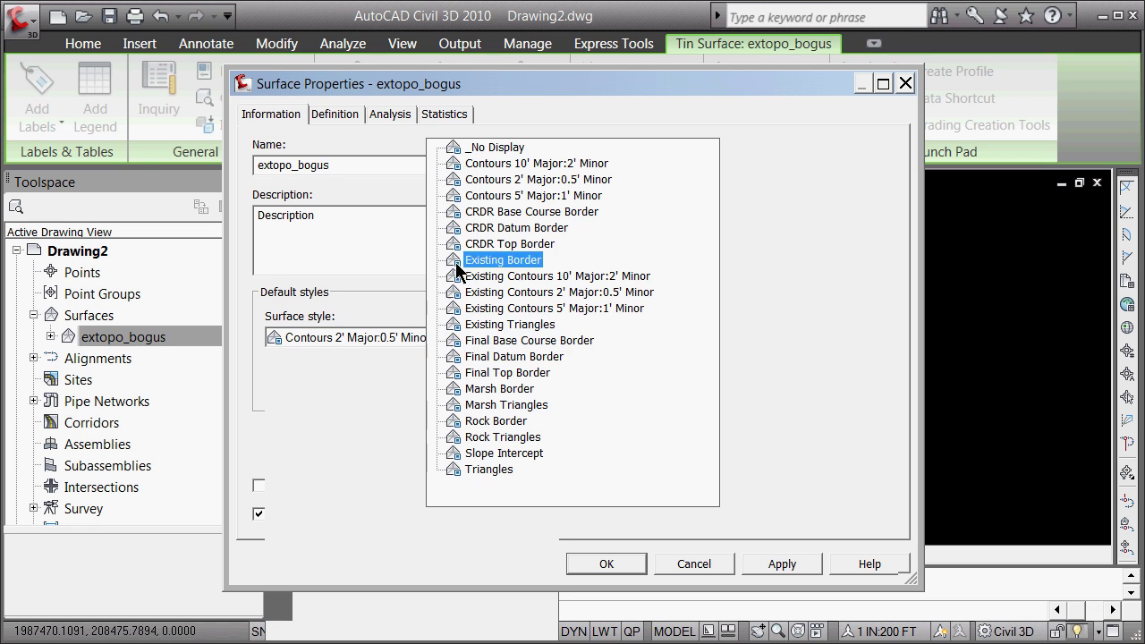
click(476, 162)
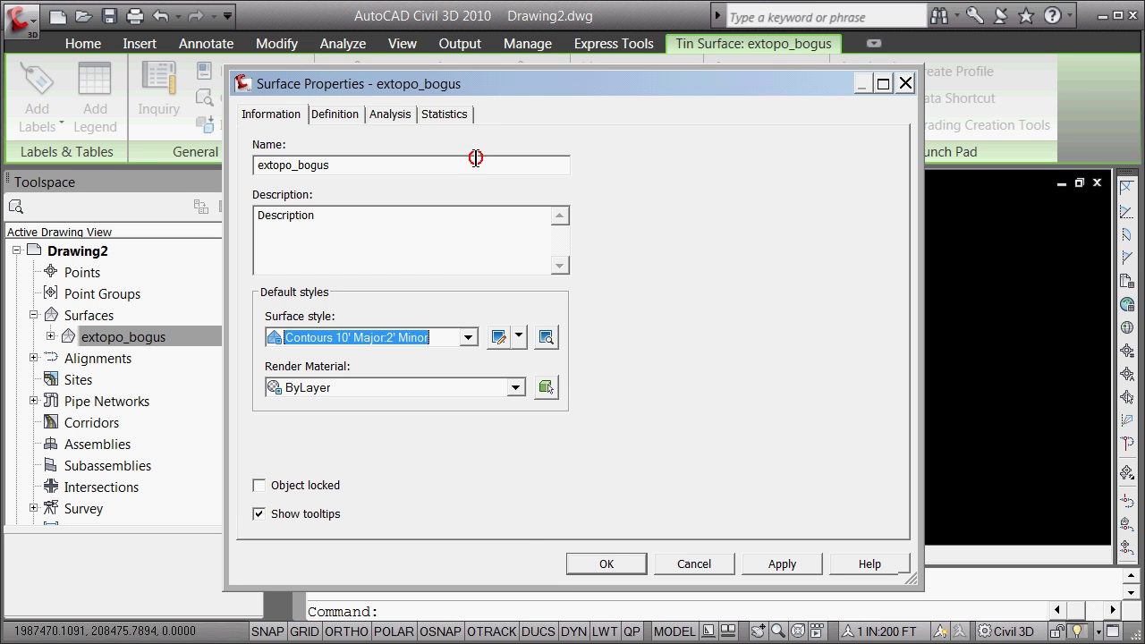
click(606, 563)
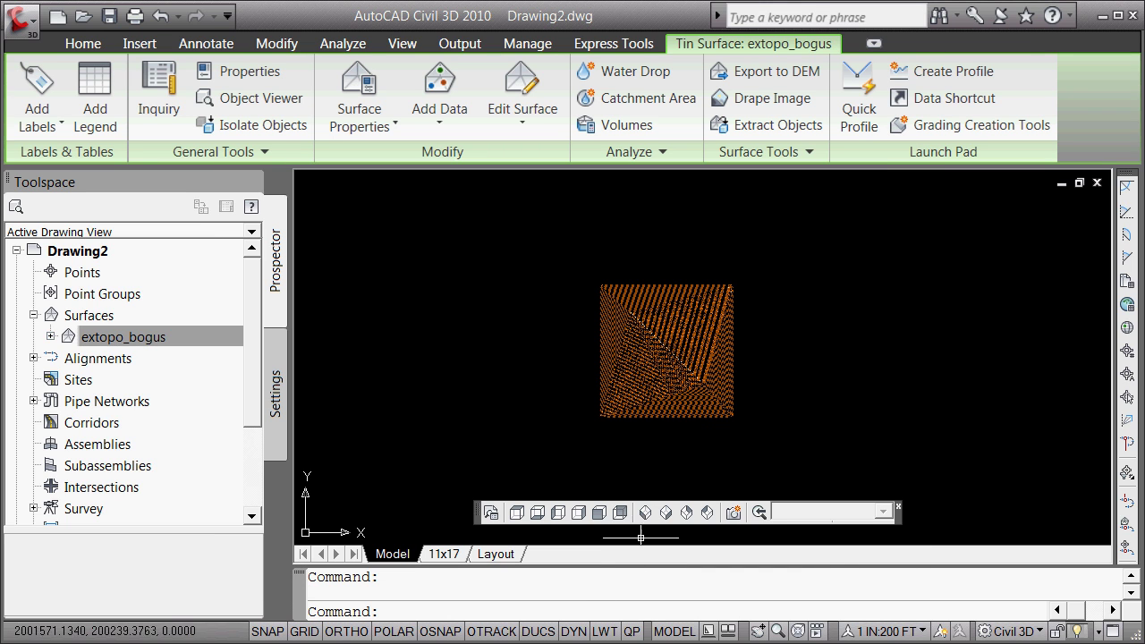
scroll(679, 315, up, 8)
scroll(678, 322, down, 10)
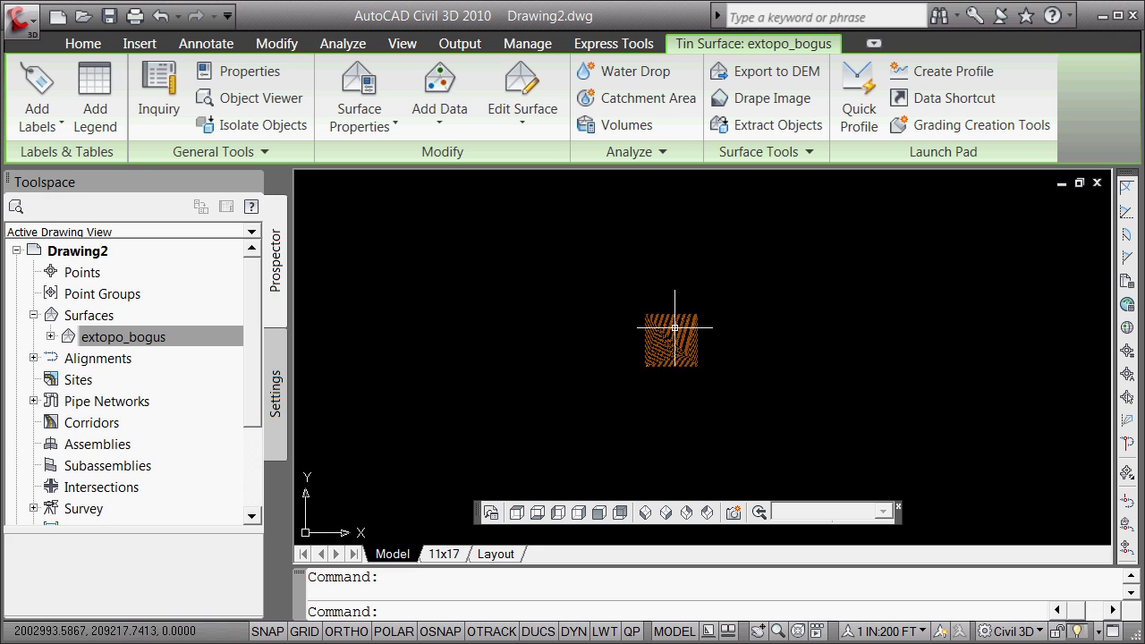
scroll(685, 340, up, 6)
scroll(693, 340, up, 3)
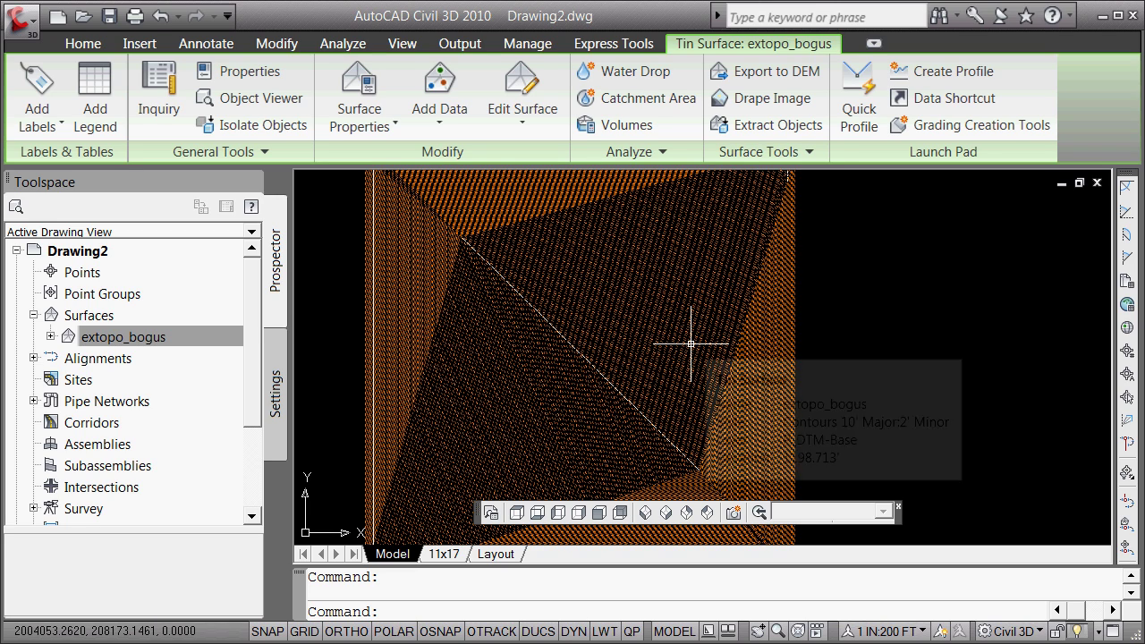
scroll(716, 340, down, 6)
key(Escape)
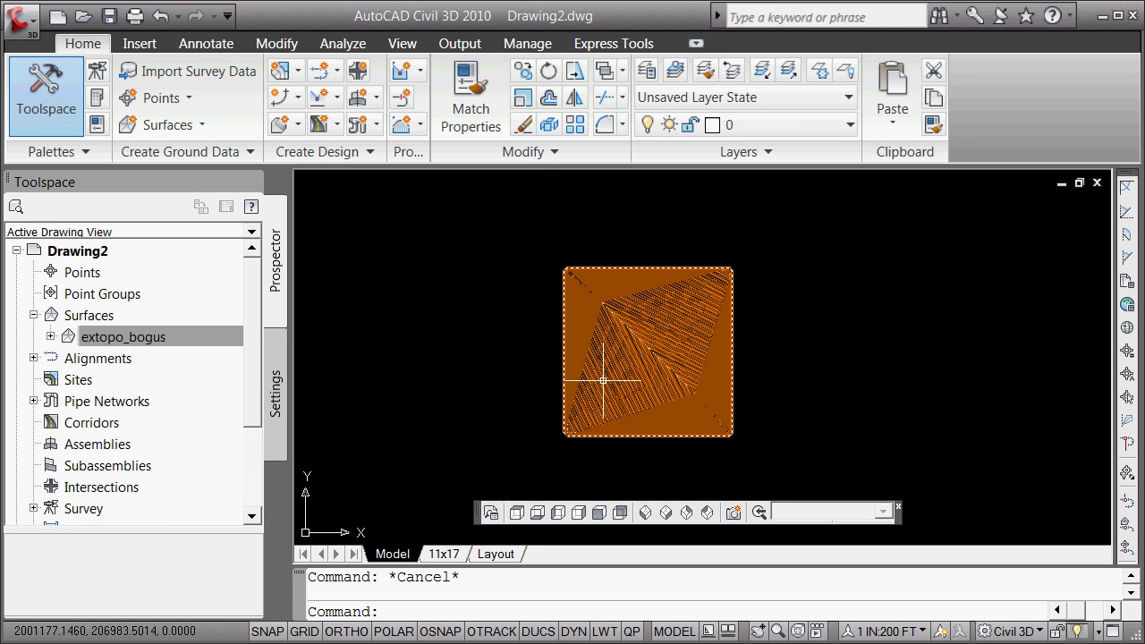
mouse_move(612, 390)
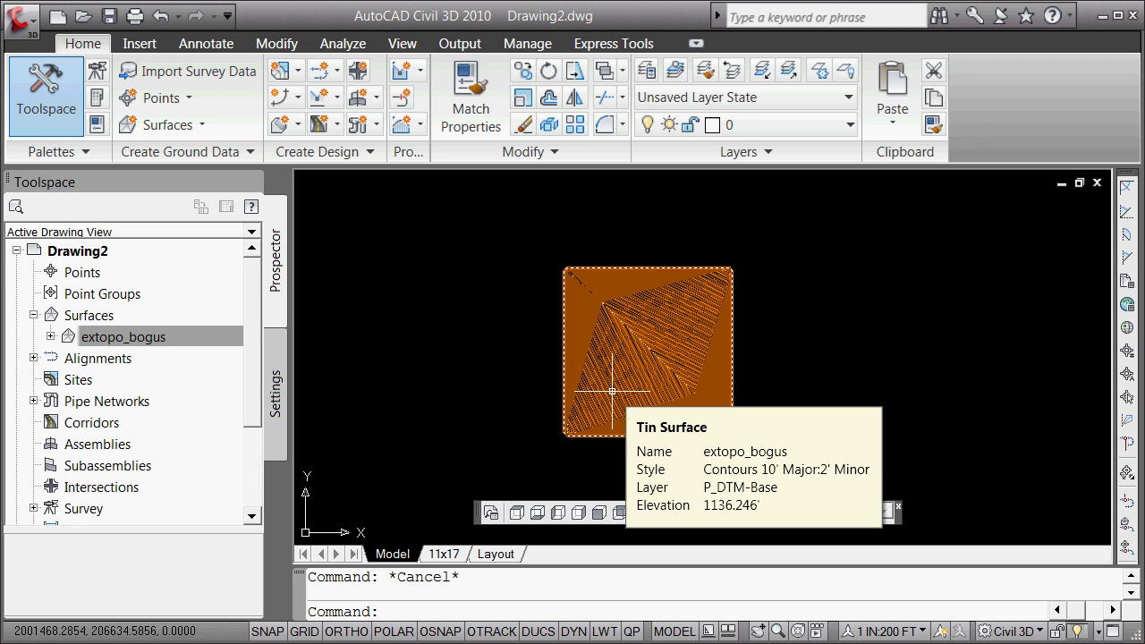
Switch workspaces so the ribbon gains a Draw panel and the command line disappears
click(1040, 630)
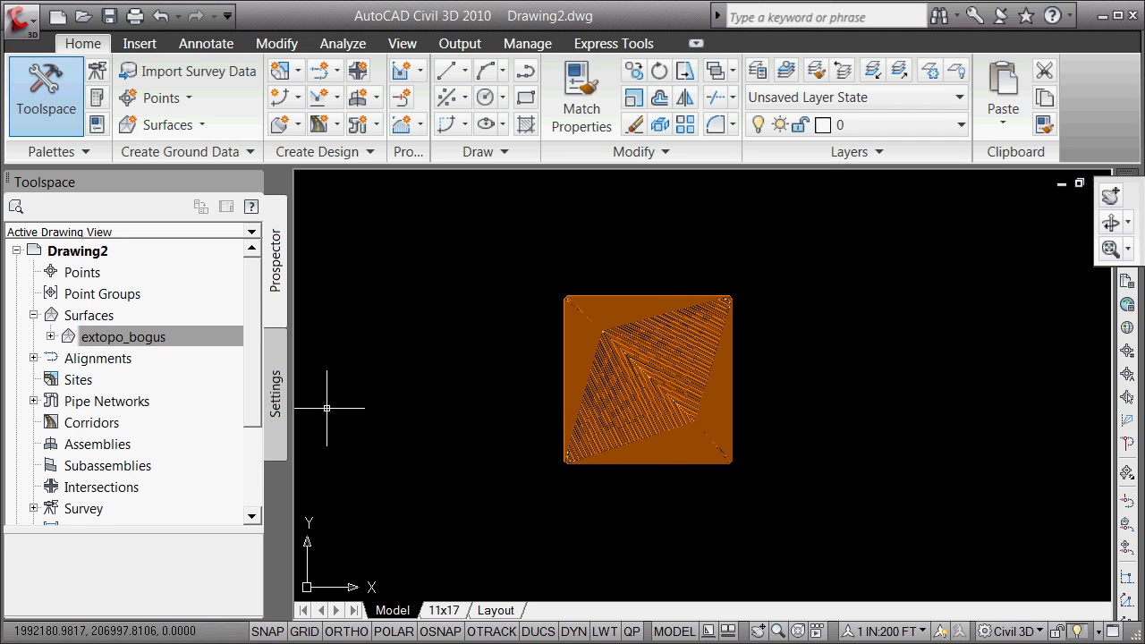
click(253, 466)
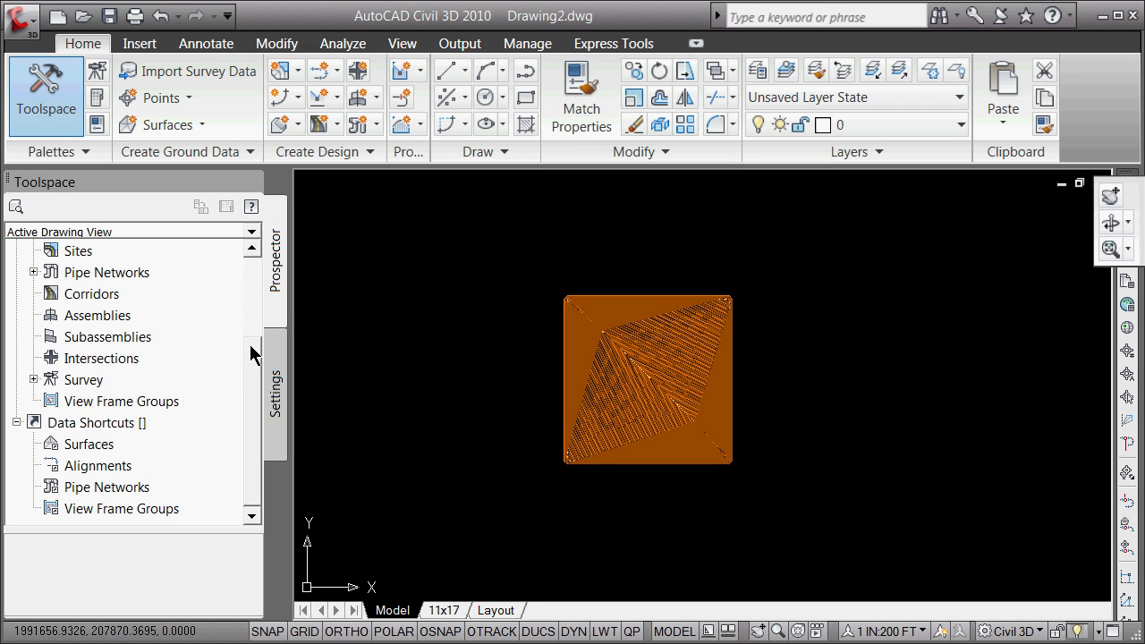
drag(251, 353, 259, 267)
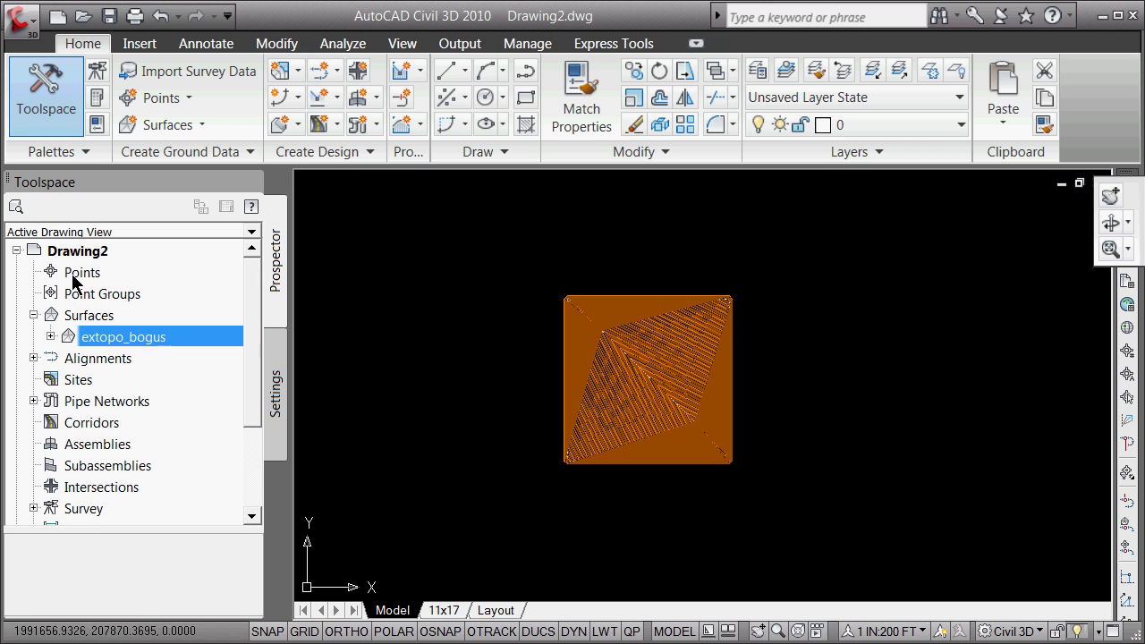
Change extopo_bogus to the _No Display style from its Prospector Surface Properties
right_click(121, 338)
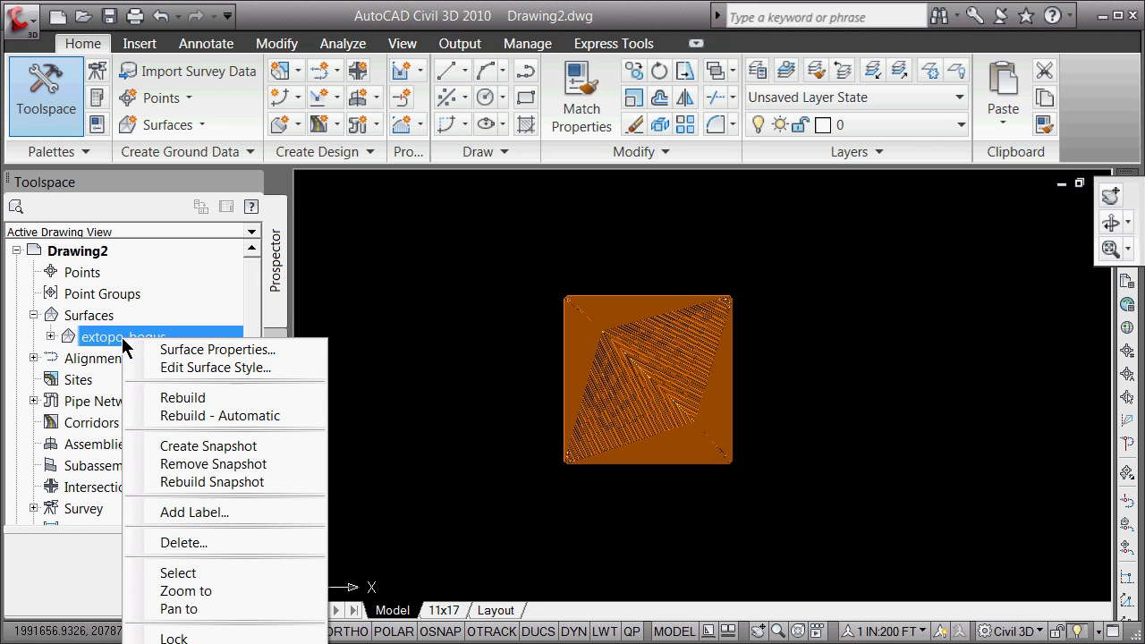
click(153, 350)
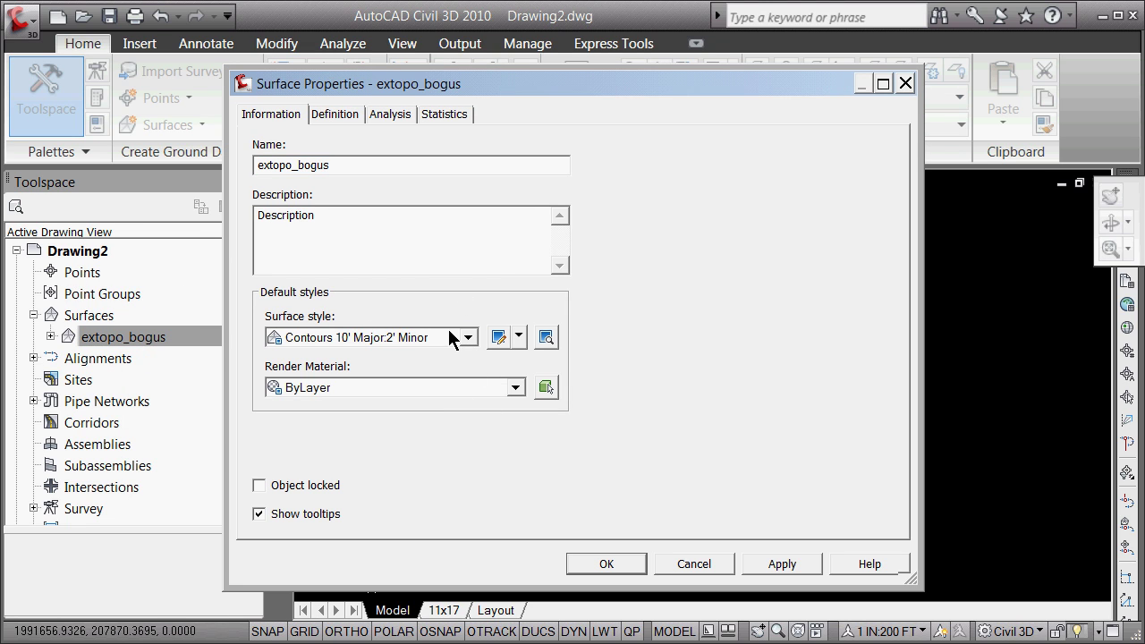
click(468, 337)
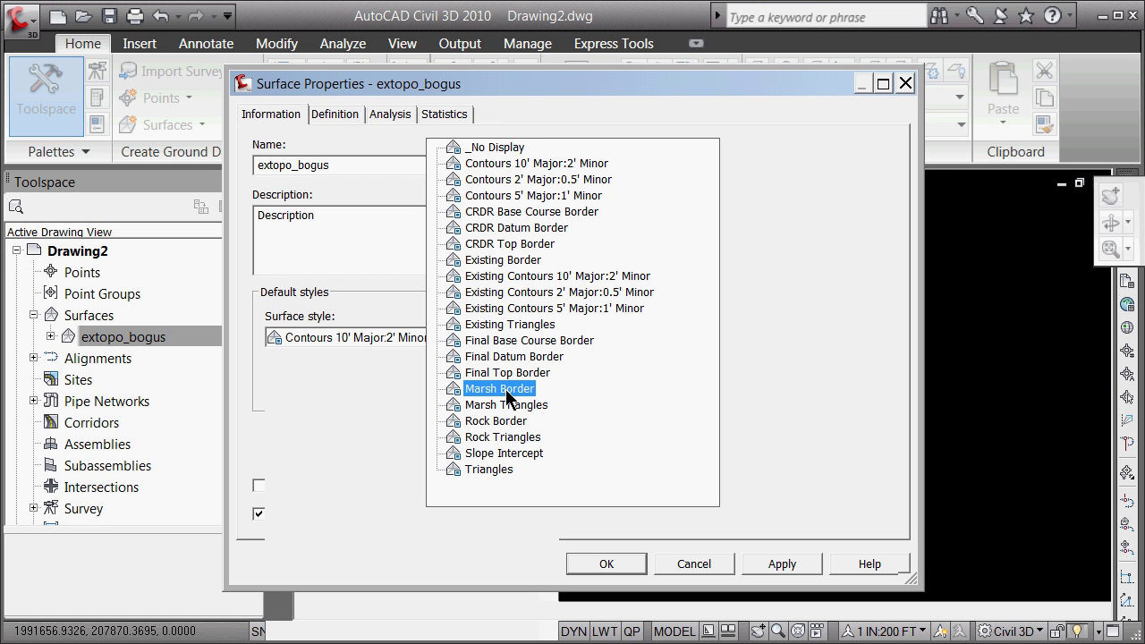
click(466, 144)
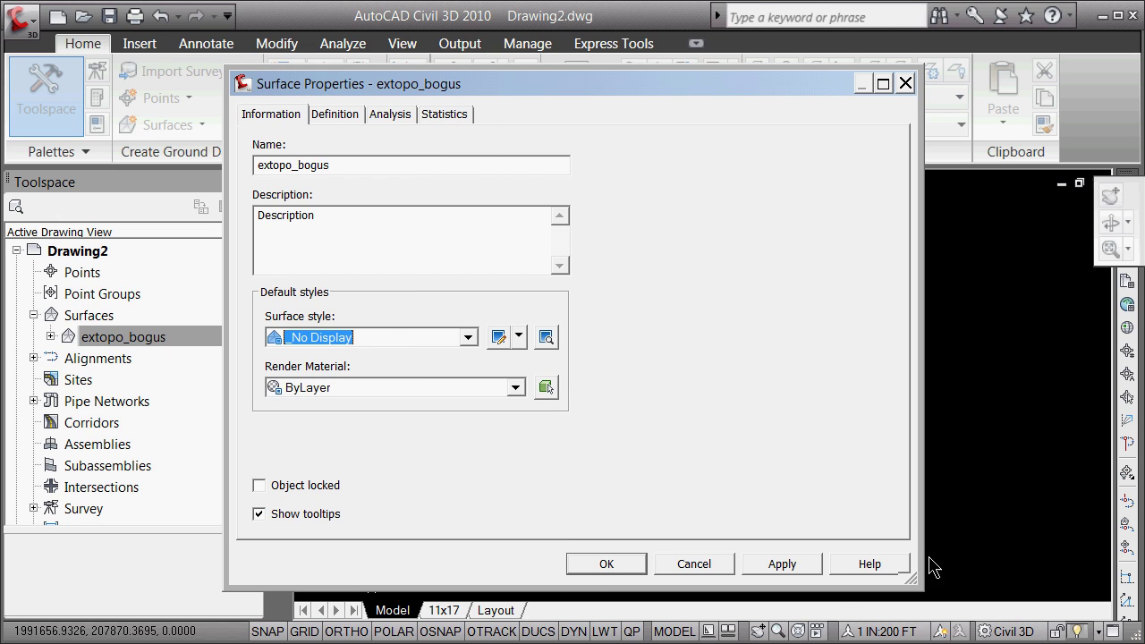
click(786, 565)
click(607, 564)
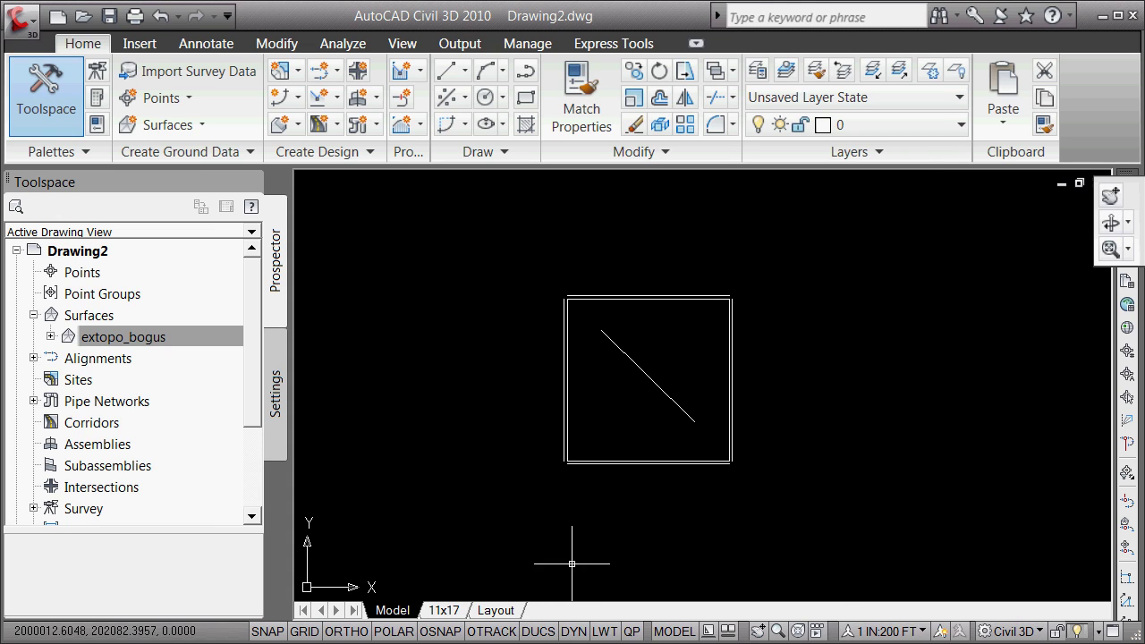